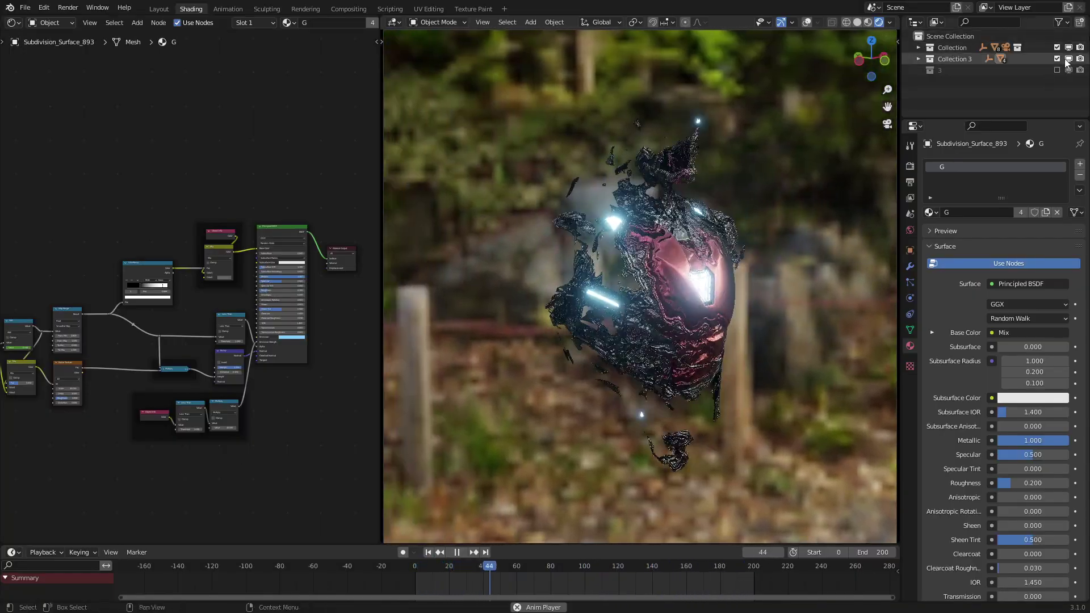
Exclude Collection 3 from the view layer, enable the collection named 3, and select the suit's red body mesh.
left_click(1056, 59)
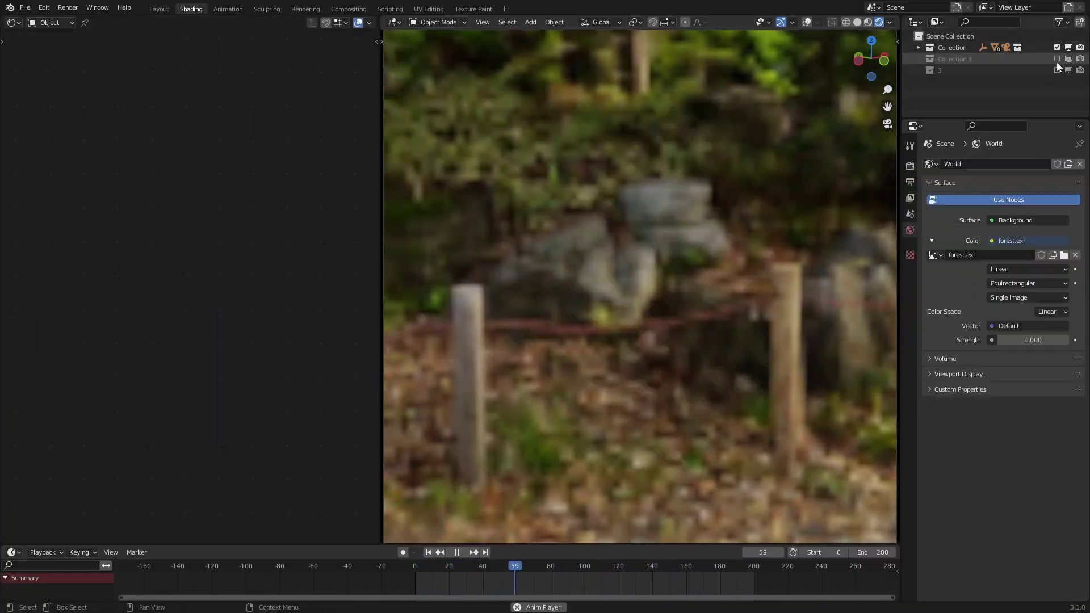
left_click(1057, 70)
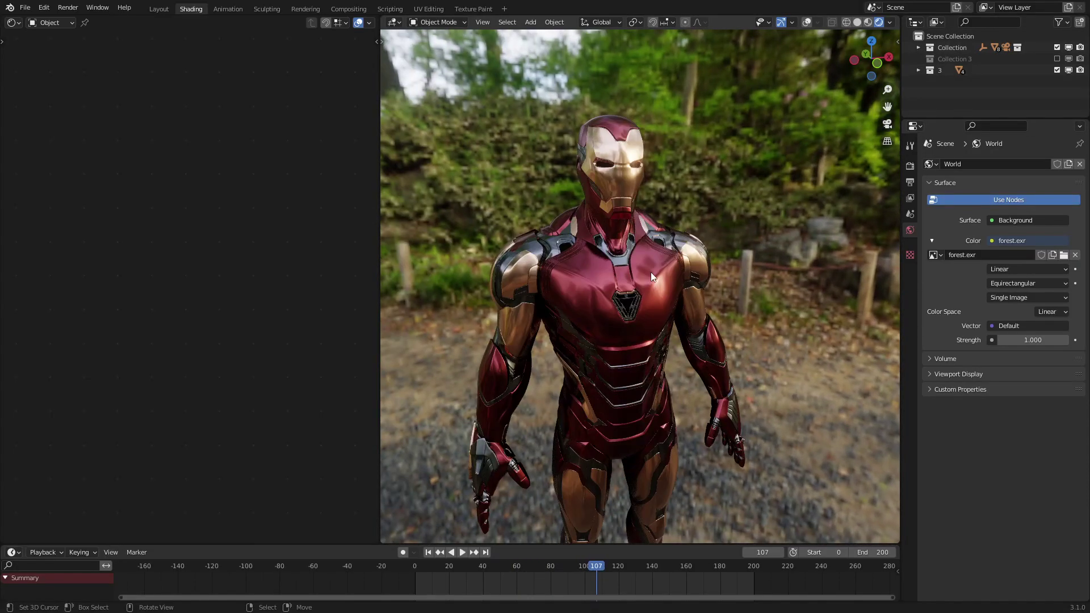
left_click(651, 271)
scroll(241, 292, "up", 3)
middle_click_drag(241, 292, 167, 340)
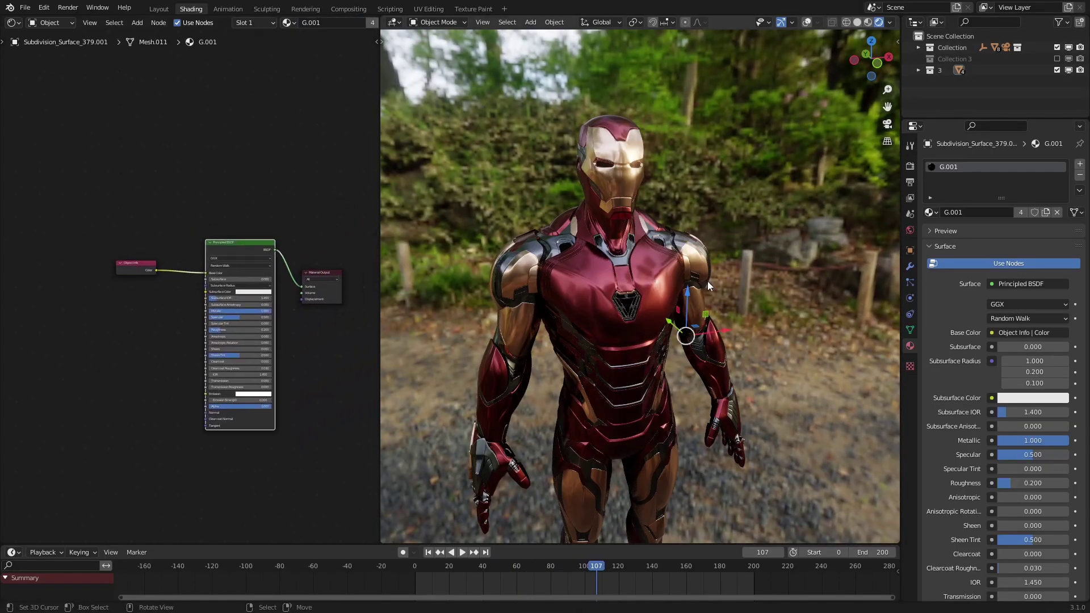
Turn on the viewport overlays for the view of the suit.
middle_click_drag(707, 281, 734, 277)
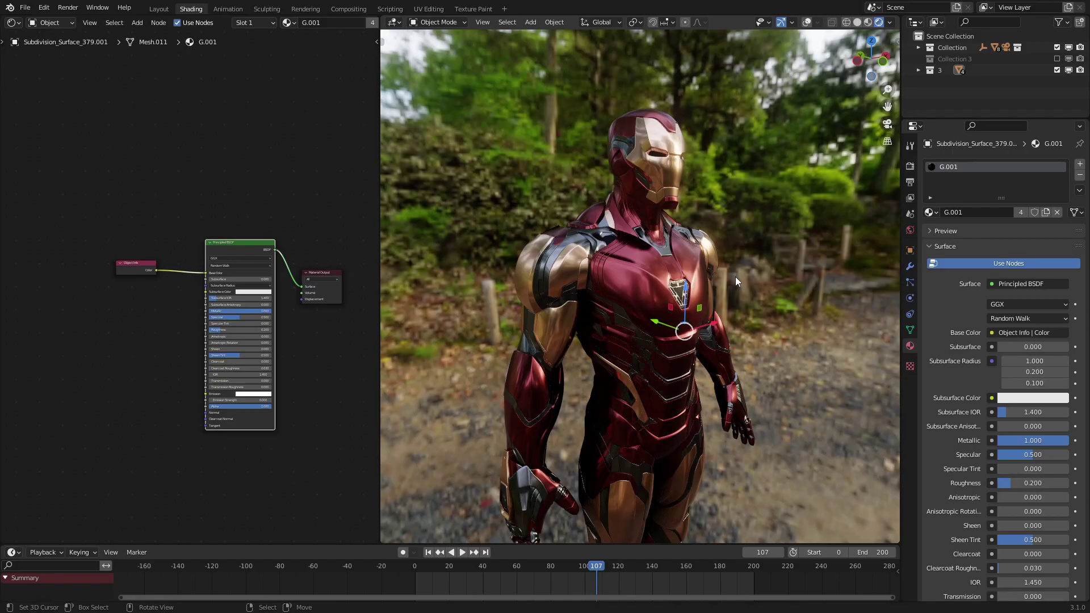
middle_click_drag(734, 277, 710, 331)
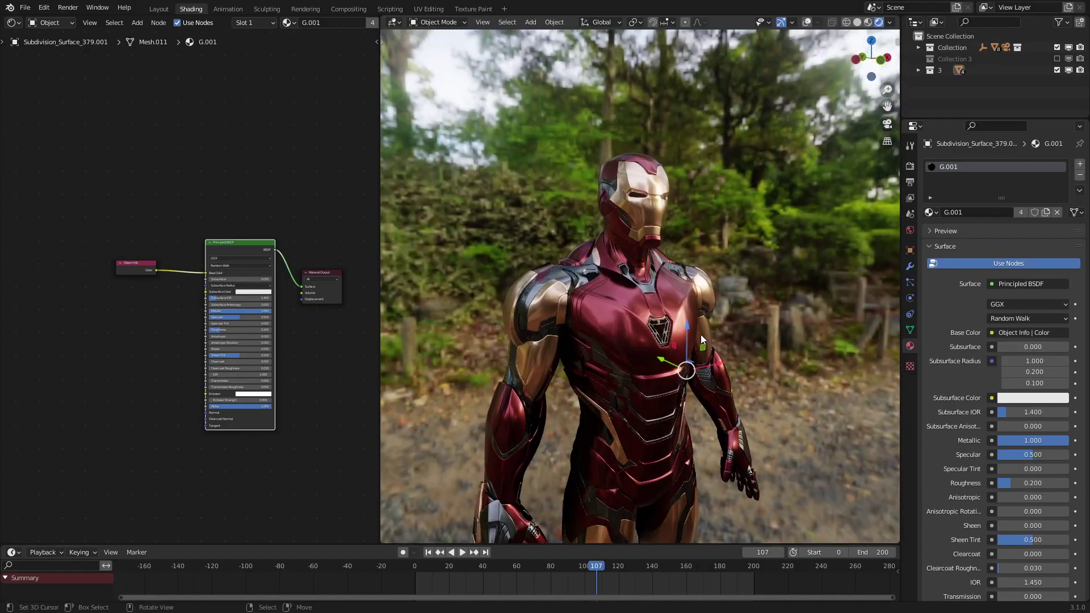
scroll(710, 331, "up", 3)
scroll(152, 336, "up", 1)
scroll(152, 339, "up", 2)
middle_click_drag(747, 290, 727, 300)
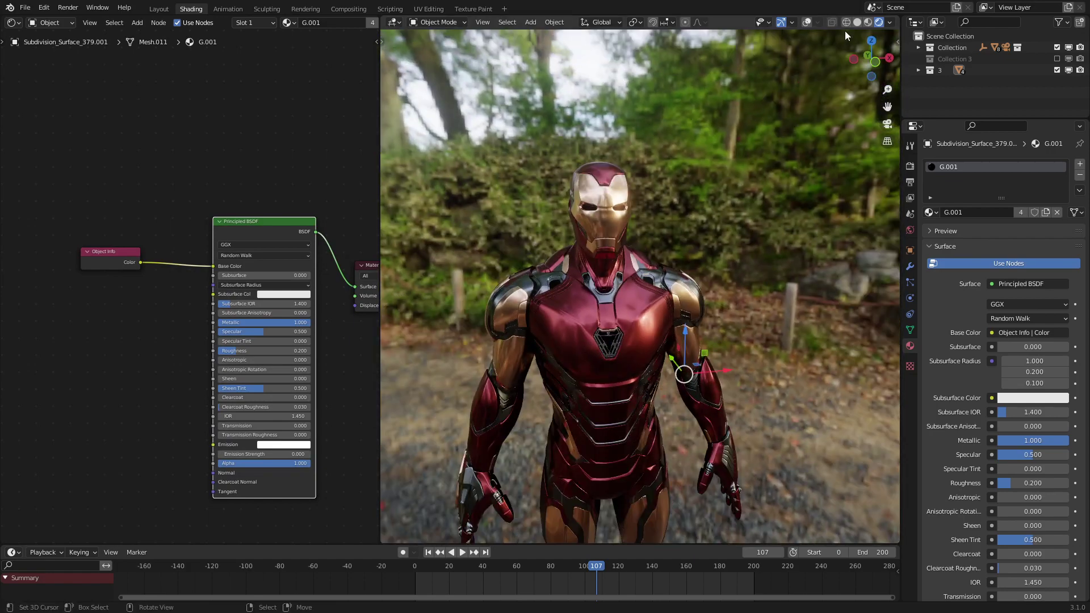
left_click(806, 23)
middle_click_drag(697, 298, 523, 323)
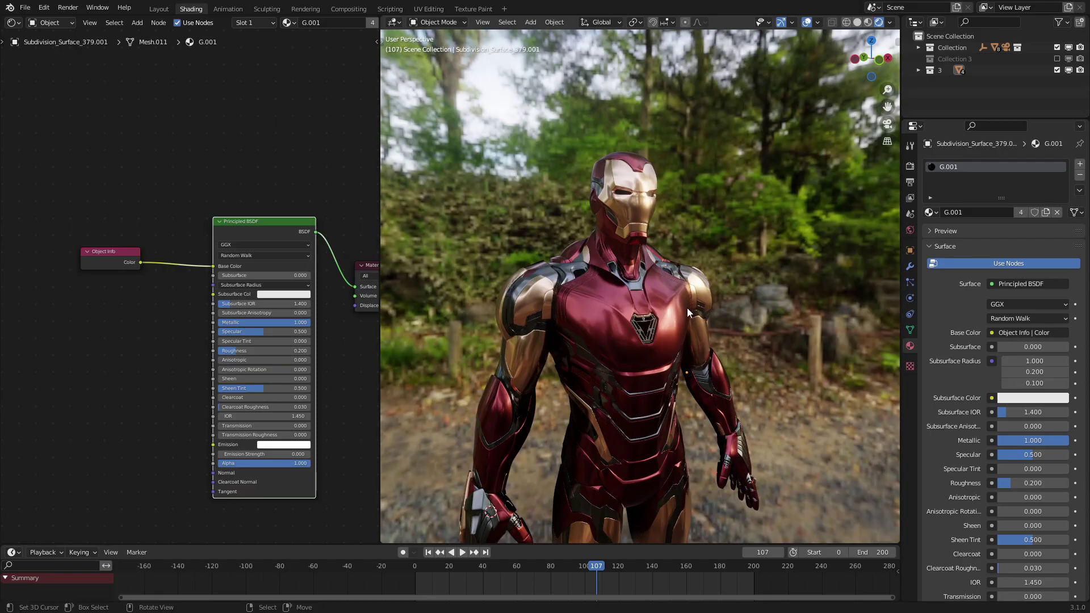
middle_click_drag(753, 301, 719, 271, "shift")
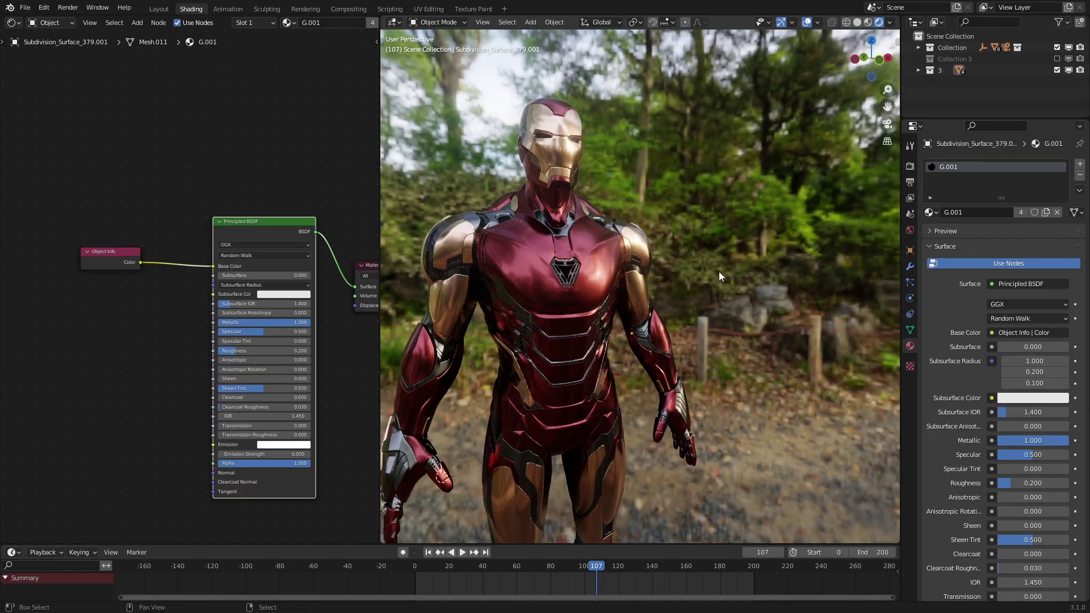
Add a plain axes empty, clear its location, and move it beside the suit's left arm.
key("shift+a")
mouse_move(668, 386)
left_click(752, 386)
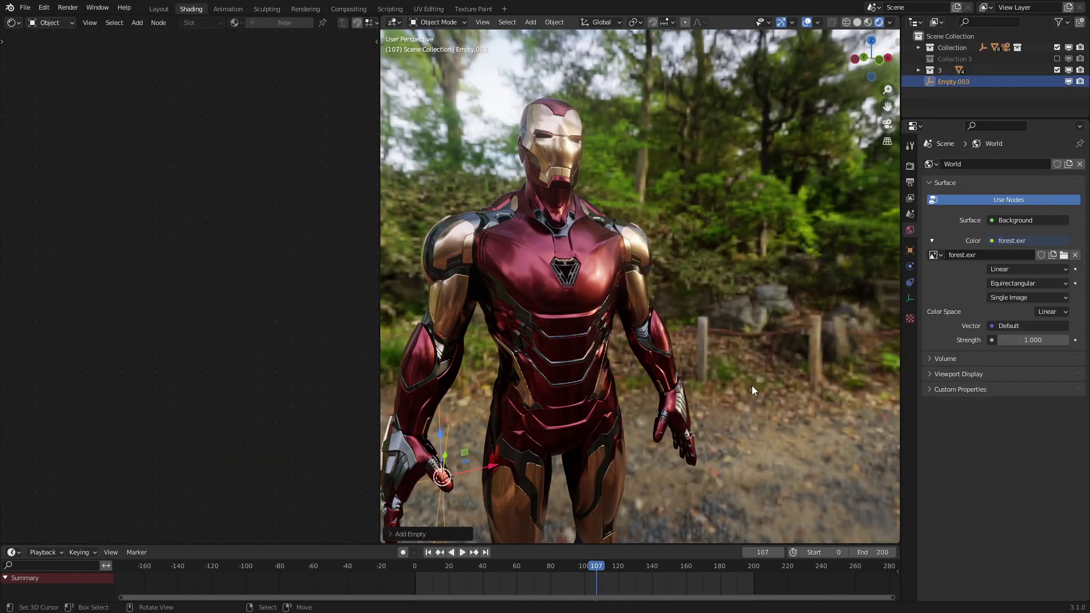
key("alt+g")
scroll(751, 386, "down", 5)
key("g")
left_click(665, 293)
Add a Texture Coordinate node to the suit's G.001 material, with Empty.003 as its object, and place it well before the Object Info node.
scroll(679, 286, "up", 3)
middle_click_drag(707, 299, 673, 297)
scroll(643, 337, "up", 5)
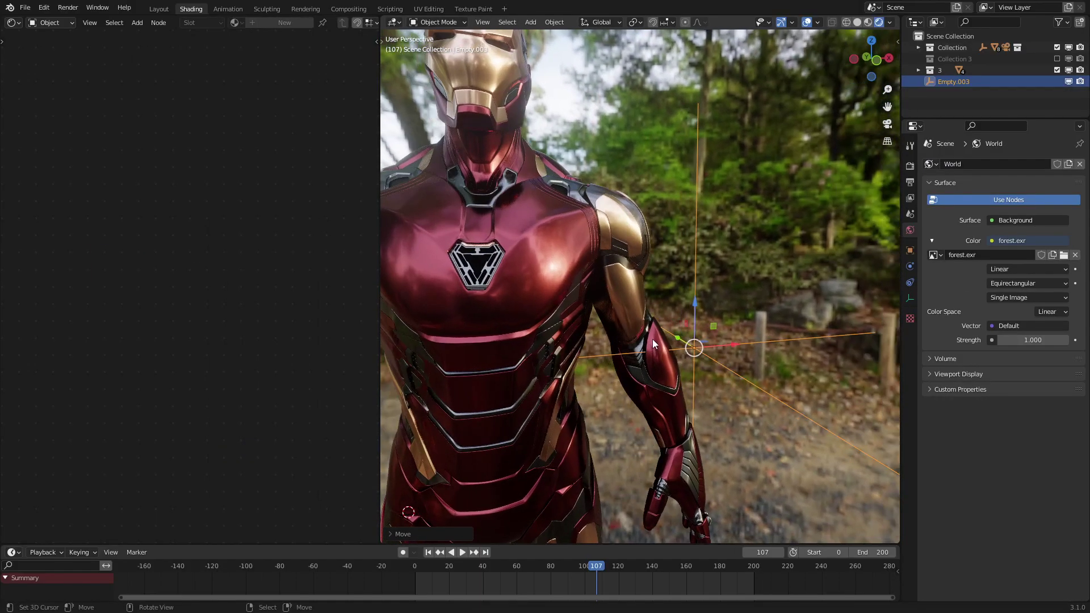
left_click(654, 330)
middle_click_drag(213, 321, 258, 289)
key("shift+a")
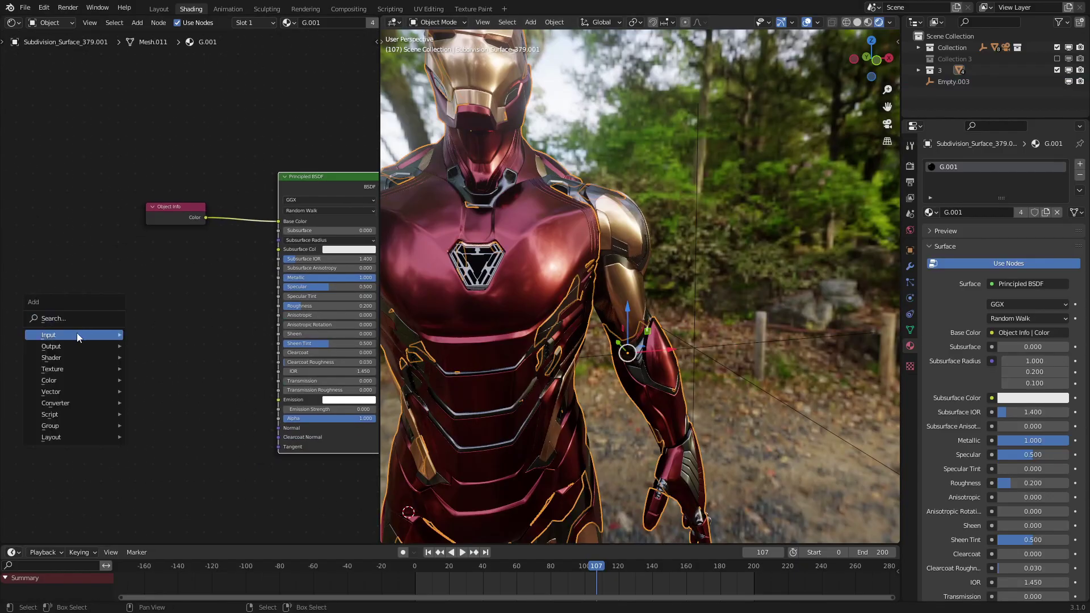
mouse_move(78, 337)
left_click(181, 503)
left_click(133, 347)
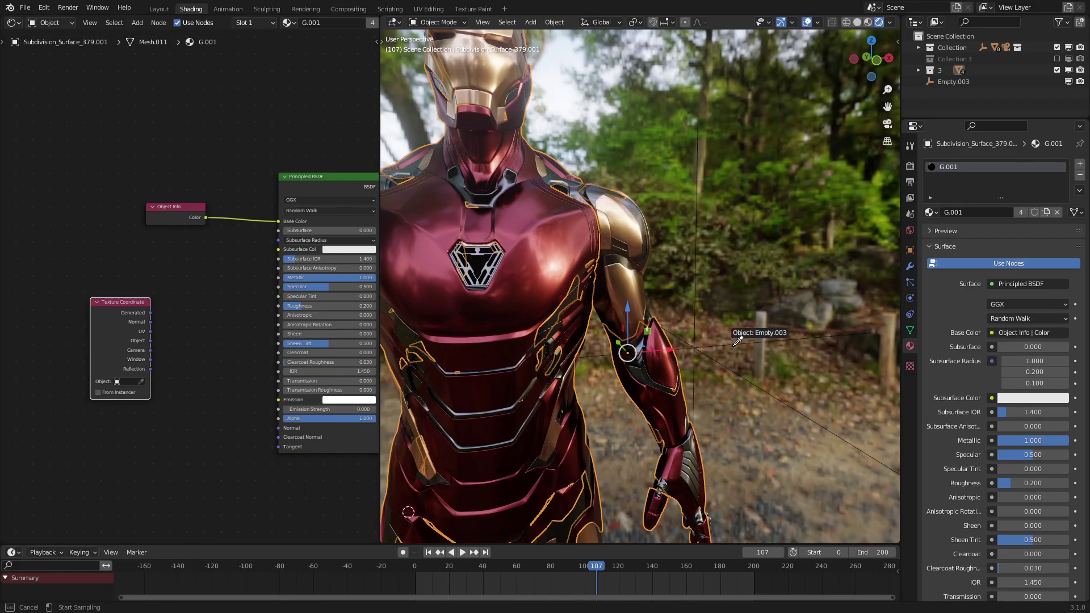
scroll(102, 327, "down", 3)
middle_click_drag(33, 323, 152, 302)
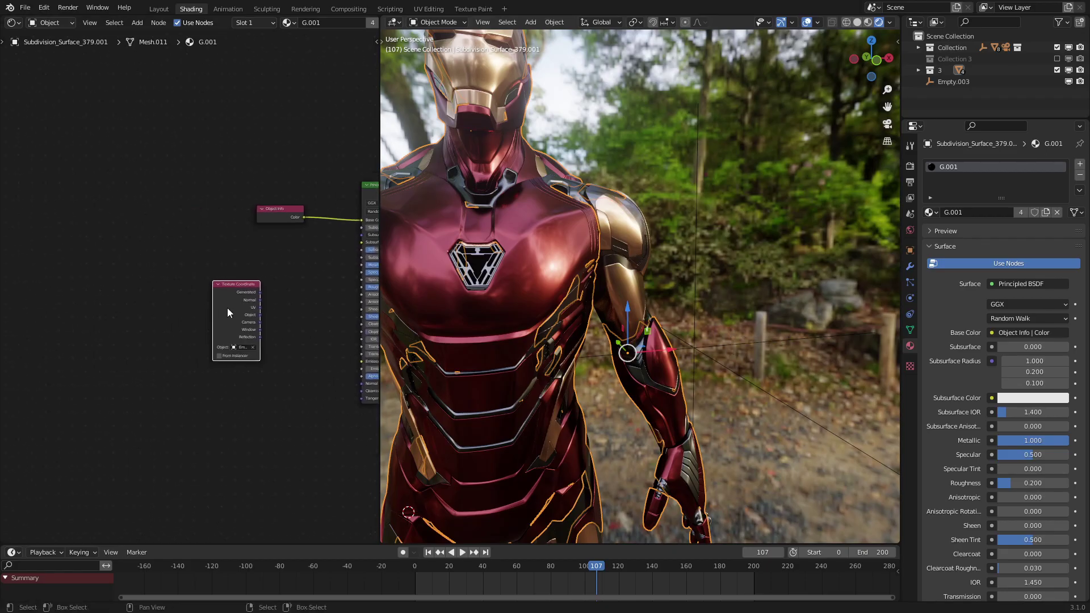
left_click_drag(228, 310, 105, 318)
Add a Vector Math node next to the Texture Coordinate node and set its operation to Length.
scroll(605, 243, "down", 2)
scroll(606, 238, "down", 1)
middle_click_drag(696, 217, 714, 240)
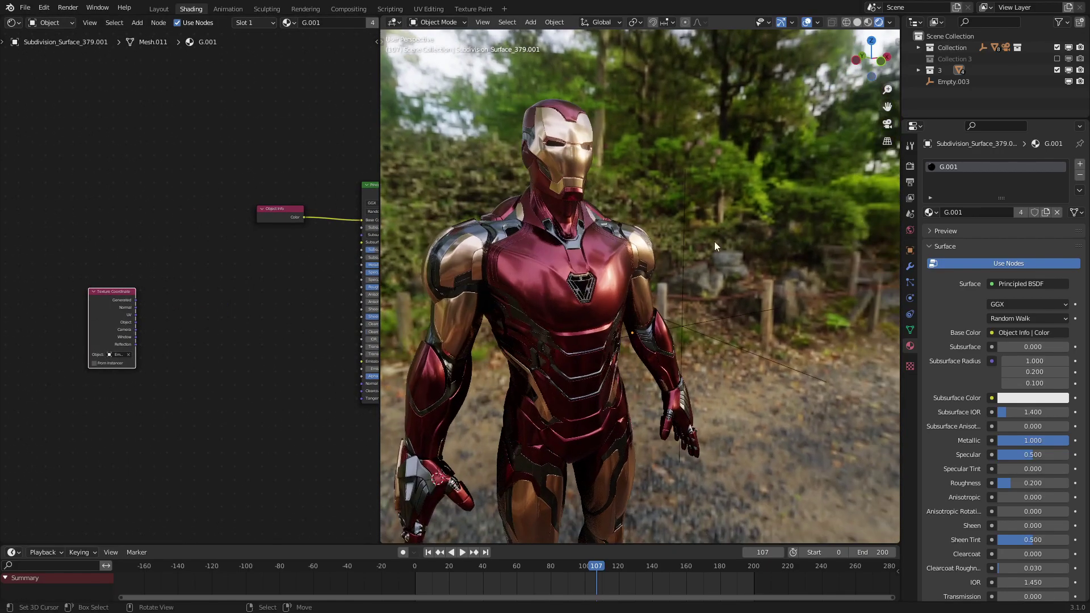
left_click(691, 332)
left_click(597, 335)
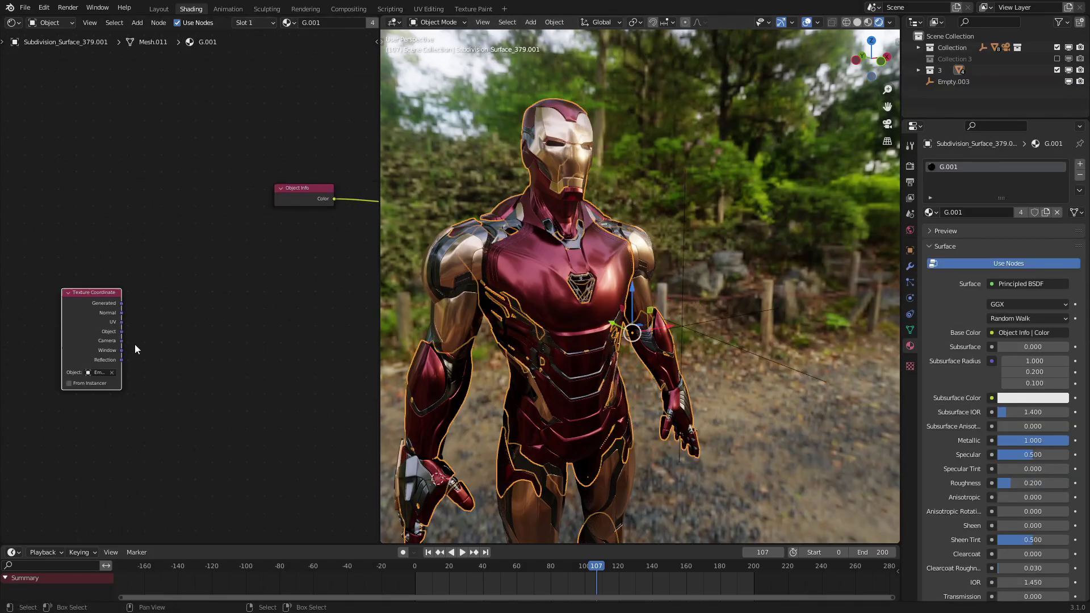
key("q")
key("v")
left_click(144, 298)
left_click(168, 328)
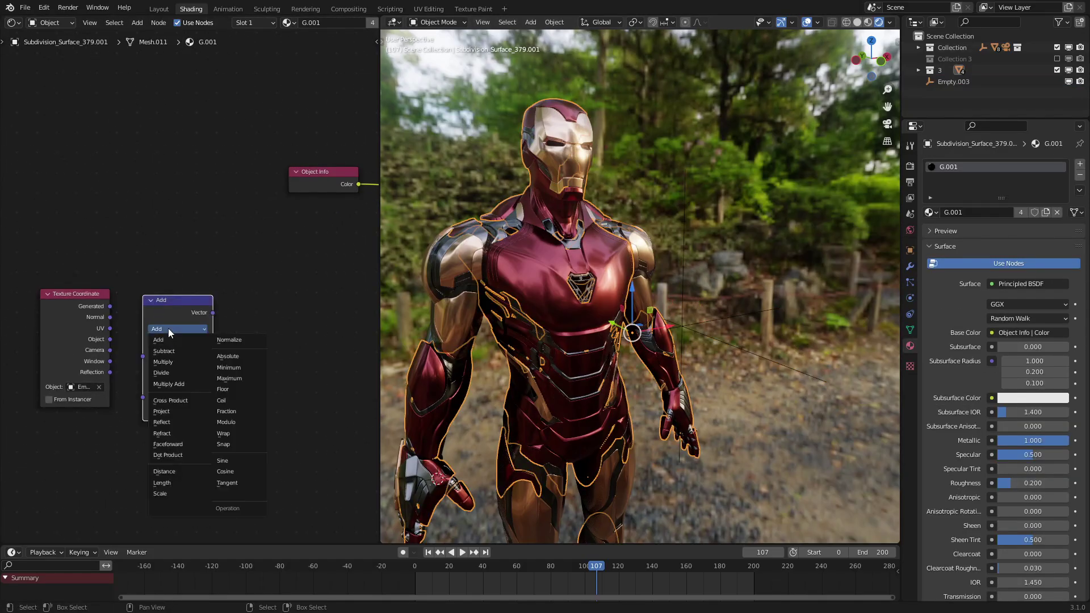
key("l")
Connect the Texture Coordinate's Object output to the Length node's vector and preview the Length value on the suit.
scroll(98, 349, "up", 2)
middle_click_drag(98, 349, 180, 352)
scroll(170, 361, "up", 1)
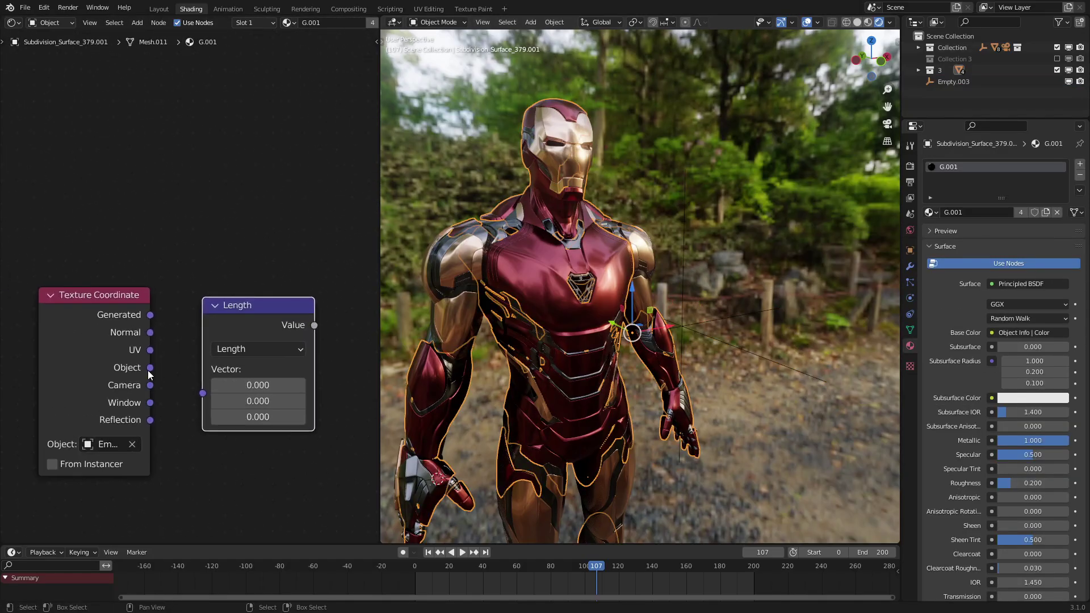
left_click_drag(149, 367, 204, 392)
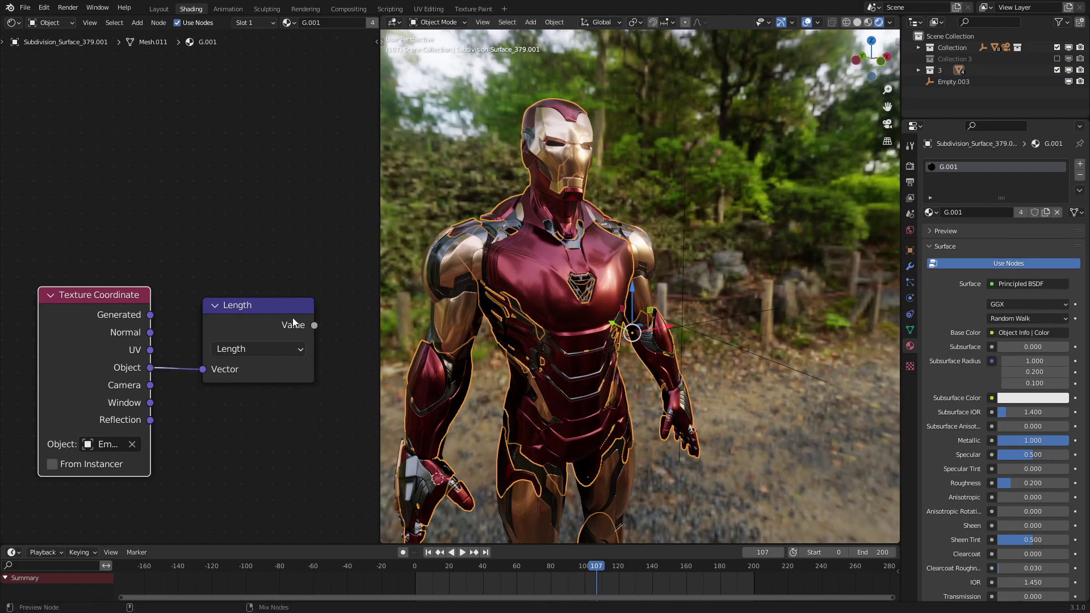
left_click(291, 321, "ctrl+shift")
Move the empty around the suit's upper body to test the distance gradient, leaving it beside the left forearm.
right_click(751, 351)
middle_click_drag(750, 349, 729, 336)
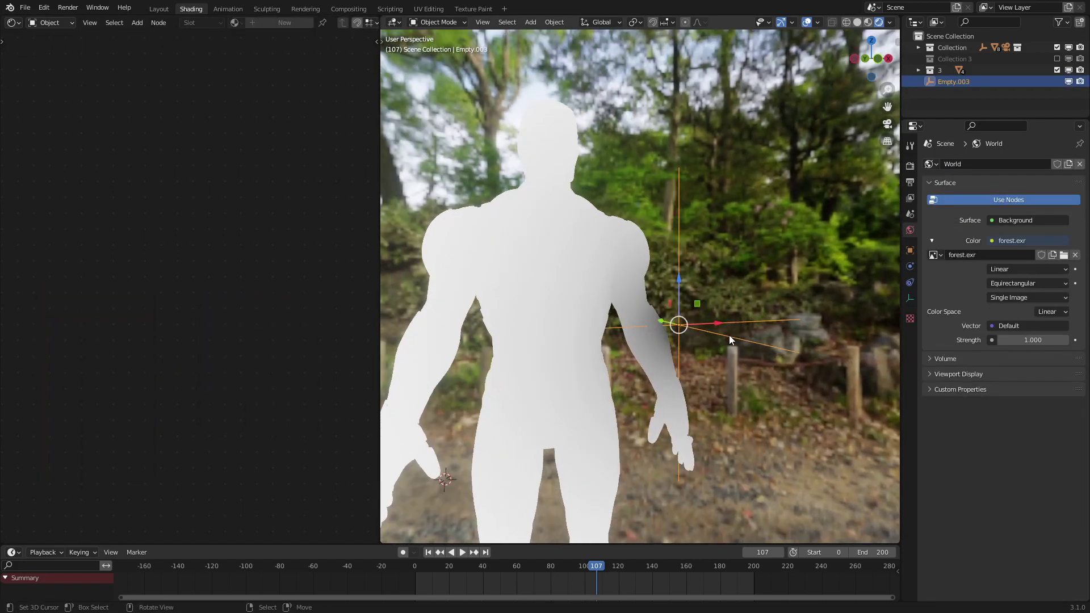
key("g")
left_click(657, 222)
middle_click_drag(657, 222, 647, 244)
key("g")
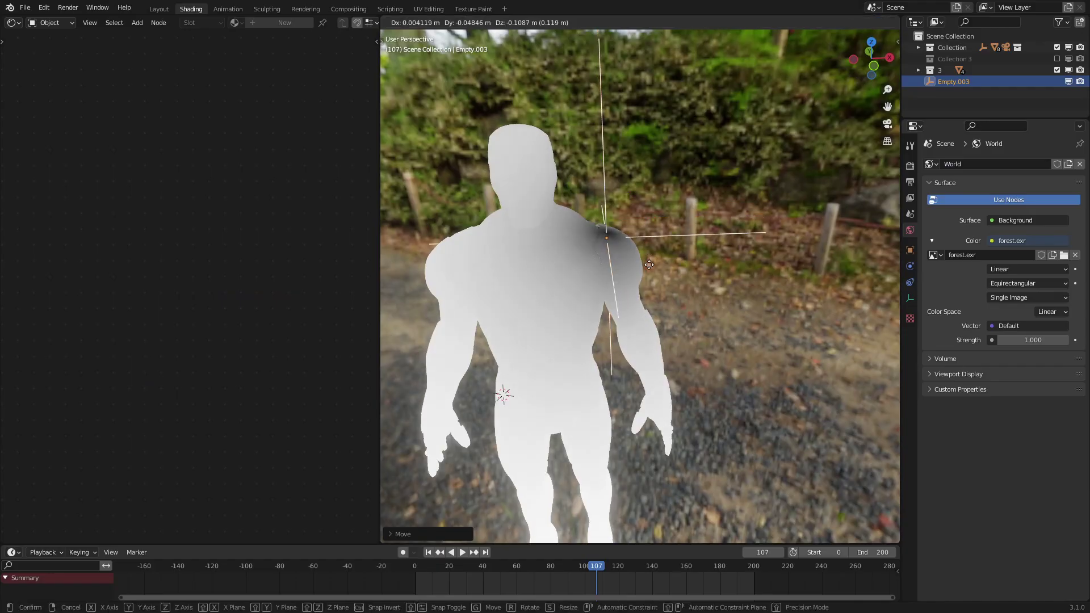
left_click(649, 265)
mouse_move(681, 232)
middle_mouse_down()
mouse_move(604, 249)
mouse_move(702, 233)
middle_mouse_up()
key("g")
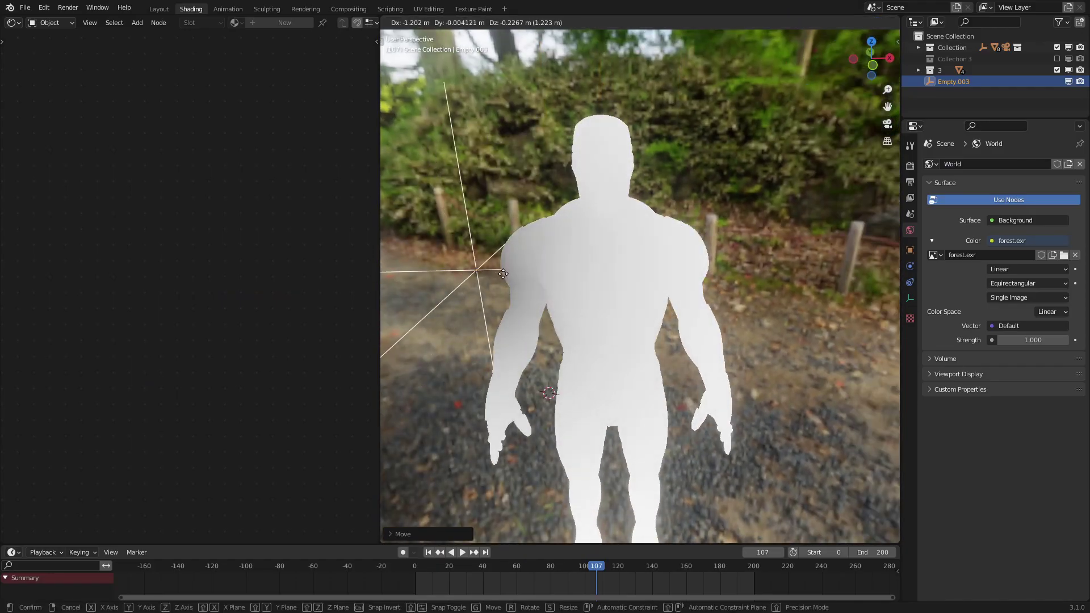
left_click(758, 354)
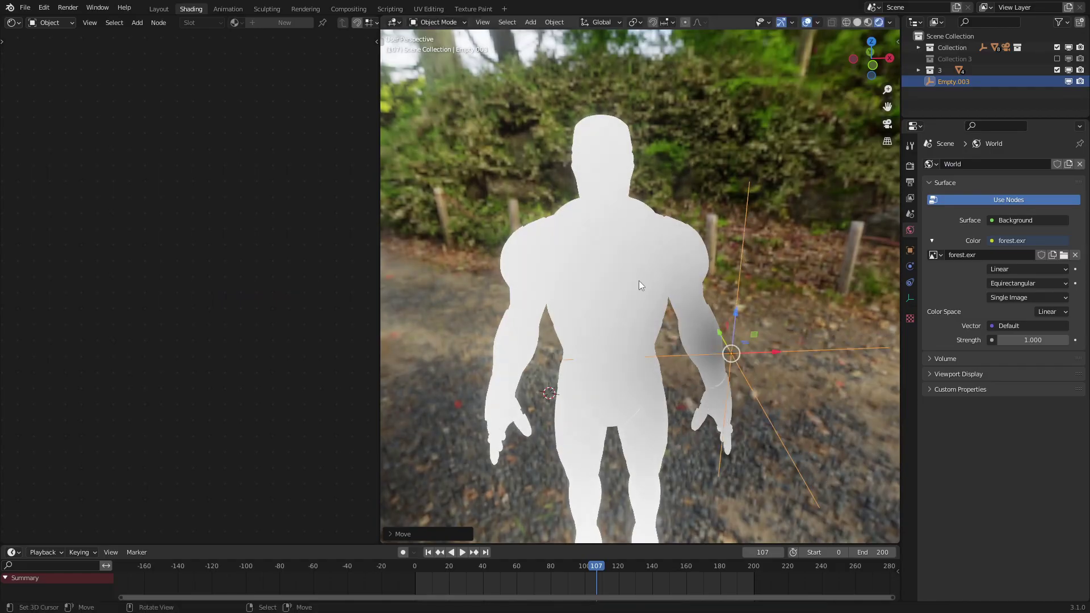
Select the suit mesh with the viewport overlays hidden and insert a Math node after the Length node.
left_click(638, 257)
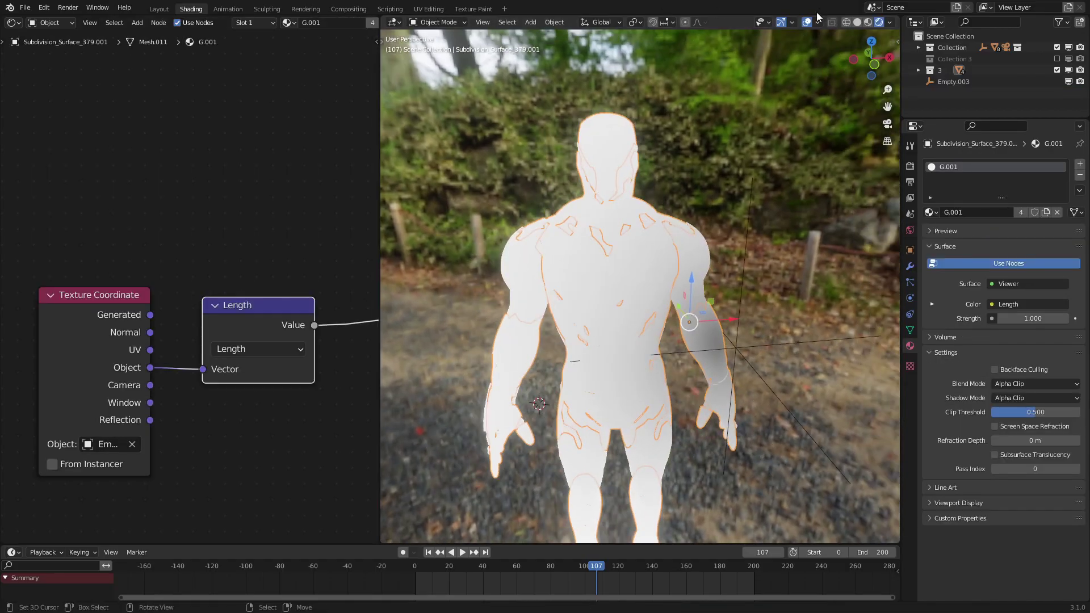
left_click(806, 23)
scroll(325, 274, "down", 3)
middle_click_drag(324, 274, 113, 281)
key("q")
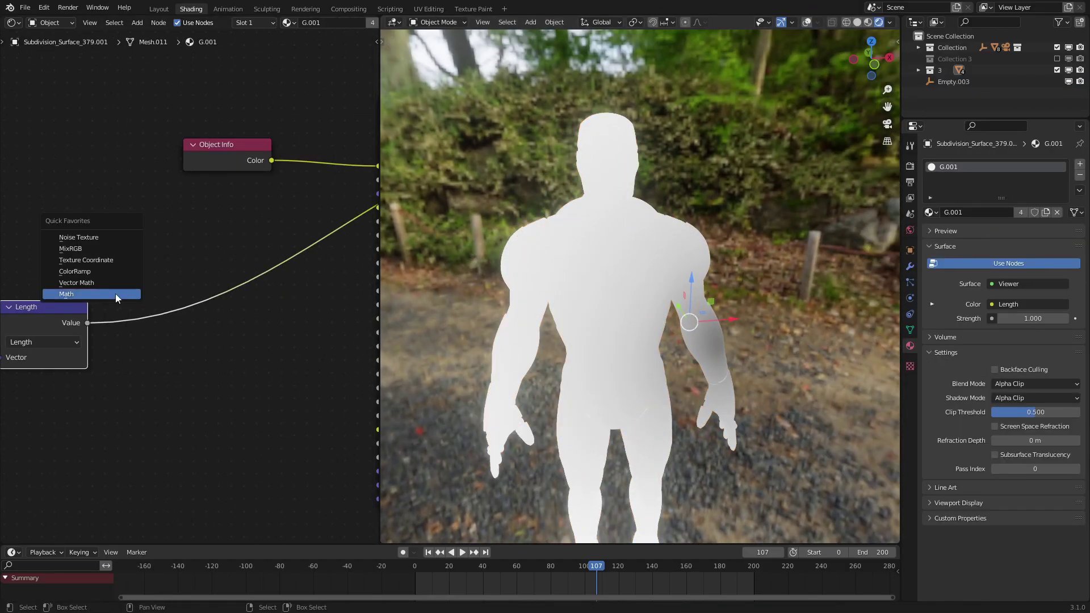
left_click(66, 294)
left_click(176, 303)
Set the Math node after Length to Subtract with a value of 0.970.
mouse_move(174, 379)
left_mouse_down()
mouse_move(117, 379)
mouse_move(244, 377)
mouse_move(215, 377)
mouse_move(239, 377)
mouse_move(227, 377)
left_mouse_up()
left_click(185, 335)
left_click(185, 353)
middle_click_drag(732, 346, 710, 177)
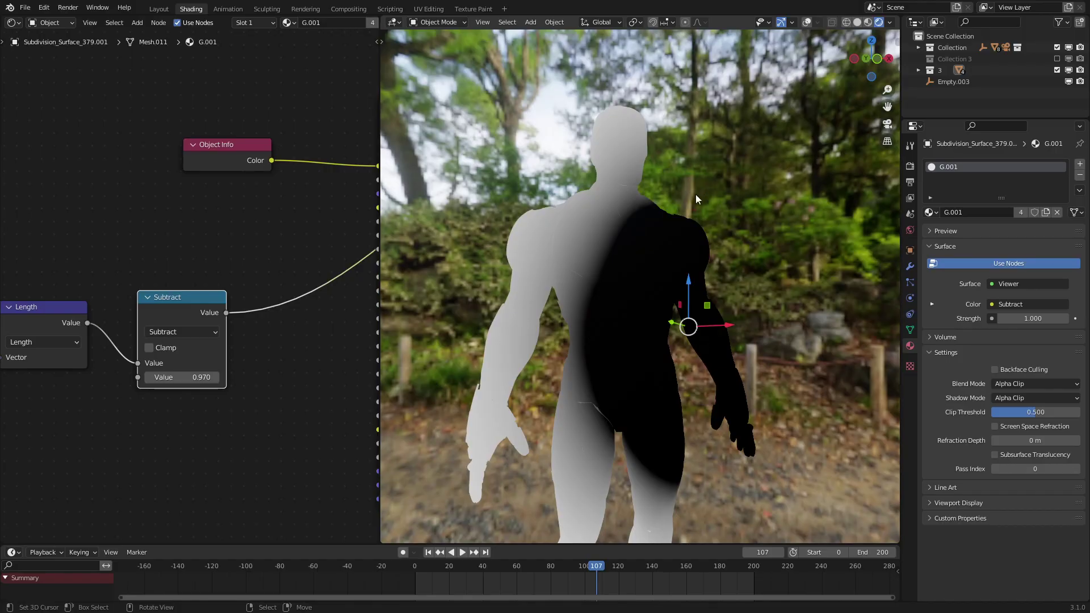
Select the Texture Coordinate, Length and Subtract nodes and move them together farther from the Principled BSDF to make room.
scroll(267, 381, "down", 4)
middle_click_drag(267, 382, 281, 314)
scroll(199, 314, "up", 1)
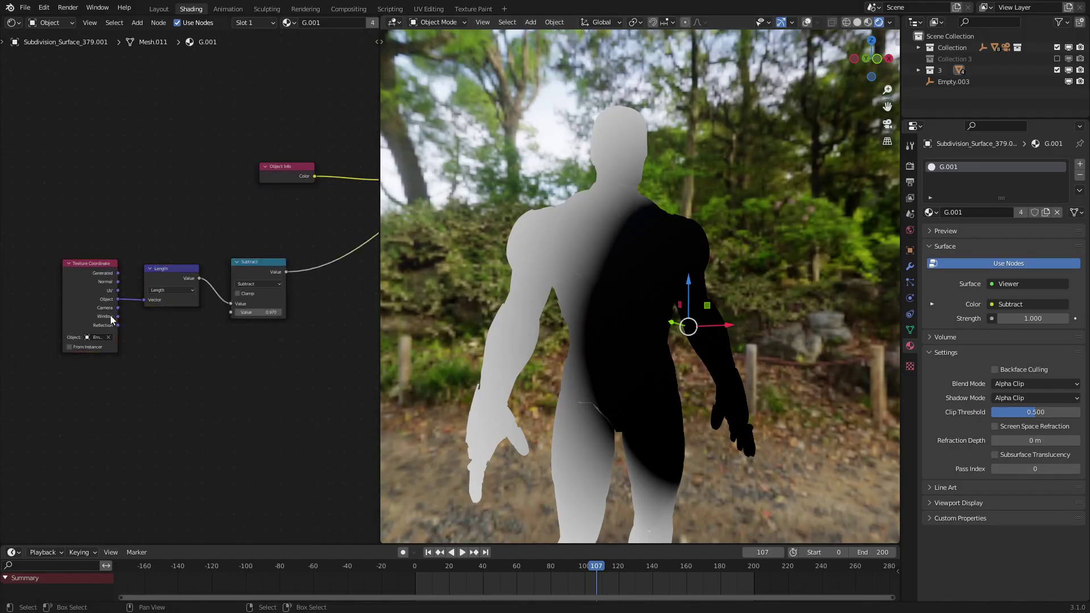
key("c")
left_click(164, 310)
key("Escape")
key("g")
left_click(189, 344)
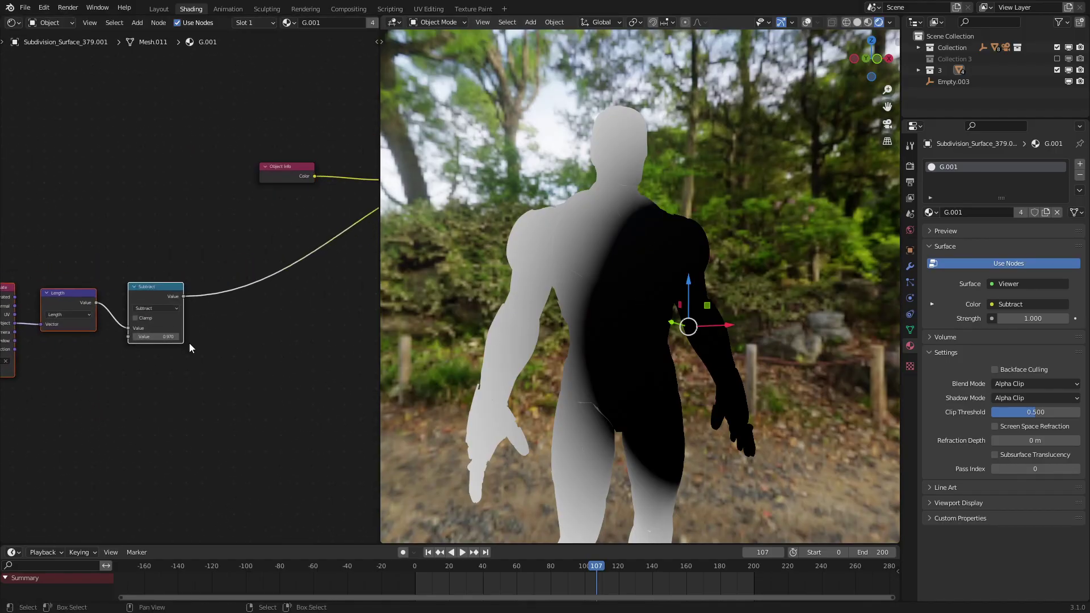
Add another Math node set to Less Than and insert it into the link after the Subtract node.
middle_click_drag(624, 260, 632, 275)
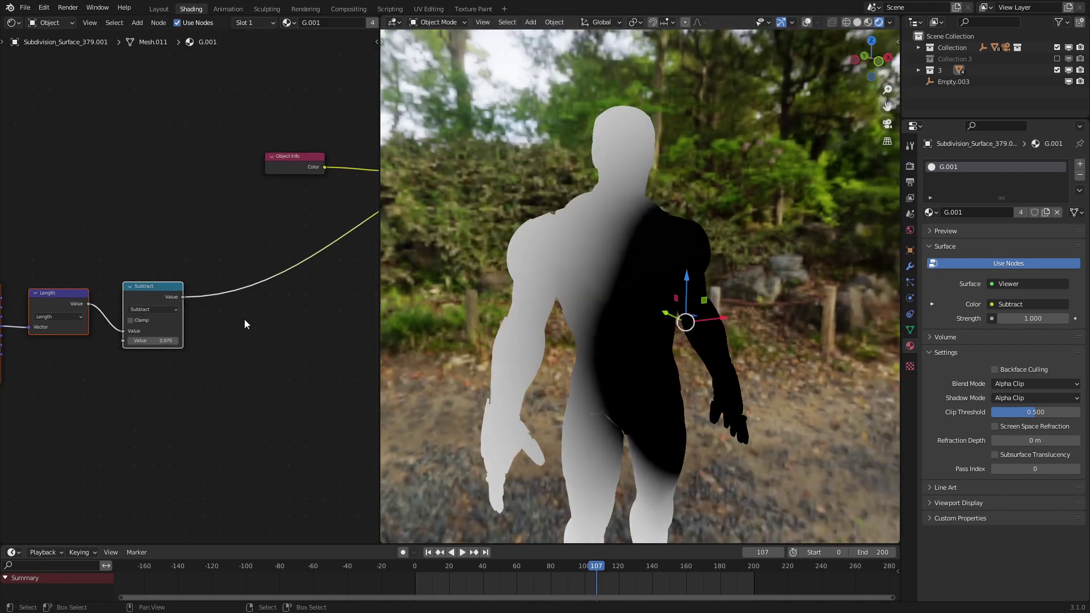
middle_click_drag(244, 319, 155, 357)
key("q")
left_click(146, 361)
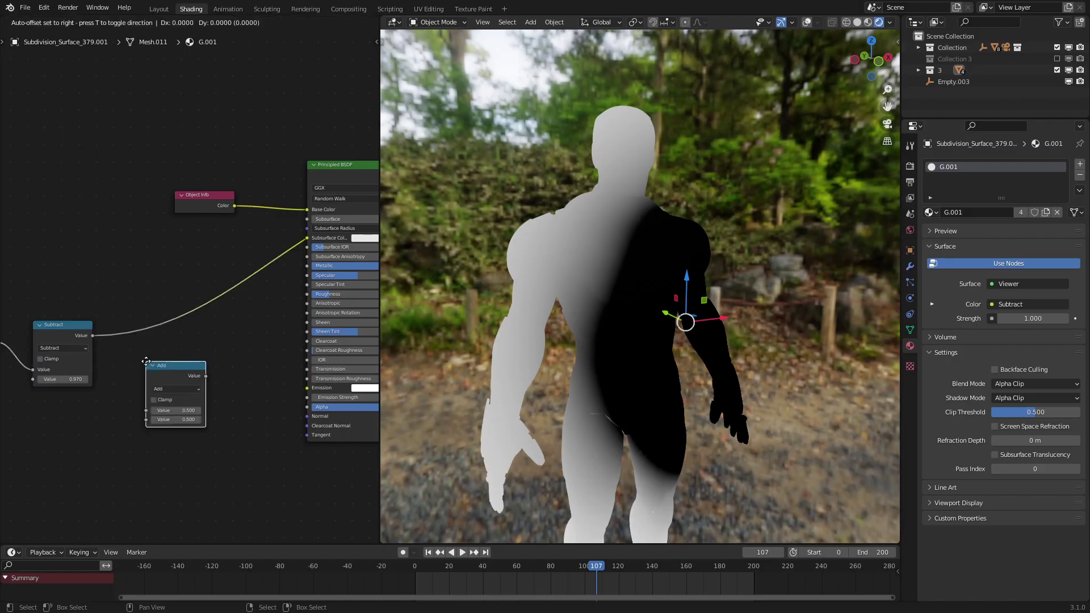
left_click(178, 376)
scroll(178, 375, "up", 2)
left_click(203, 403)
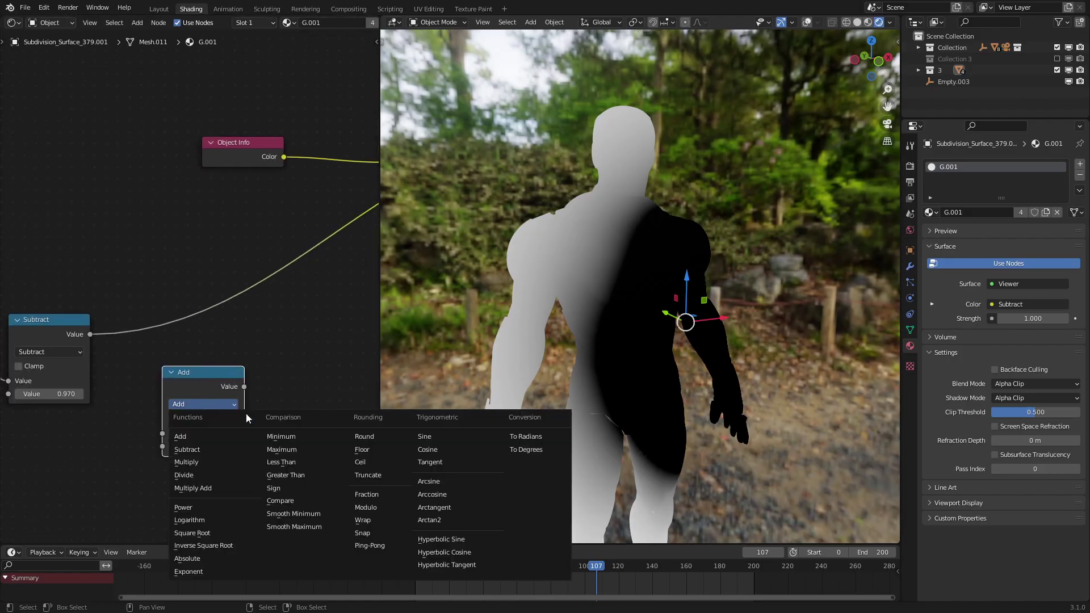
left_click(298, 476)
left_click_drag(237, 445, 216, 338)
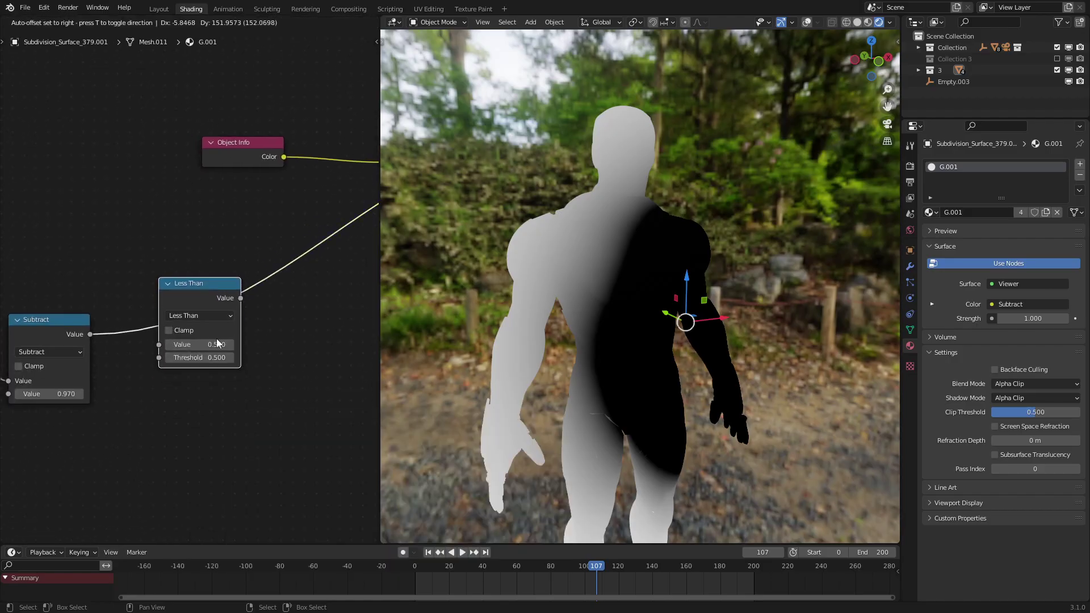
Connect the Less Than value to the Principled BSDF's Alpha input and restore the Principled BSDF as the previewed shader.
scroll(216, 338, "down", 1)
middle_click_drag(238, 319, 146, 336)
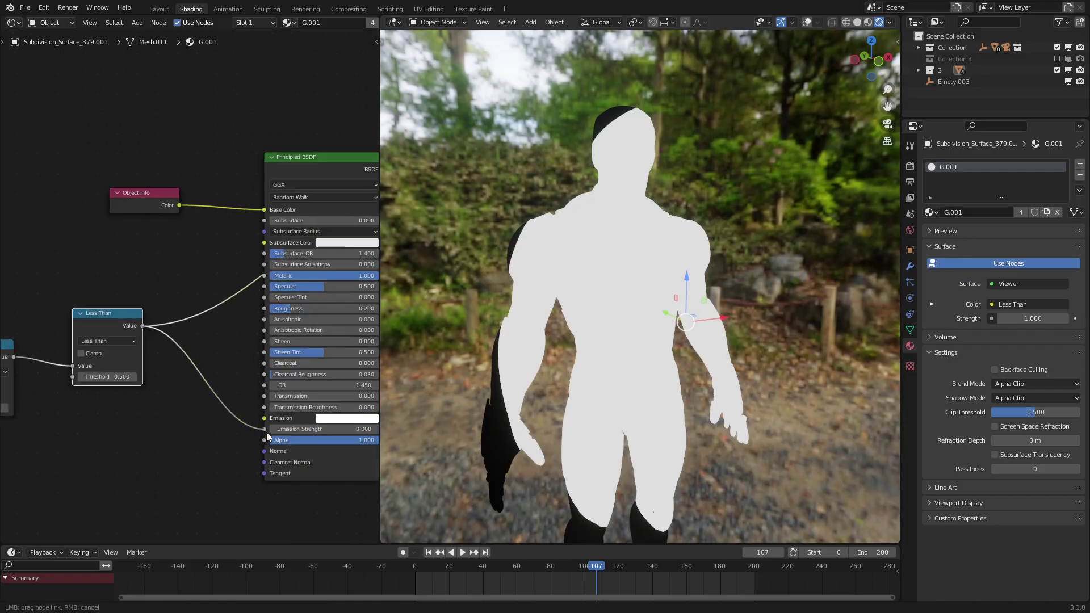
left_click_drag(267, 431, 265, 438)
left_click(301, 166, "ctrl+shift")
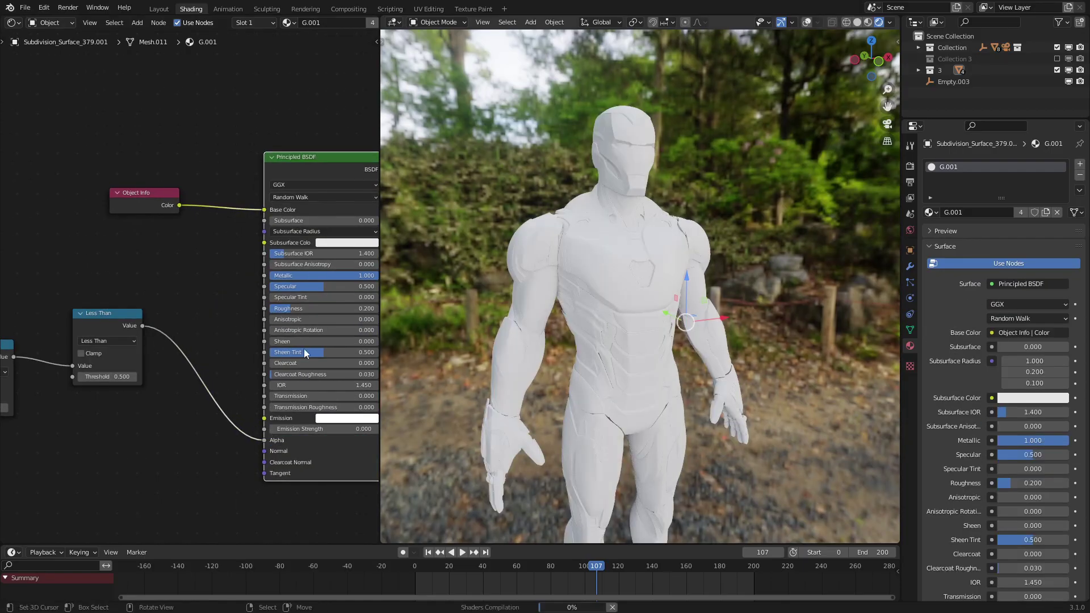
Set the Subtract node's value to 0.410 to shrink the suit's visible region around the empty.
scroll(304, 349, "down", 3)
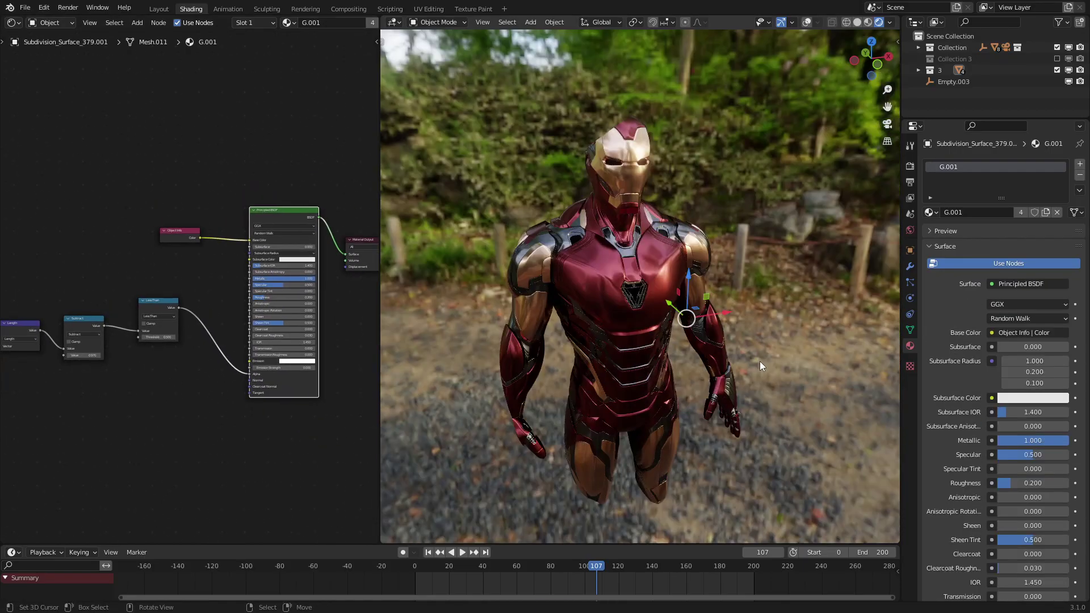
scroll(220, 373, "up", 2)
left_click_drag(135, 392, 125, 391)
scroll(222, 354, "up", 1)
scroll(221, 352, "up", 1)
left_click_drag(220, 368, 238, 369)
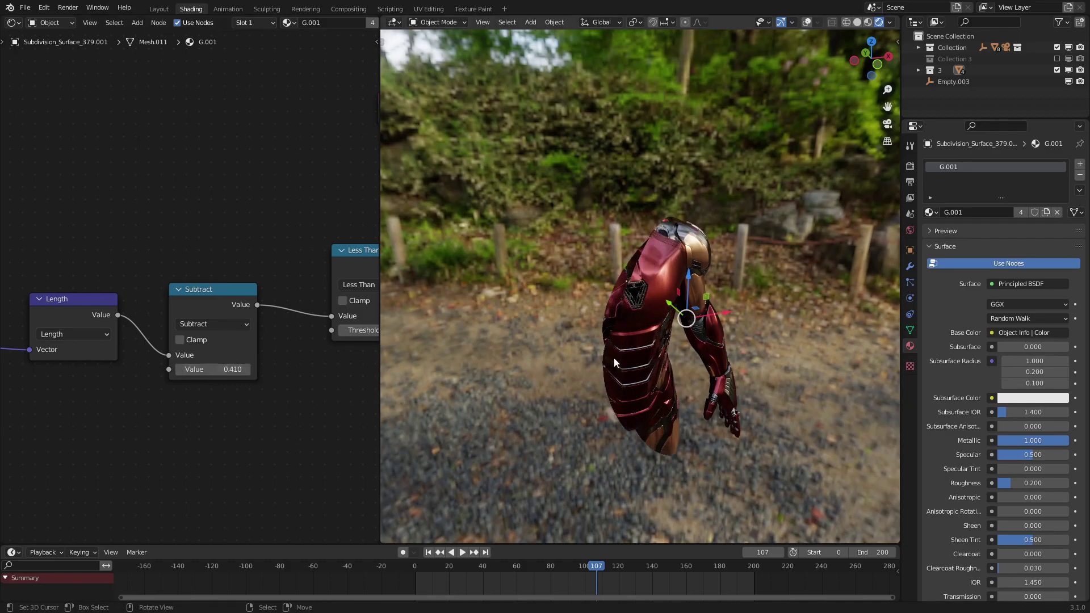
Set the Less Than node's threshold to 1.000.
middle_click_drag(614, 358, 666, 314)
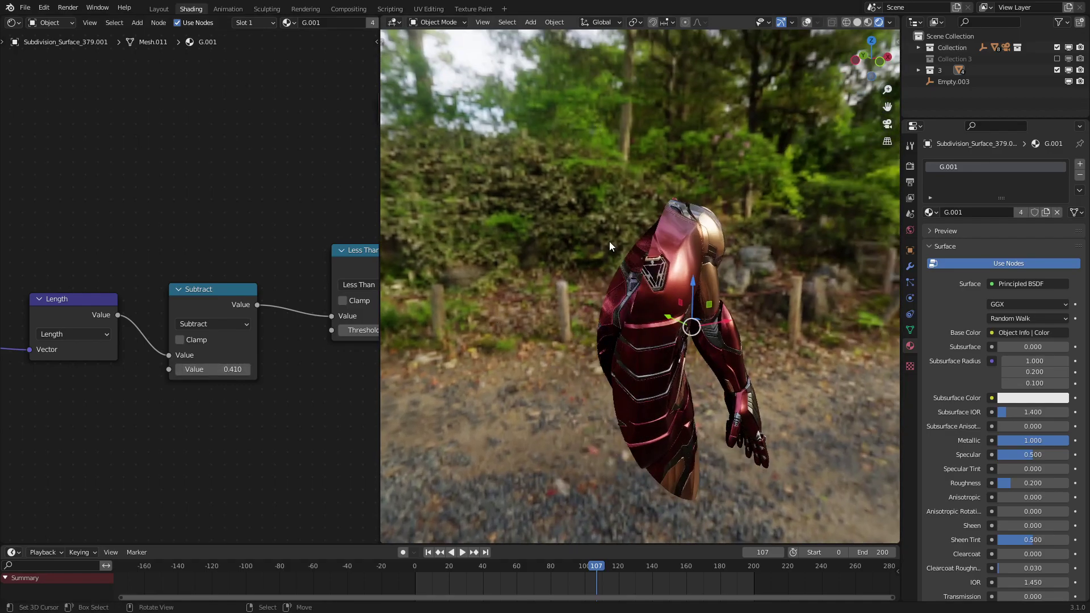
middle_click_drag(609, 245, 706, 218)
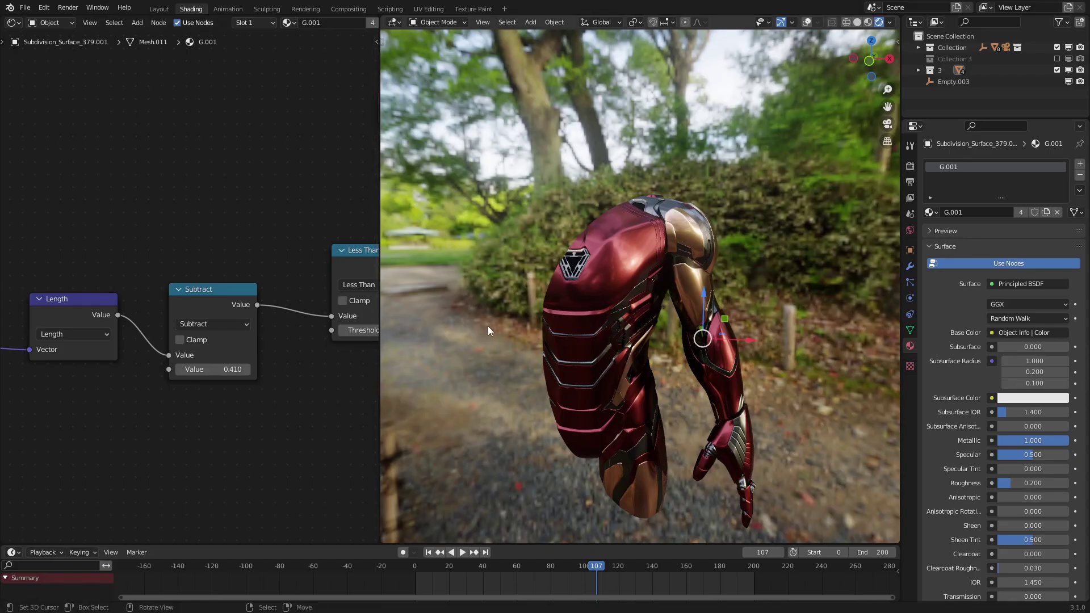
middle_click_drag(308, 384, 221, 413)
scroll(305, 366, "up", 1)
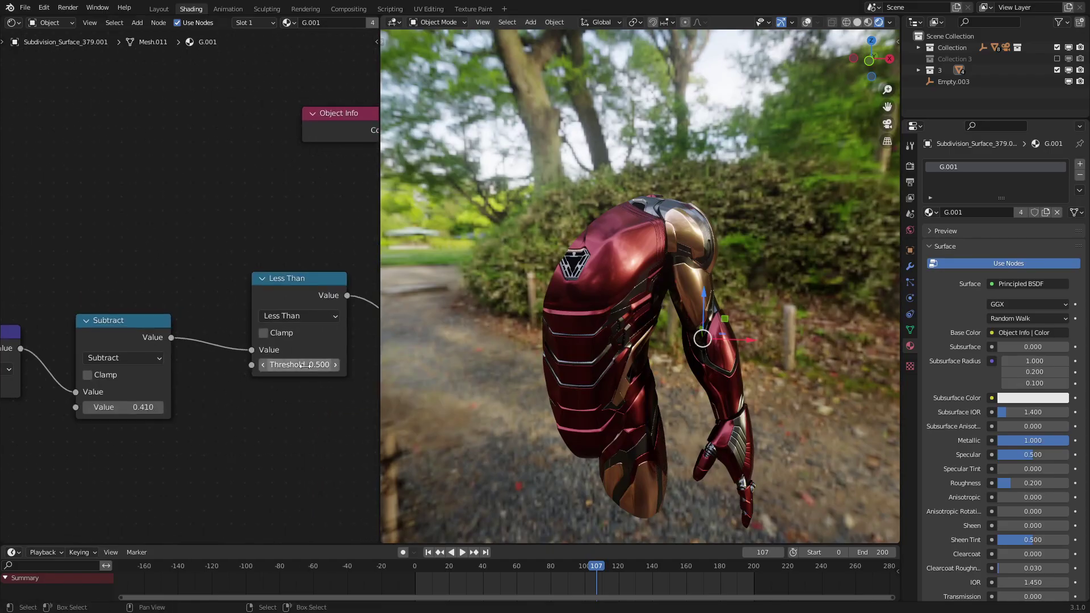
left_click_drag(305, 365, 308, 365)
key("Return")
scroll(593, 334, "down", 4)
middle_click_drag(594, 334, 659, 321)
scroll(623, 315, "up", 2)
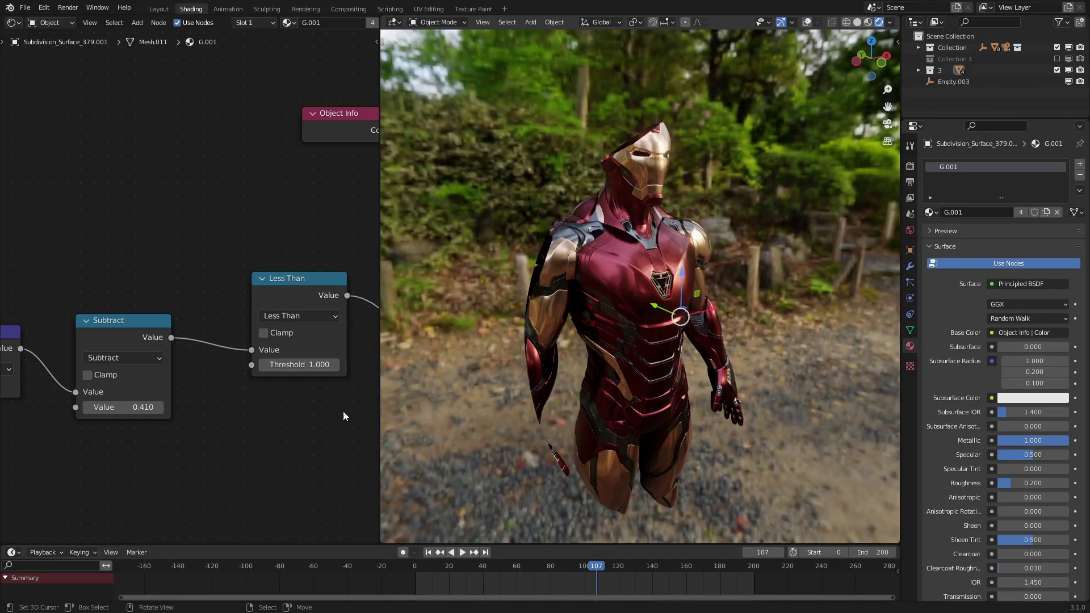
Add a second Texture Coordinate node below the existing one.
scroll(227, 375, "down", 7)
middle_click_drag(128, 347, 324, 258)
scroll(239, 267, "up", 4)
key("shift+a")
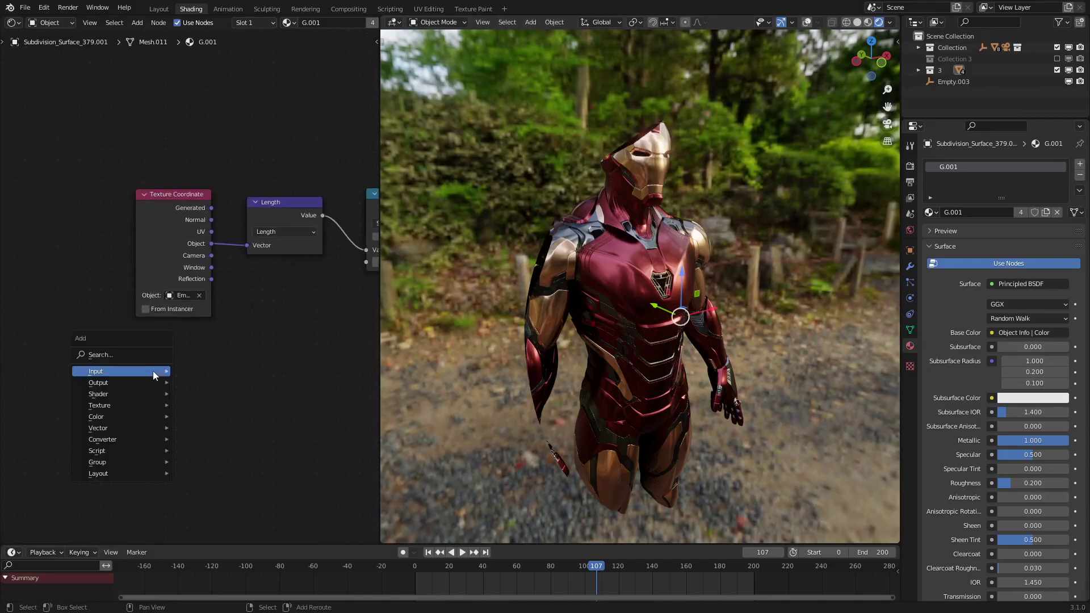
mouse_move(134, 372)
left_click(256, 312)
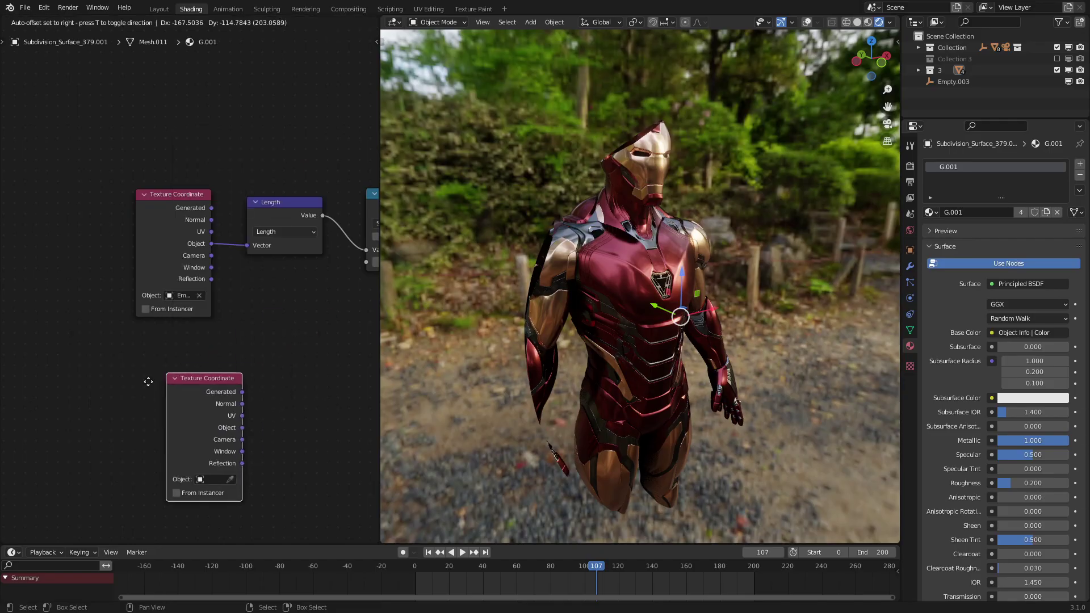
left_click(93, 392)
middle_click_drag(192, 461, 229, 313)
scroll(142, 396, "up", 1)
middle_click_drag(152, 385, 112, 417)
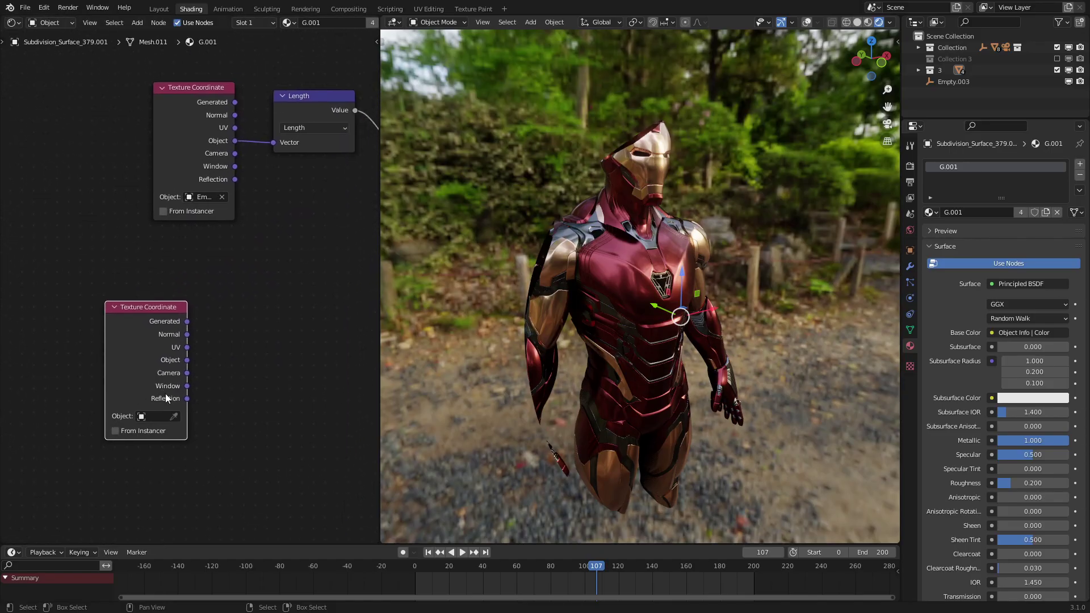
Add a Noise Texture node beside the second Texture Coordinate node and link the Object output to its Vector input.
key("q")
left_click(216, 311)
right_click(213, 309)
key("q")
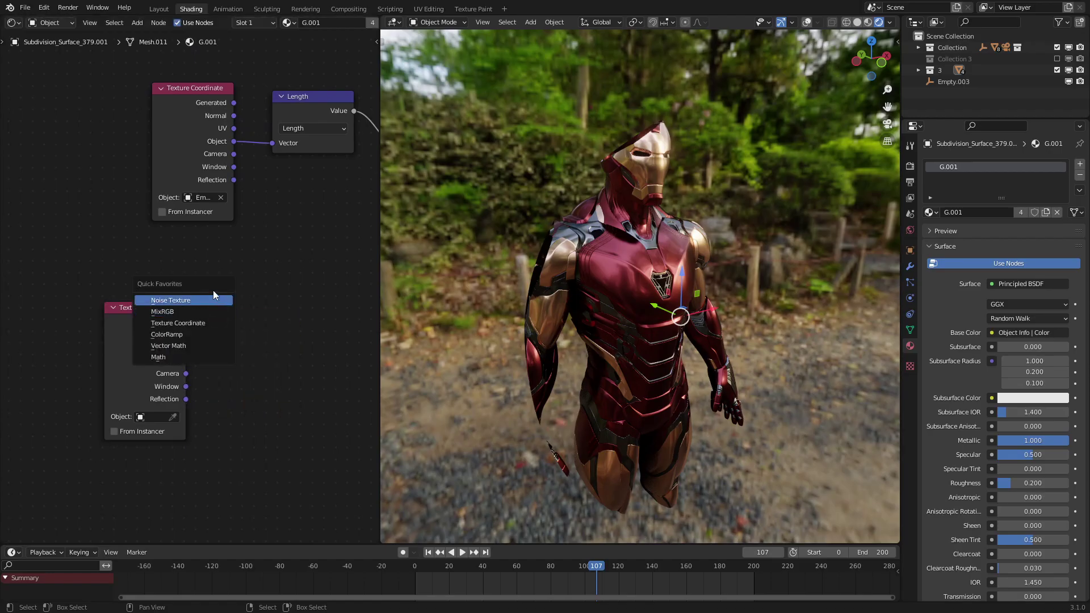
left_click(210, 296)
left_click(255, 299)
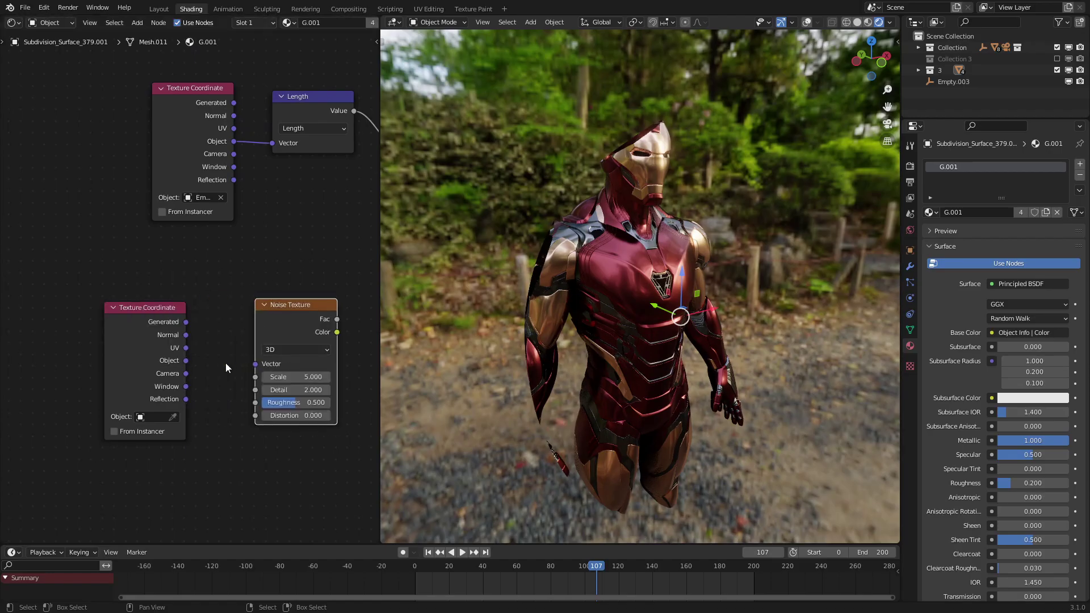
left_click_drag(185, 360, 265, 366)
left_click_drag(288, 339, 263, 346)
Move the original Texture Coordinate and Length nodes together farther from the Subtract node to make room.
scroll(260, 236, "down", 5)
middle_click_drag(260, 236, 246, 355)
key("a")
key("c")
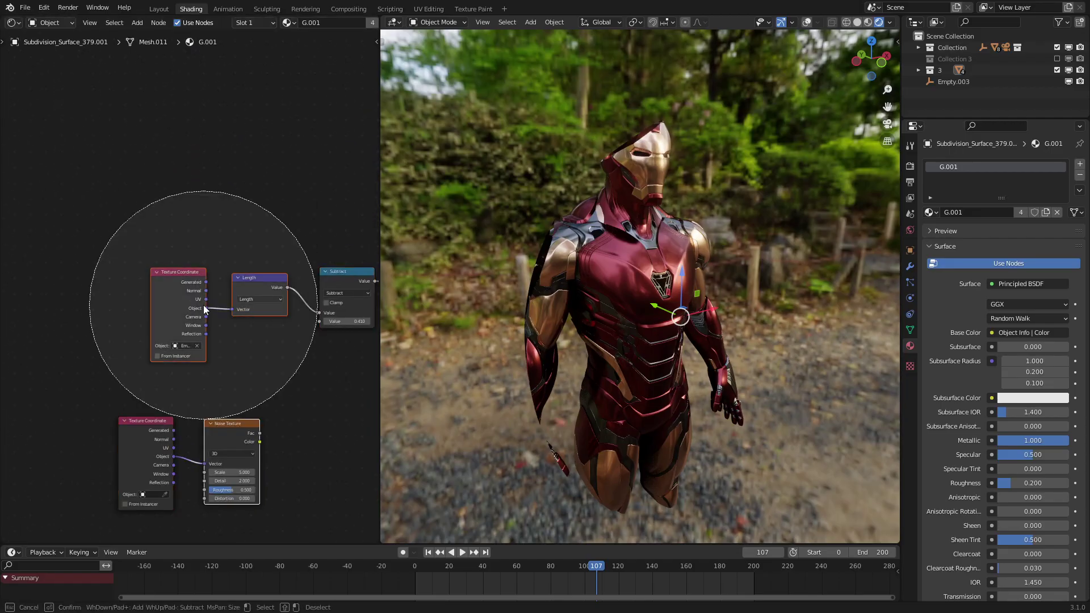
right_click(205, 307)
key("alt+a")
key("c")
scroll(202, 307, "down", 4)
left_click(200, 308)
right_click(202, 307)
key("g")
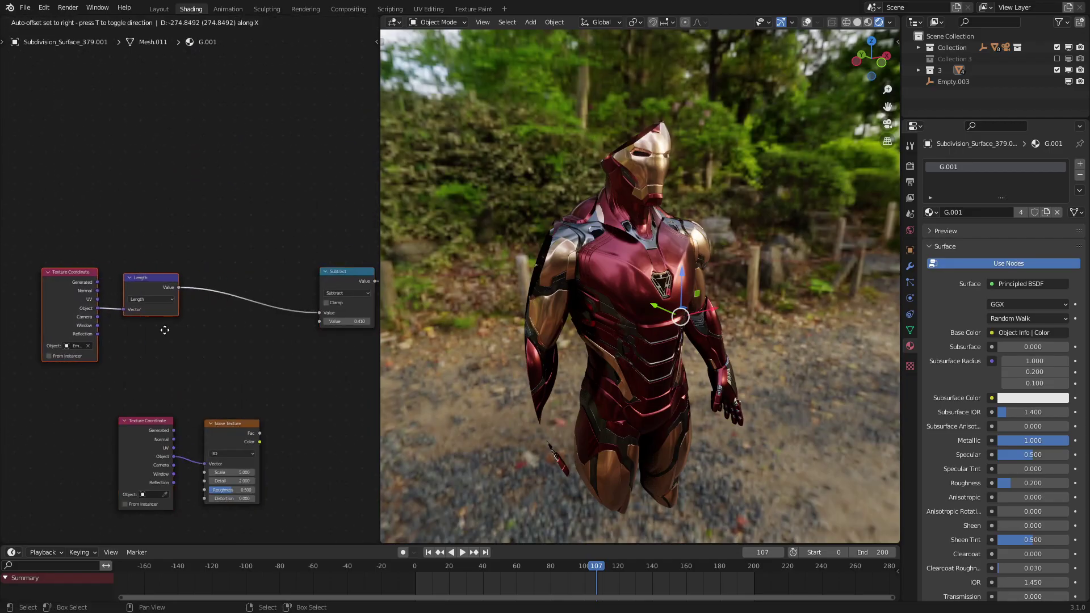
left_click(145, 321)
Insert a MixRGB node between the Length and Subtract nodes and connect the Noise Texture's Fac to Color2.
key("q")
left_click(245, 349)
left_click(244, 309)
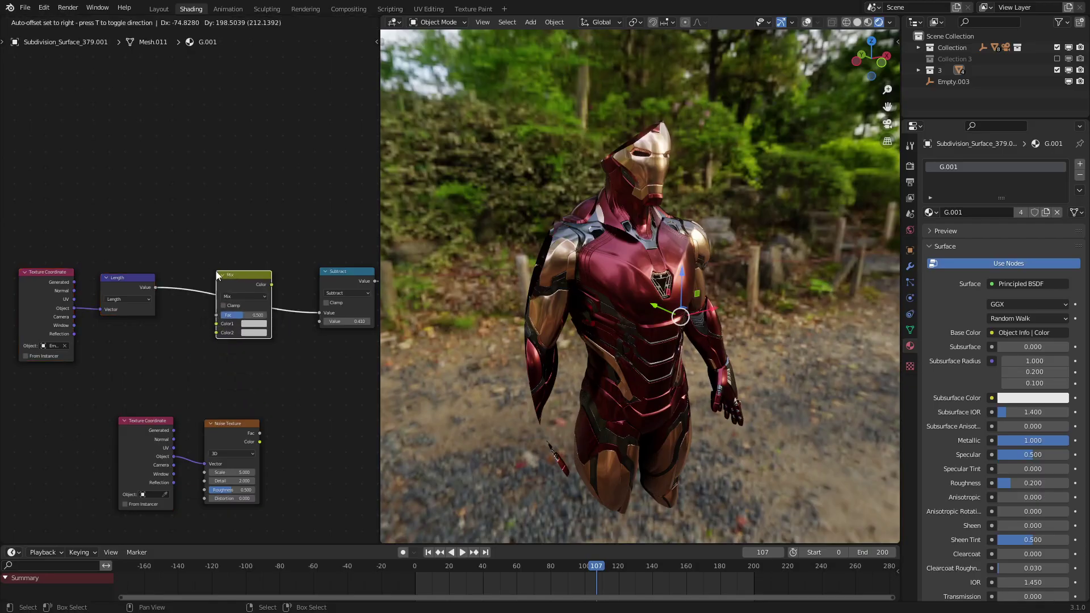
left_click_drag(259, 435, 216, 332)
scroll(226, 374, "up", 3)
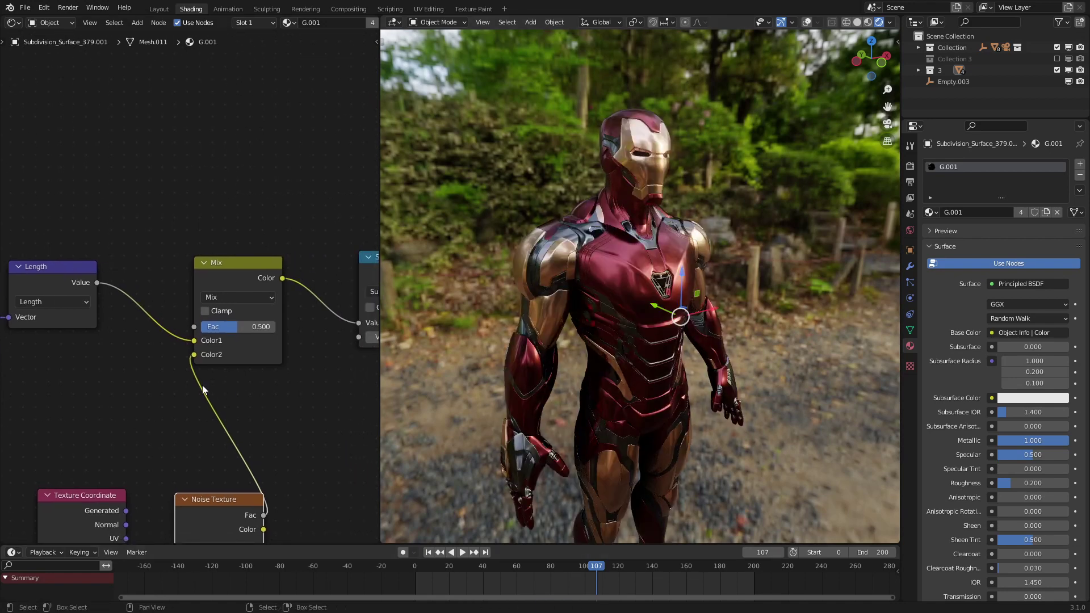
Set the Subtract node's value to -0.270 to partly reveal the suit with the noisy edge.
middle_click_drag(356, 319, 234, 363)
left_click_drag(281, 380, 243, 380)
middle_click_drag(718, 340, 590, 332)
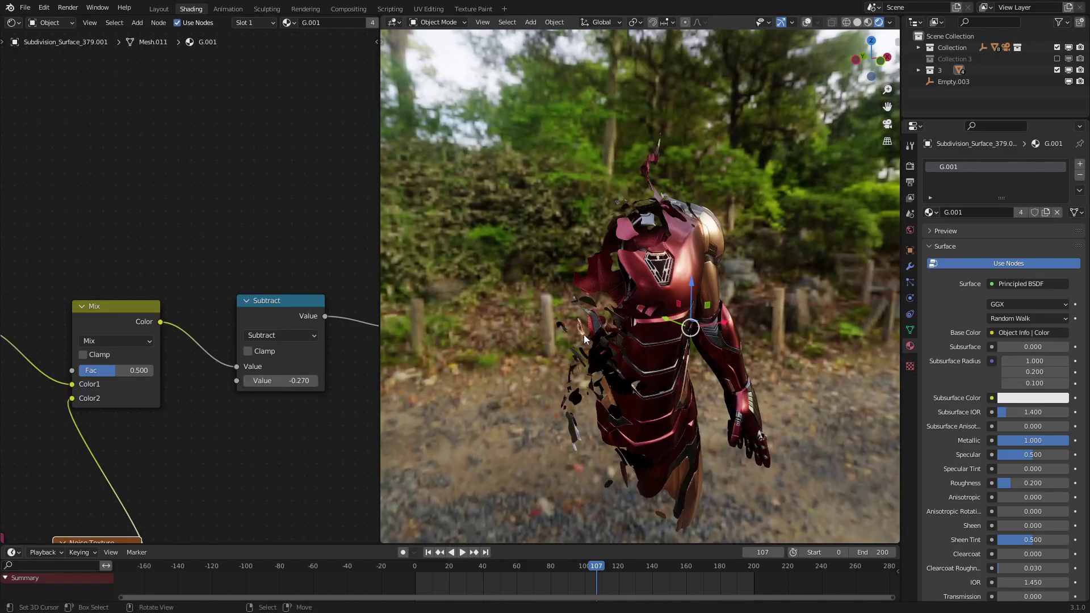
Set the Noise Texture's scale to 2.000 and its detail to 3.000.
middle_click_drag(159, 463, 236, 407)
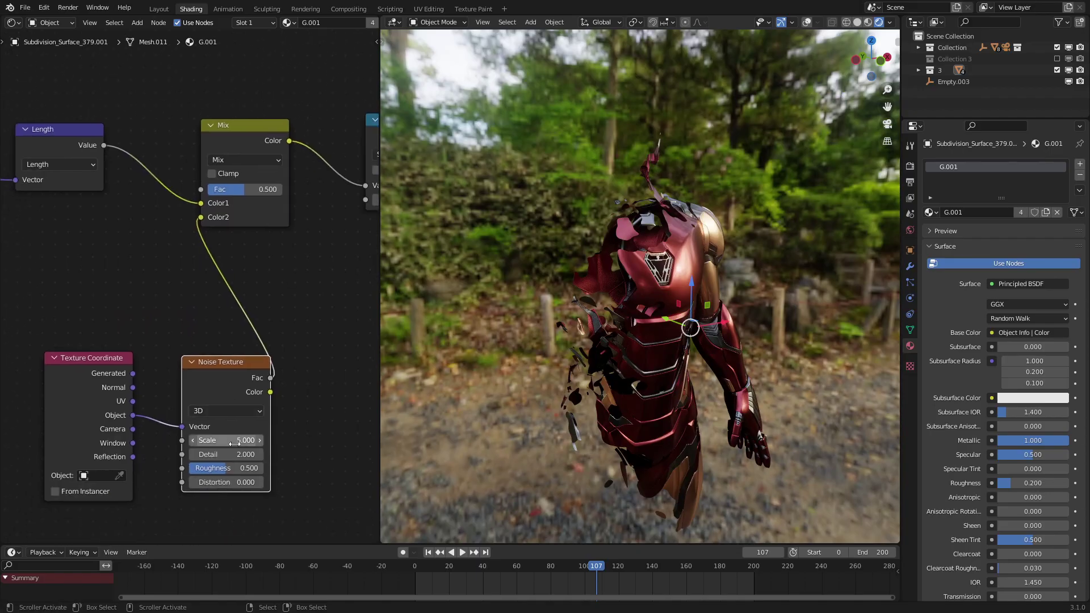
left_click_drag(234, 442, 216, 443)
middle_click_drag(558, 391, 580, 391)
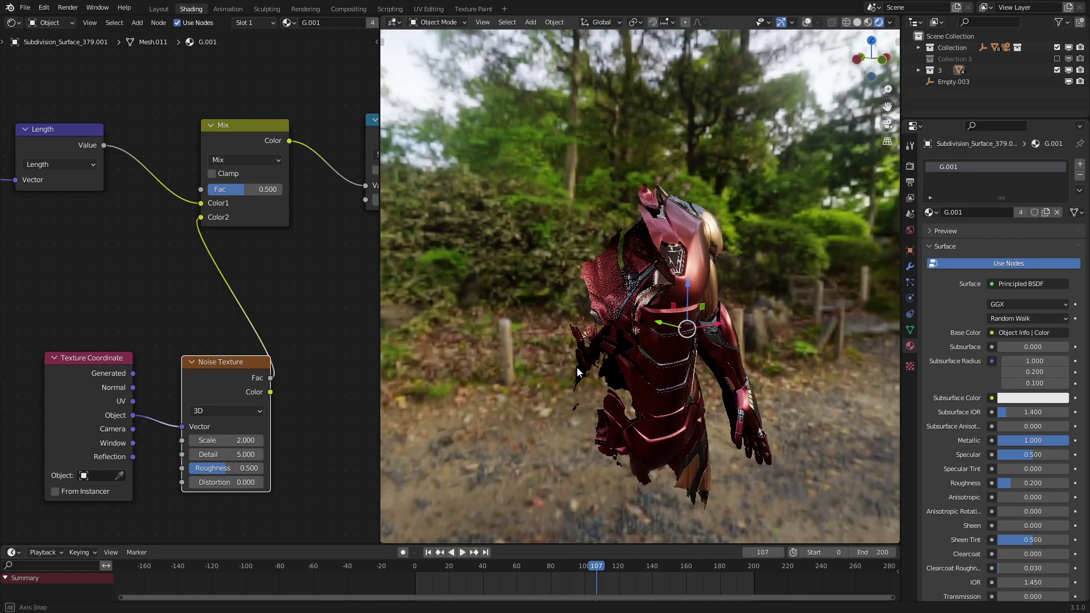
middle_click_drag(590, 369, 461, 413)
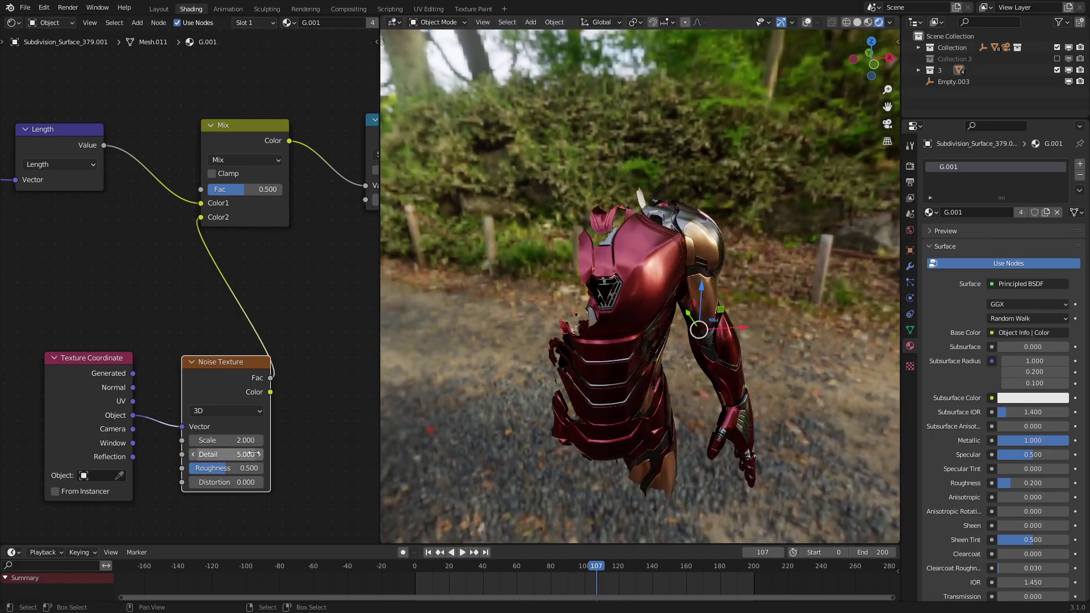
type("3")
key("Return")
middle_click_drag(573, 476, 603, 476)
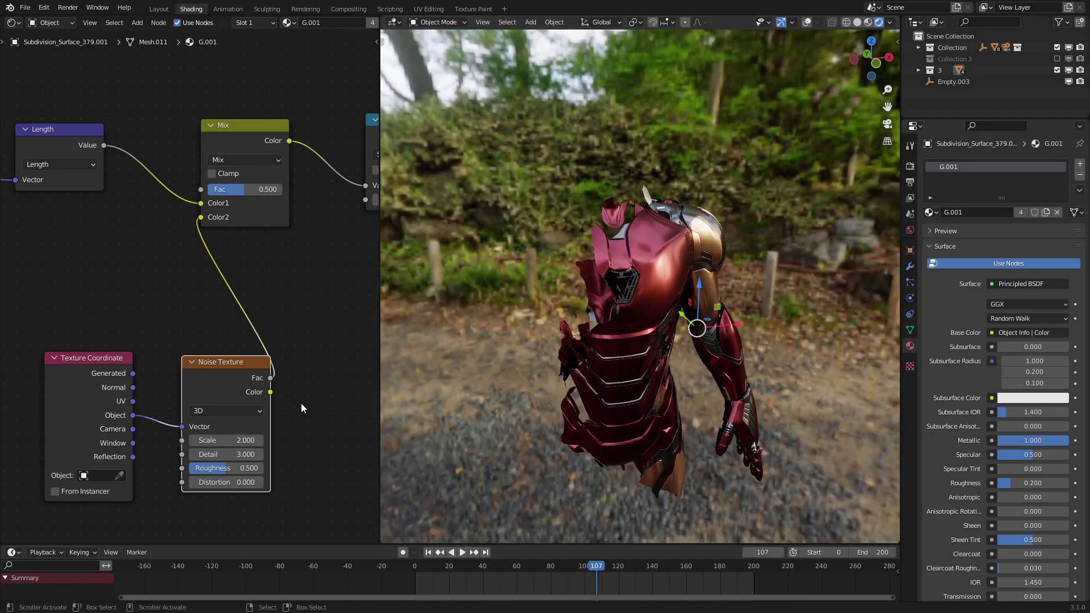
At frame 0, set the Subtract node's value to -0.780 to hide the suit and keyframe it.
scroll(302, 397, "down", 4)
middle_click_drag(302, 328, 193, 393)
scroll(196, 392, "up", 1)
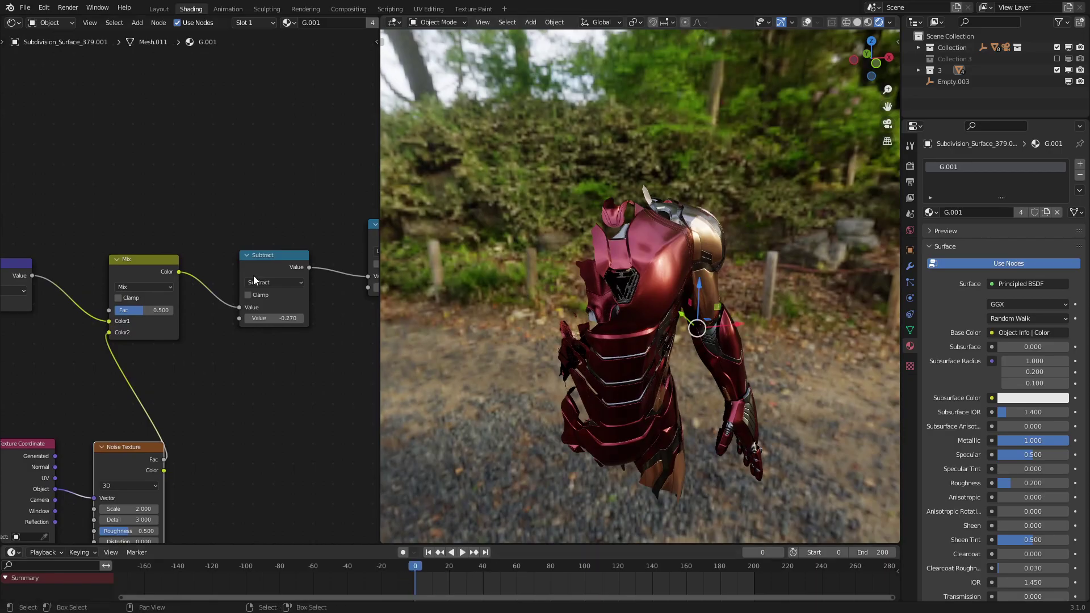
middle_click_drag(253, 274, 229, 349)
scroll(242, 390, "up", 2)
left_click_drag(243, 397, 205, 397)
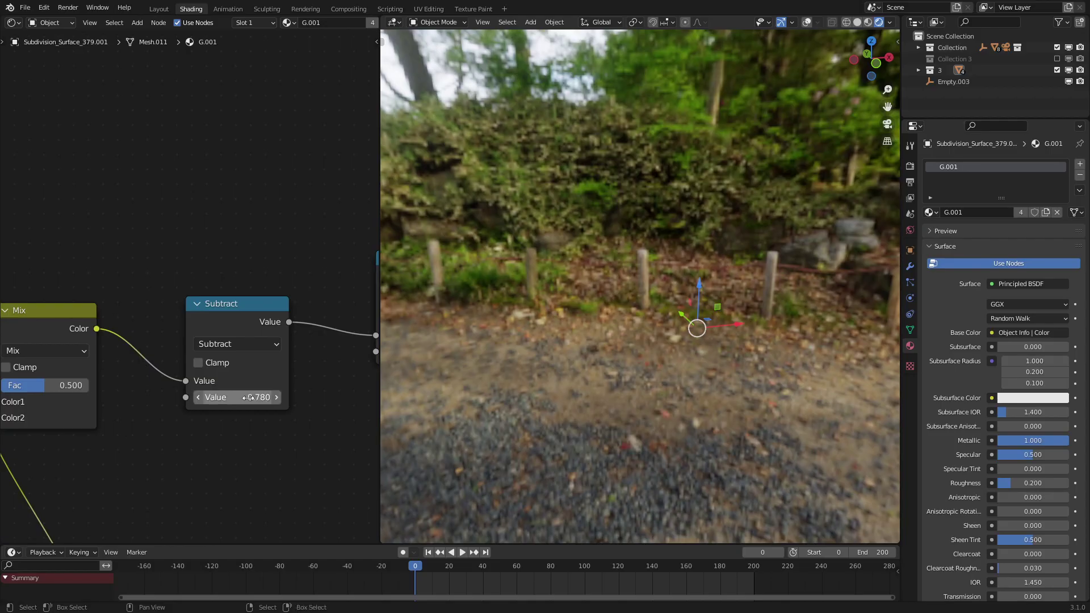
left_click(245, 327)
At frame 206, set the Subtract node's value to 0.530 to reveal the whole suit and keyframe it.
left_click_drag(448, 568, 779, 554)
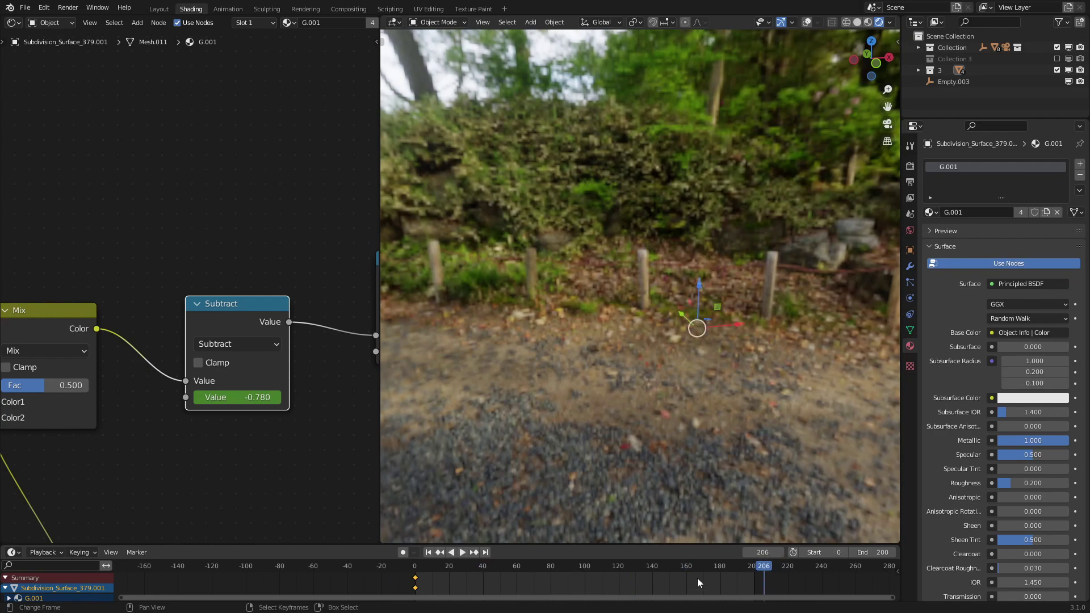
left_click_drag(216, 399, 261, 398)
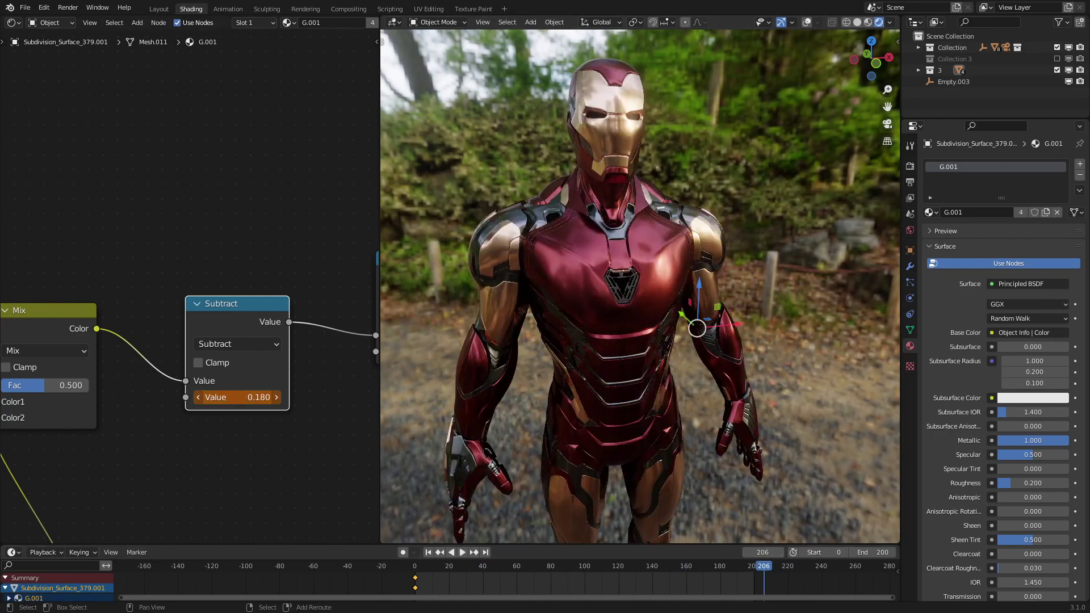
scroll(653, 353, "down", 3)
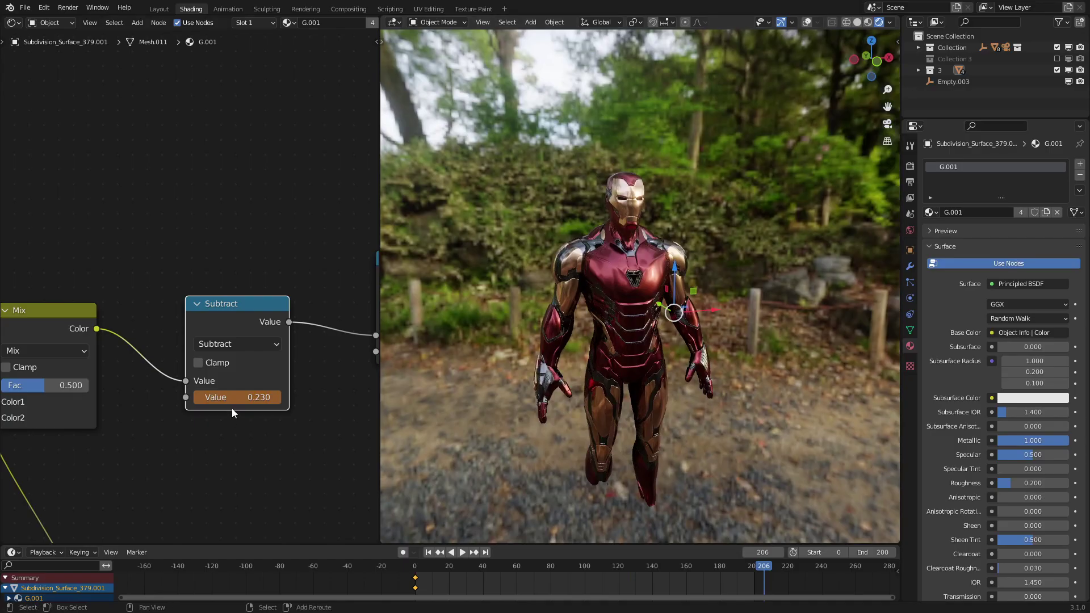
mouse_move(233, 399)
left_mouse_down()
mouse_move(255, 399)
mouse_move(234, 401)
left_mouse_up()
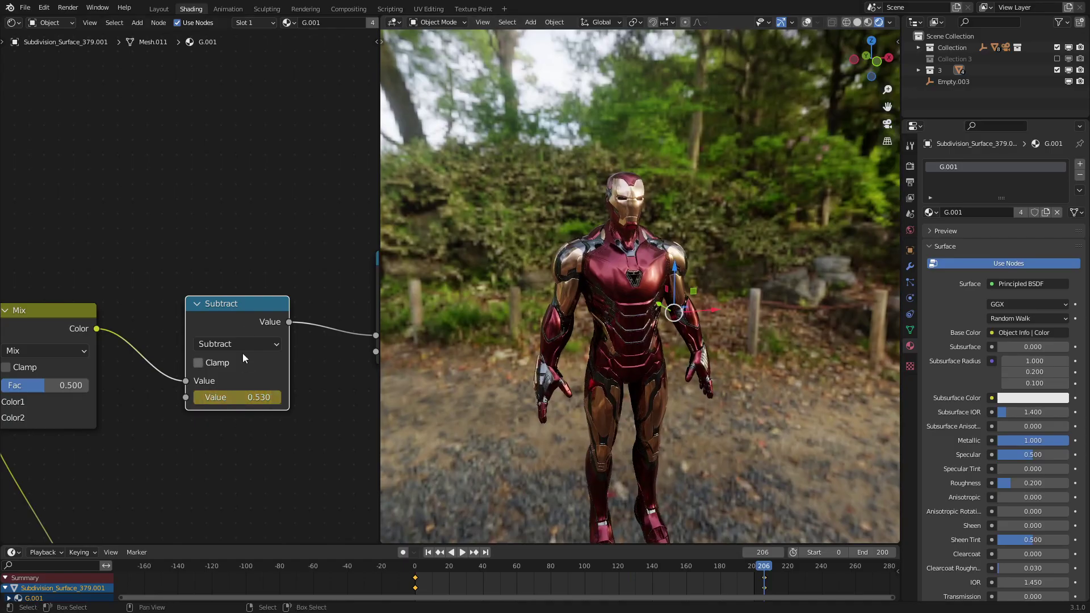
Set the Subtract value keyframes' interpolation to Linear.
mouse_move(461, 573)
left_mouse_down()
mouse_move(369, 571)
mouse_move(502, 574)
mouse_move(464, 573)
left_mouse_up()
key("t")
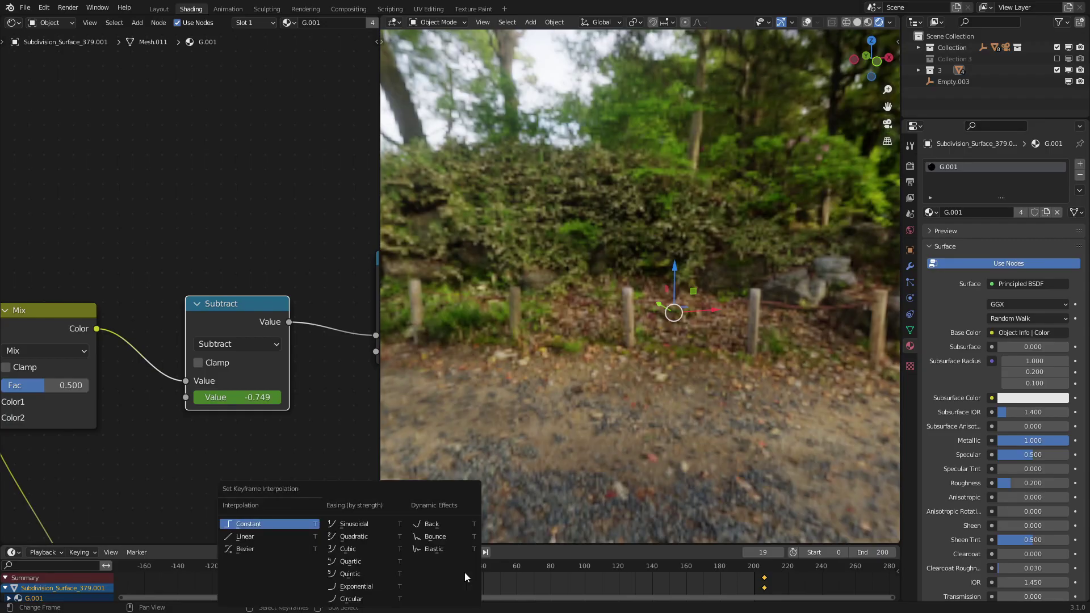
left_click(270, 536)
Play the reveal animation, stop it partway and examine the suit's dissolving edge up close.
key("space")
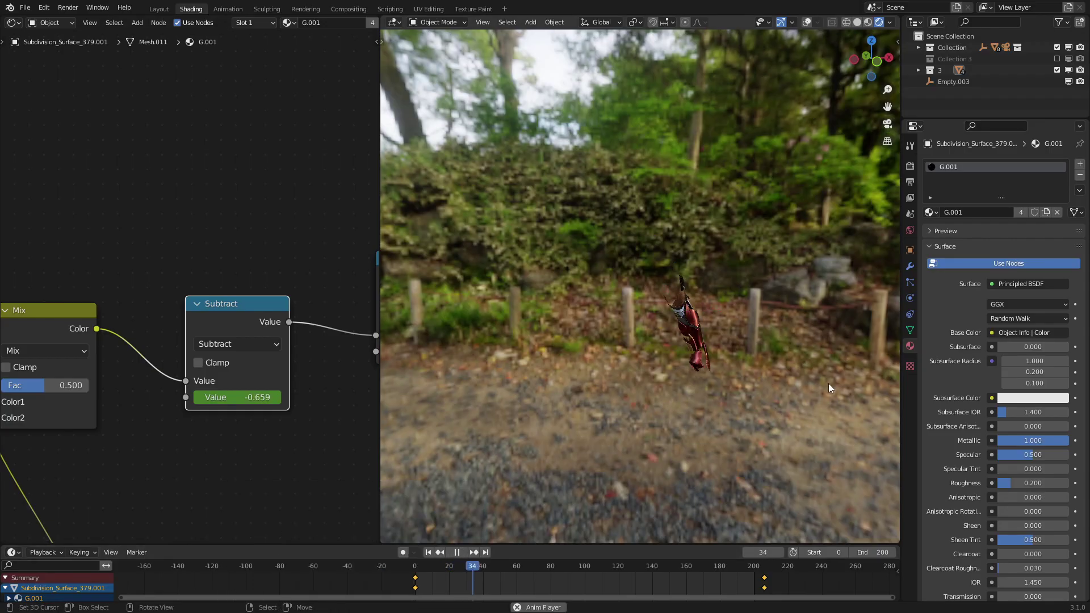
middle_click_drag(829, 383, 804, 408)
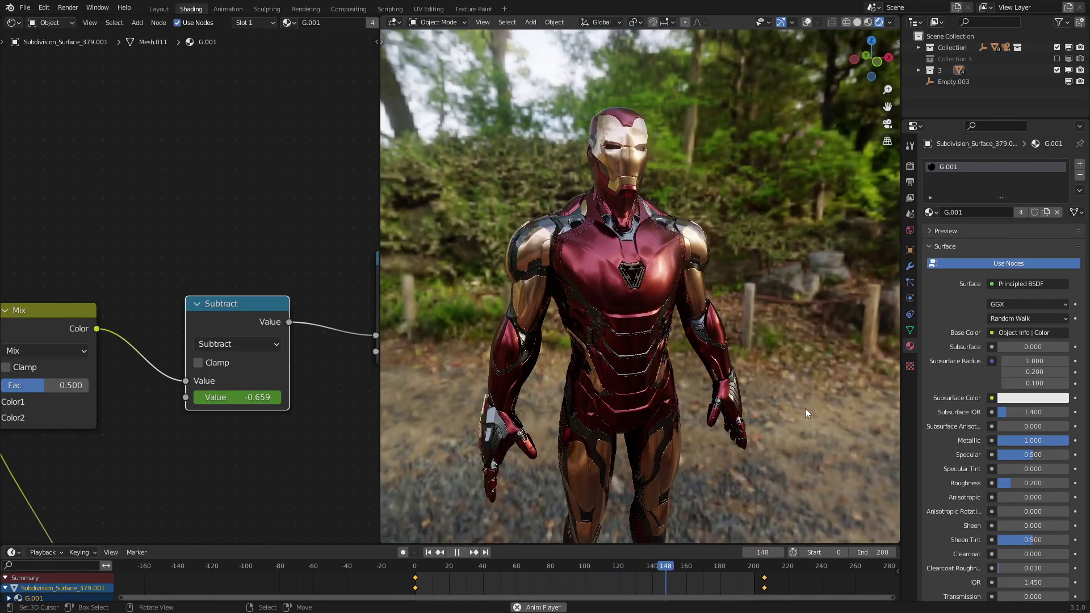
left_click(488, 579)
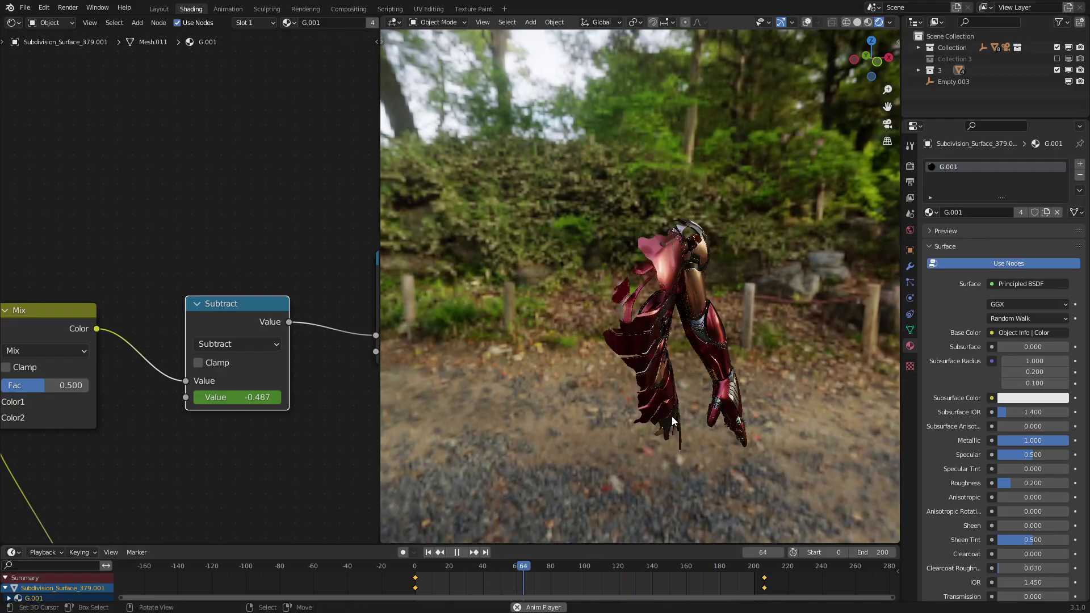
middle_click_drag(690, 429, 674, 432)
key("space")
scroll(674, 431, "up", 5)
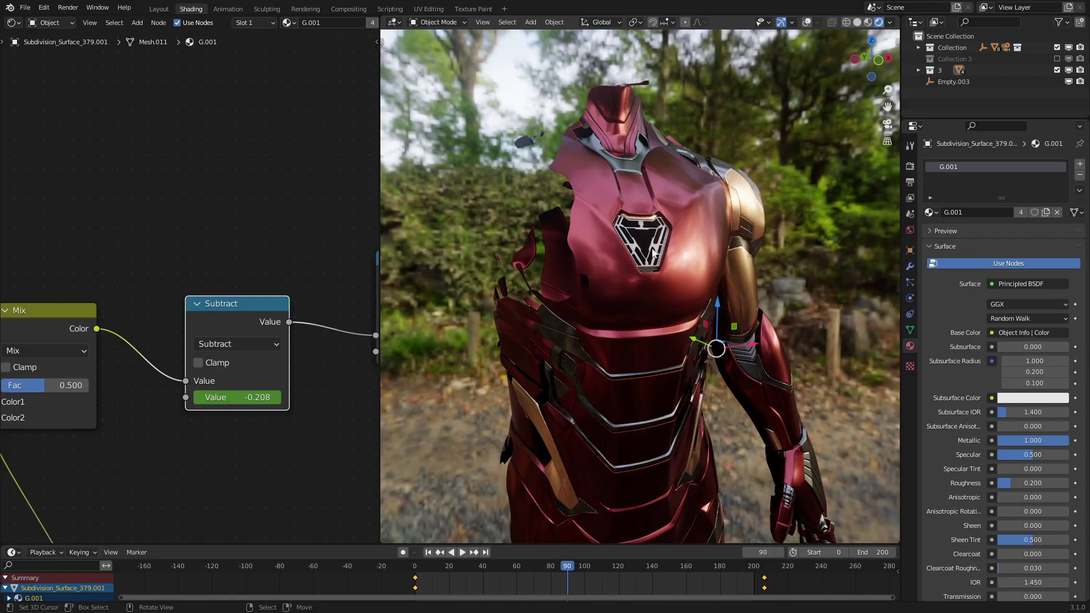
scroll(248, 388, "down", 4)
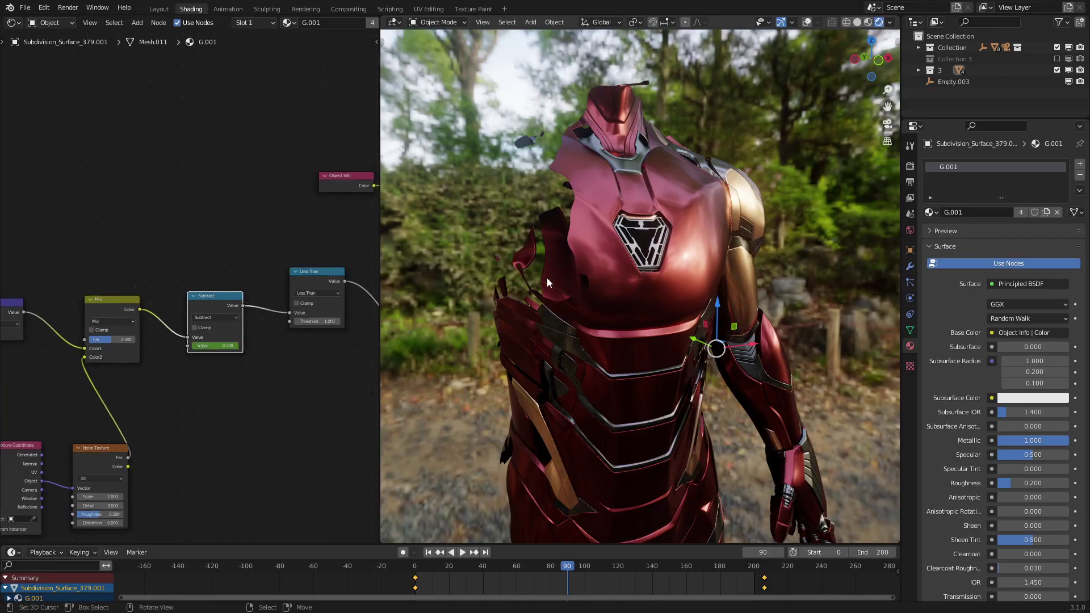
middle_click_drag(649, 362, 601, 374)
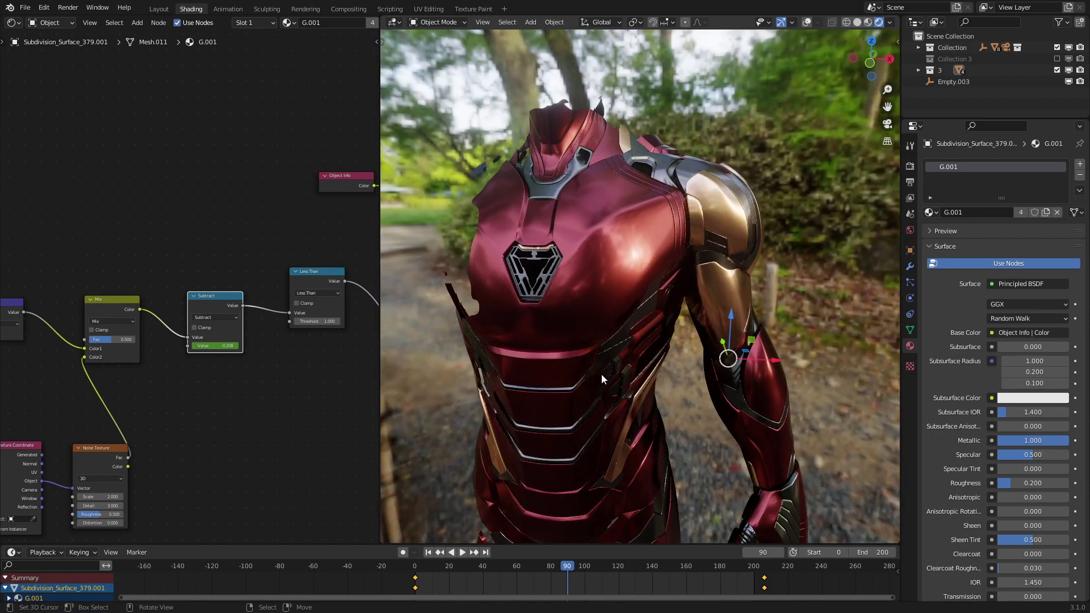
Select the Texture Coordinate, Length, Noise Texture, Mix and Subtract nodes and move them farther from the Less Than node.
scroll(192, 382, "down", 6)
middle_click_drag(246, 296, 237, 363)
scroll(244, 346, "up", 4)
left_click_drag(283, 295, 219, 268)
scroll(182, 363, "down", 6)
middle_click_drag(154, 418, 274, 318)
scroll(199, 334, "up", 1)
key("c")
left_click_drag(143, 351, 230, 320)
right_click(230, 320)
scroll(229, 318, "up", 3)
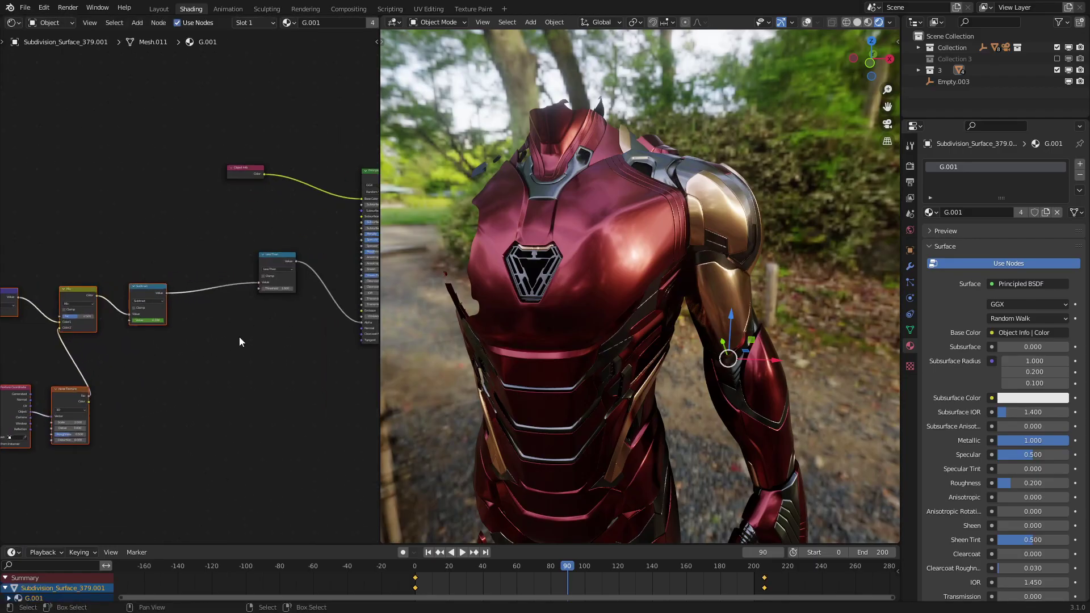
Add a Map Range node below the Subtract-to-Less Than link and set its interpolation to Smoother Step.
key("shift+a")
mouse_move(262, 401)
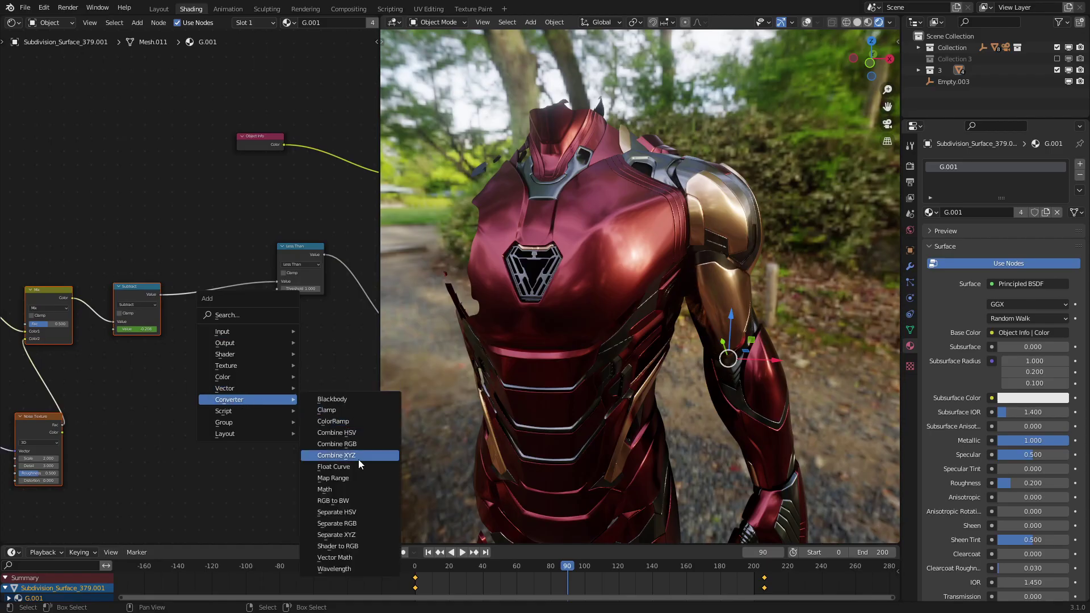
left_click(347, 478)
left_click(206, 314)
scroll(206, 313, "up", 2)
left_click(257, 373)
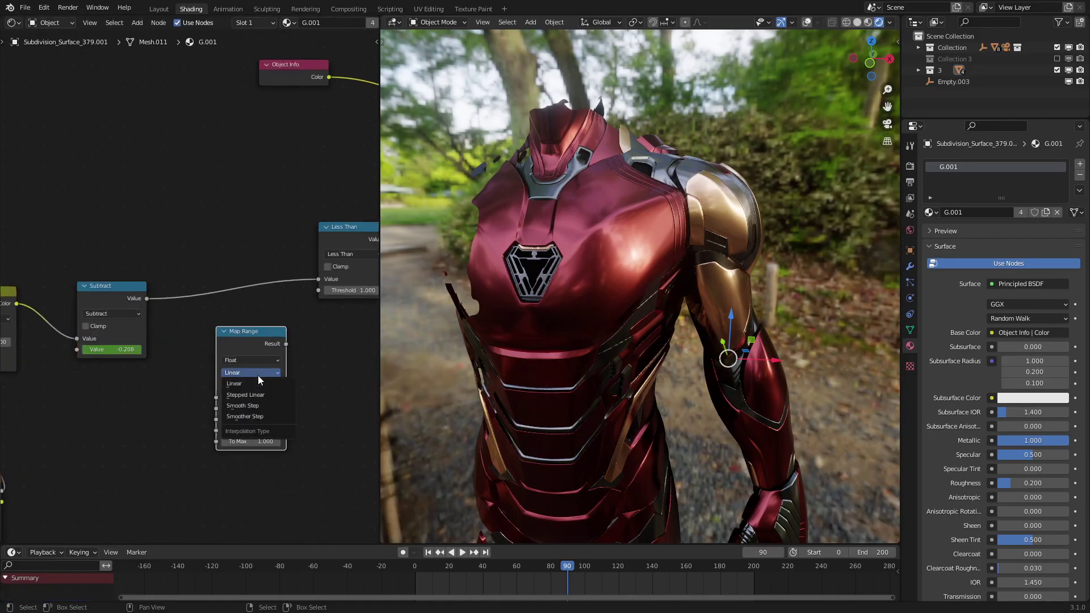
left_click(255, 416)
Connect the Subtract node's output to the Map Range node's Value input and reposition the Map Range node.
left_click_drag(146, 298, 223, 383)
left_click_drag(241, 332, 241, 345)
scroll(283, 358, "down", 3)
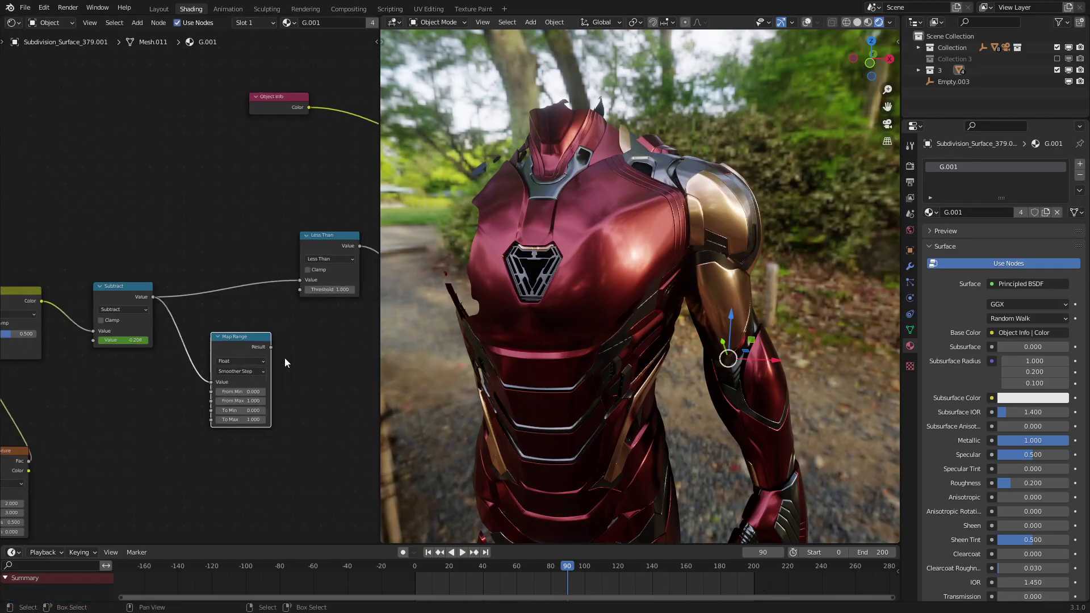
Add a Bump node, feed the Map Range Result into its Height and connect its Normal to the Principled BSDF's Normal input.
middle_click_drag(283, 357, 127, 328)
scroll(127, 327, "up", 1)
key("shift+a")
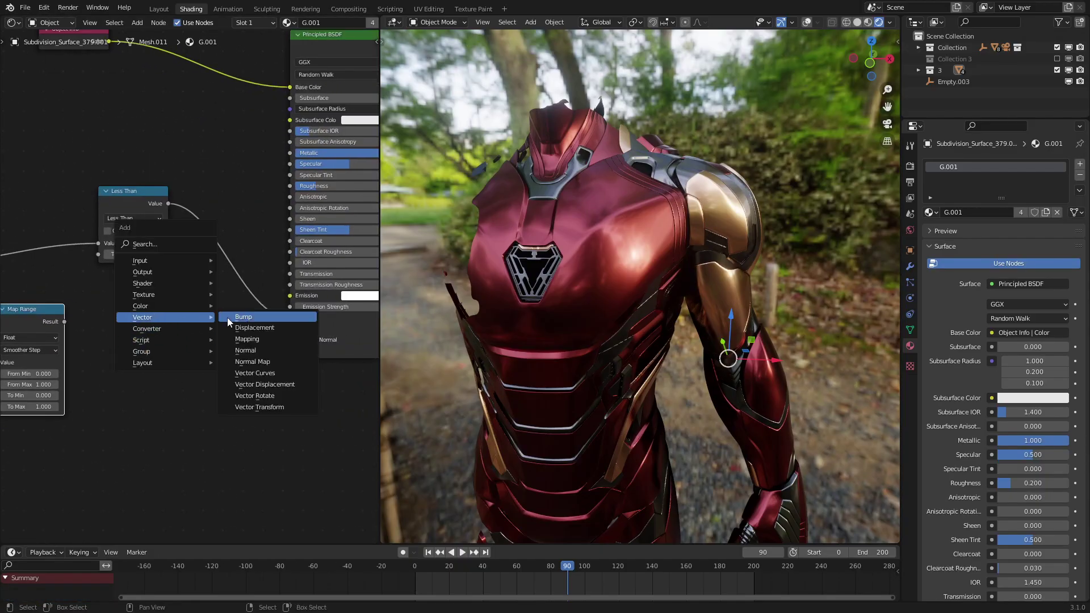
left_click(244, 321)
left_click(136, 341)
left_click_drag(64, 322, 112, 352)
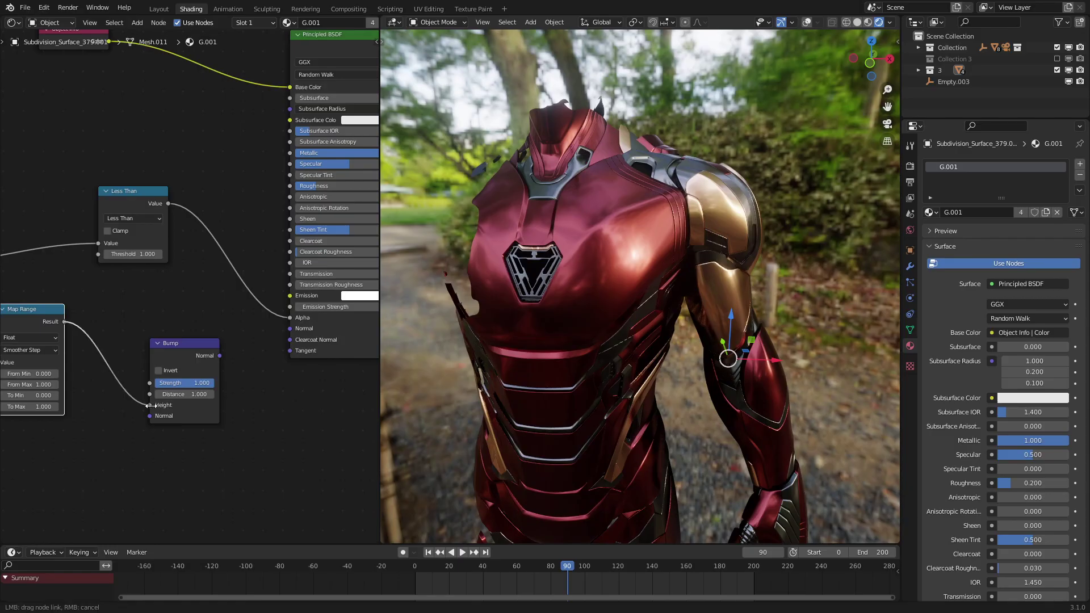
left_click_drag(220, 356, 289, 327)
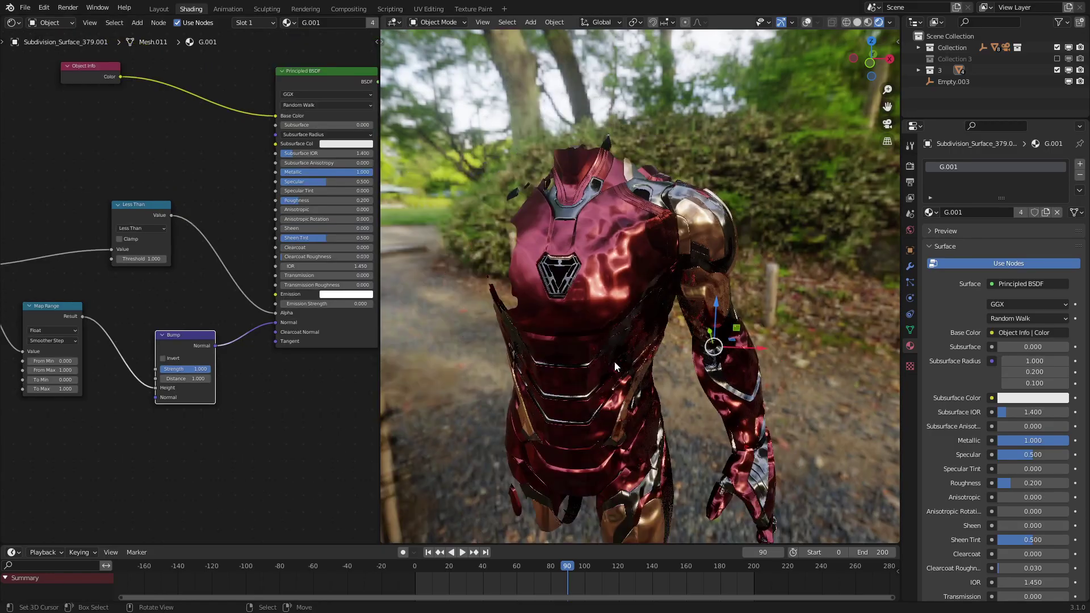
Examine the bump effect on the suit and set the Map Range node's From Min to 0.900.
middle_click_drag(614, 361, 631, 373)
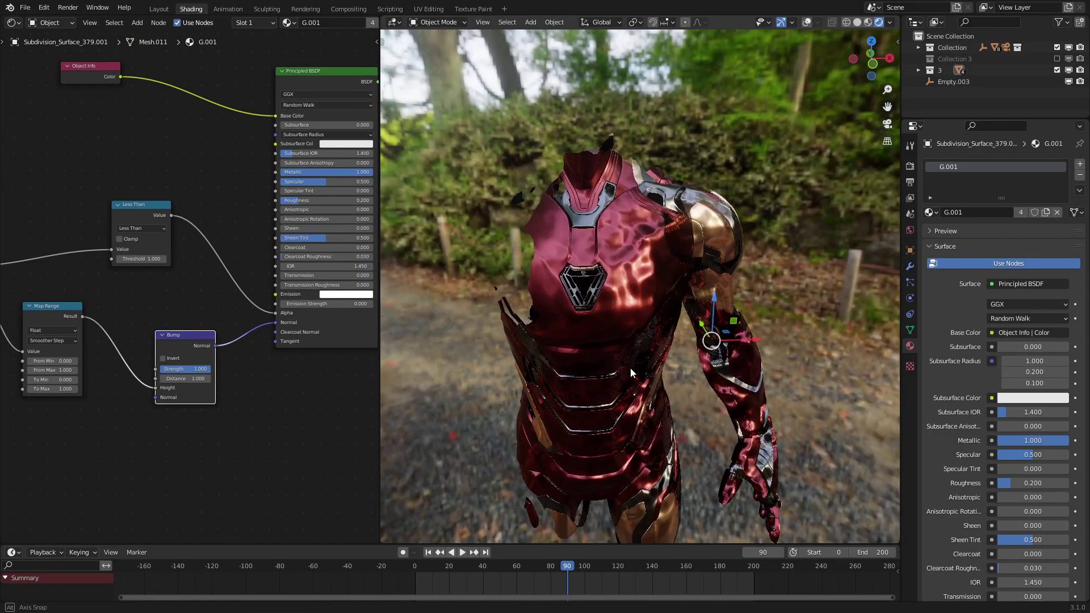
scroll(282, 409, "up", 3)
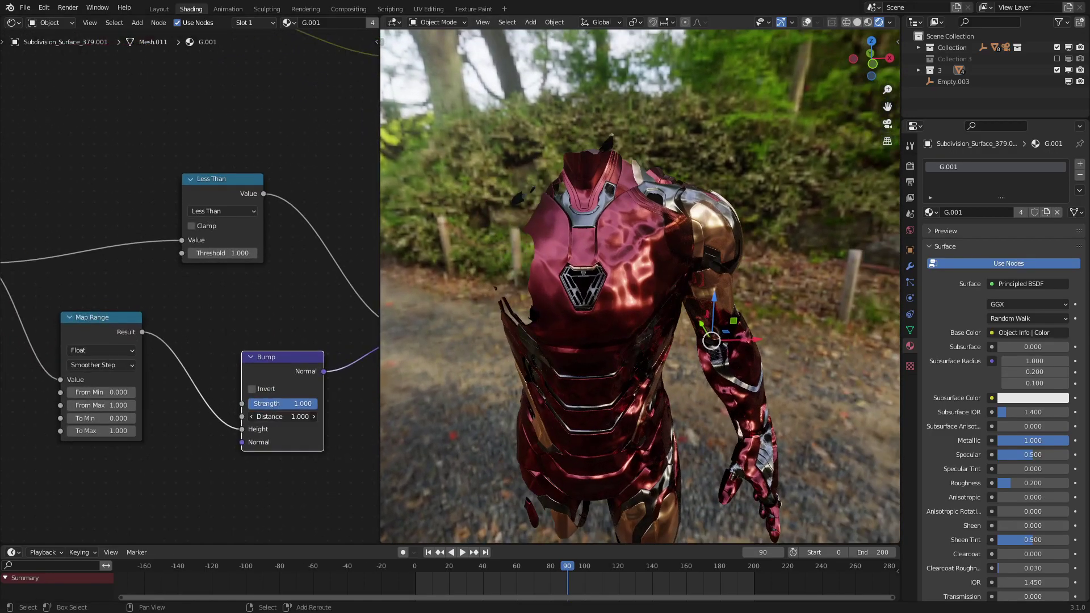
mouse_move(282, 417)
left_mouse_down()
mouse_move(258, 417)
mouse_move(282, 416)
left_mouse_up()
scroll(696, 370, "down", 3)
middle_click_drag(696, 370, 705, 351)
scroll(702, 352, "up", 1)
middle_click_drag(112, 384, 188, 370)
scroll(697, 319, "up", 2)
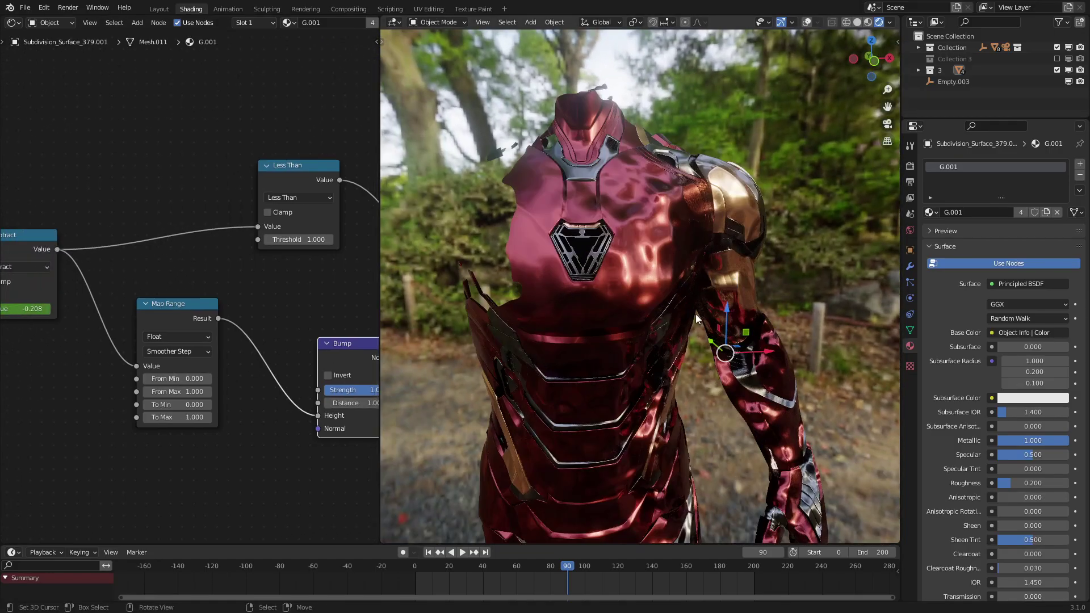
scroll(697, 319, "down", 2)
middle_click_drag(697, 319, 686, 324)
scroll(635, 339, "up", 2)
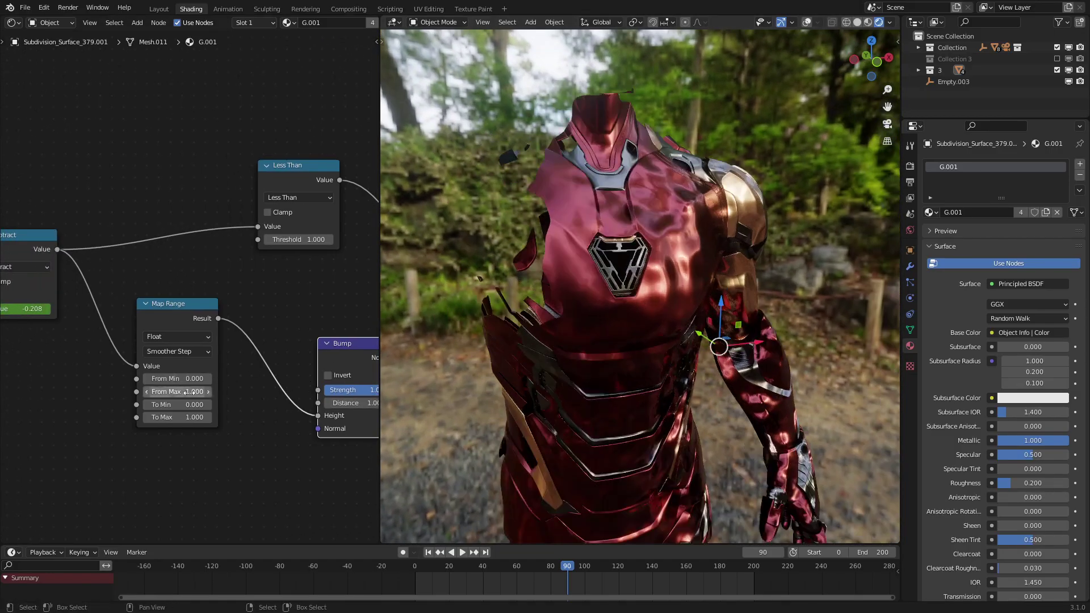
left_click_drag(187, 380, 278, 380)
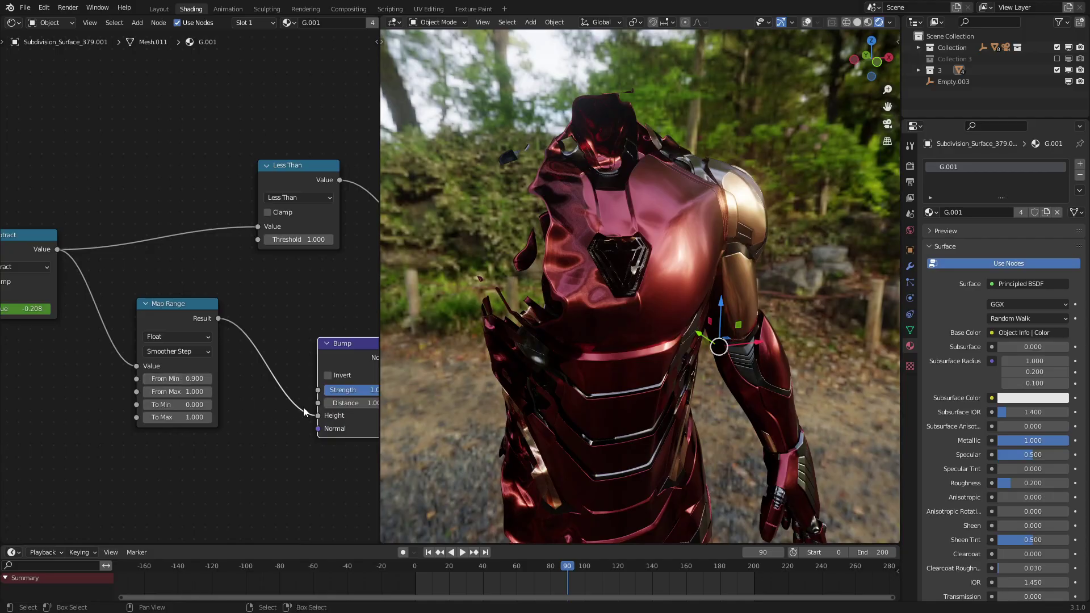
Set the Bump node's Distance to -0.100.
middle_click_drag(303, 407, 180, 419)
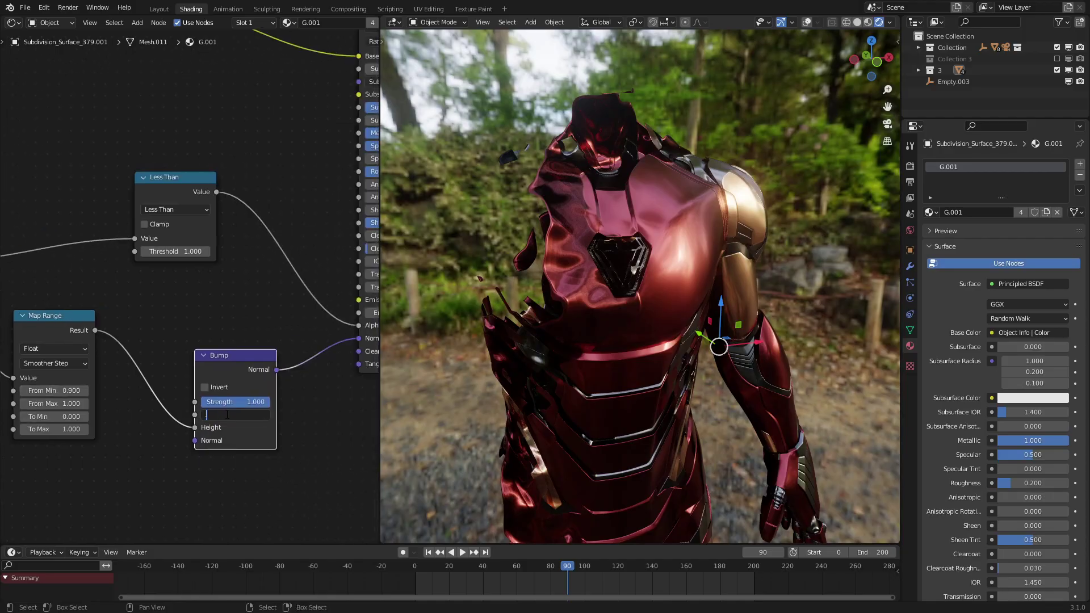
key("Return")
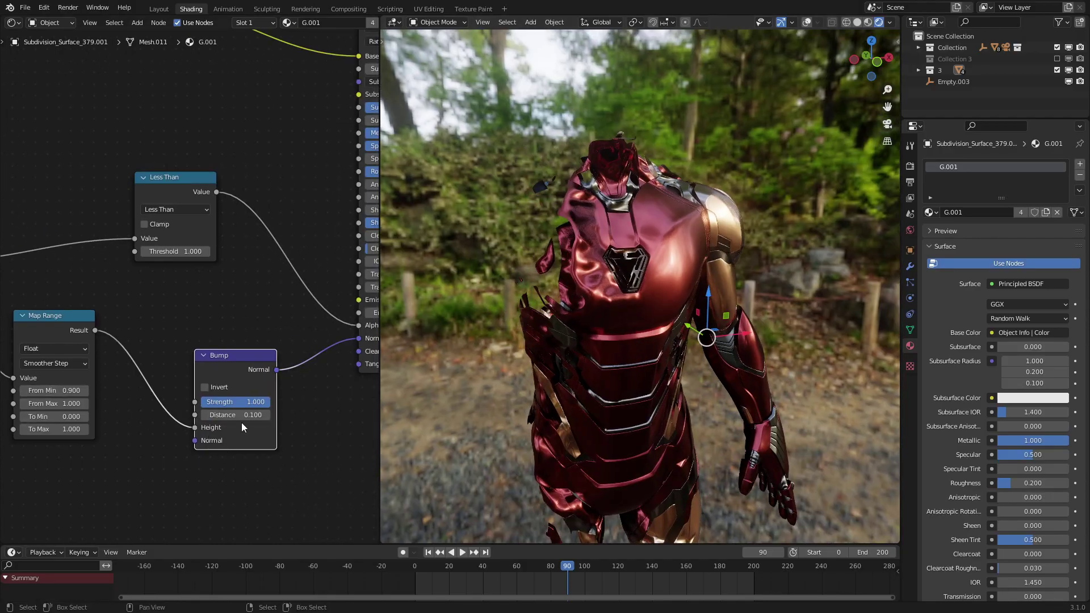
key("minus")
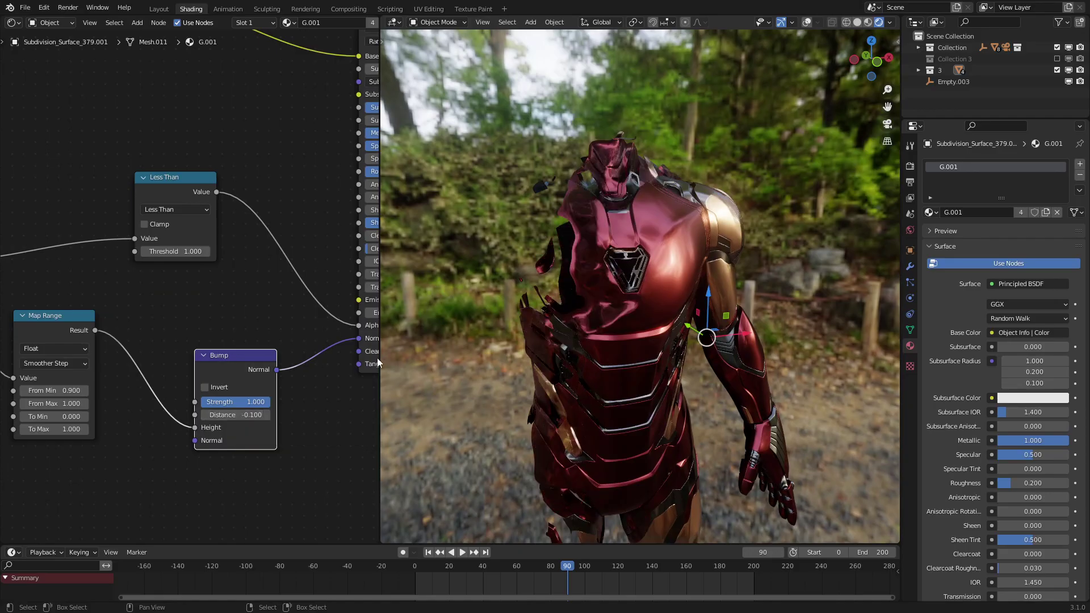
Play the reveal animation, restart it from earlier frames and stop it partway to check the inverted bump along the edge.
key("space")
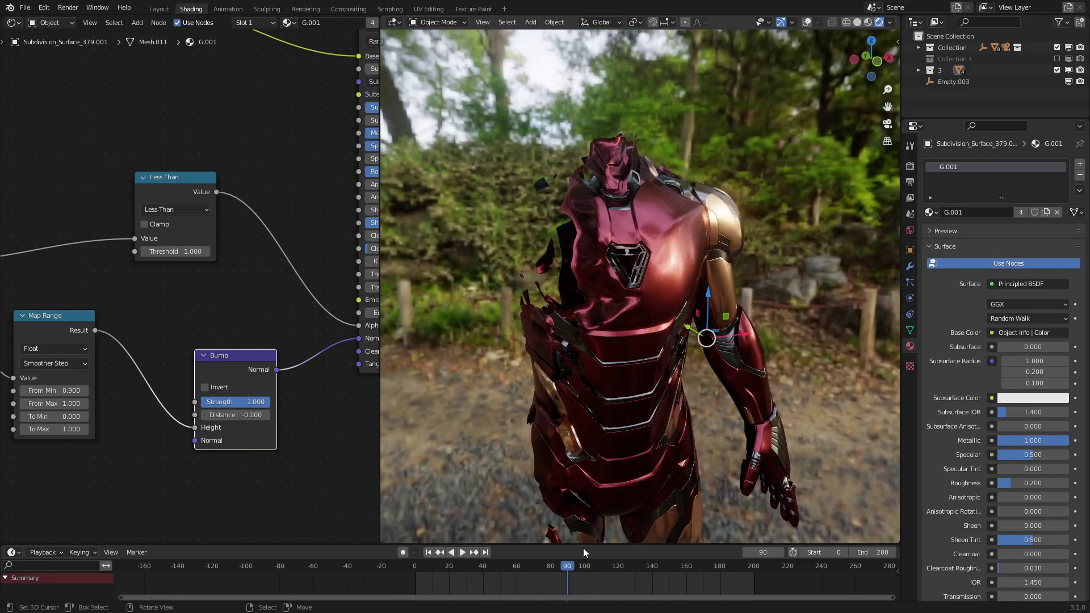
left_click(485, 575)
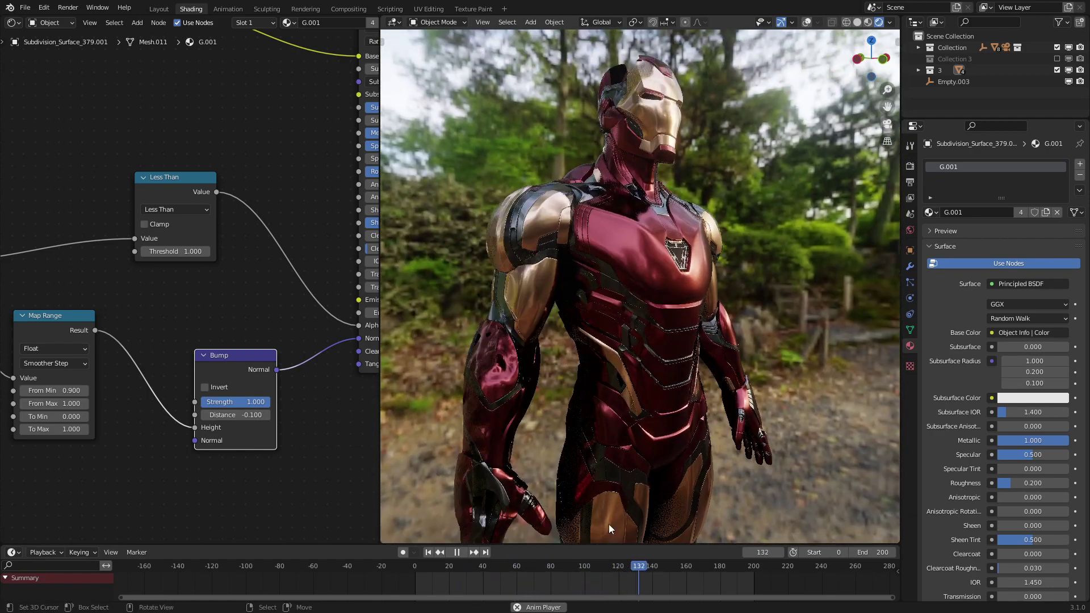
left_click(492, 580)
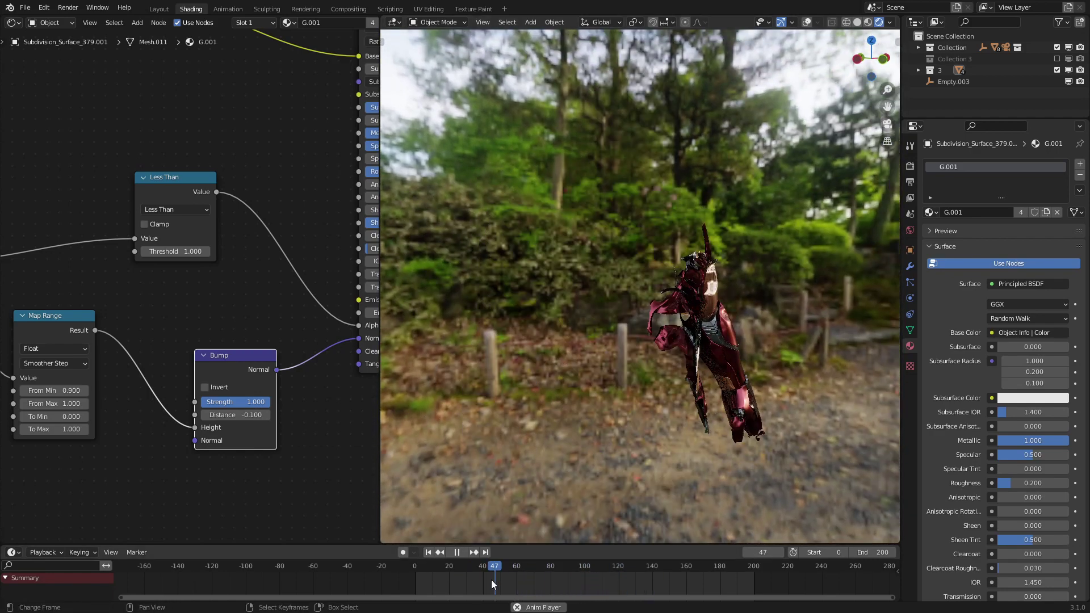
key("space")
scroll(608, 284, "up", 2)
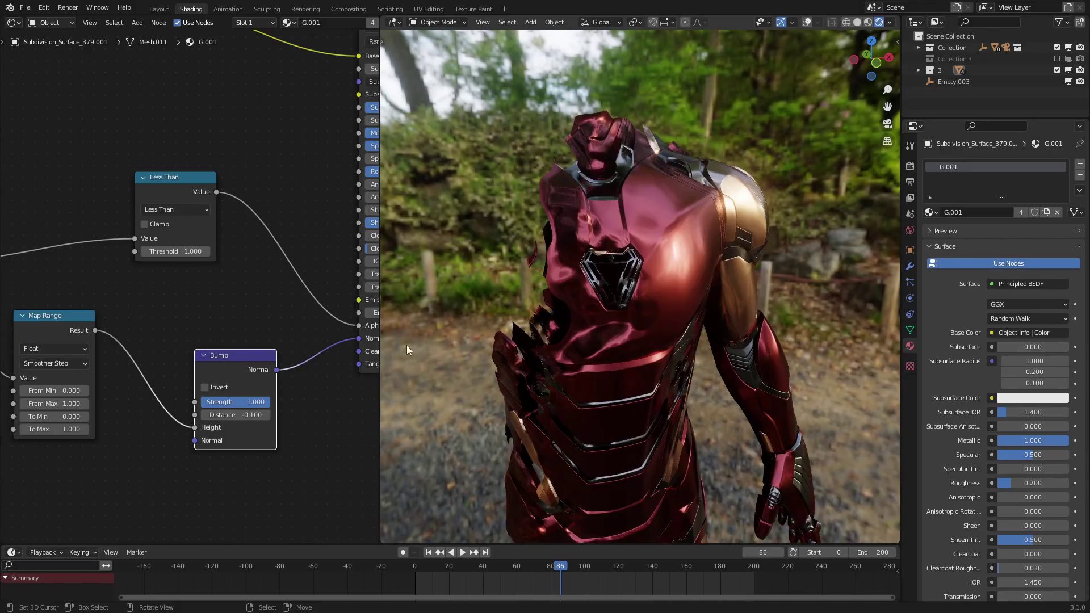
Reduce the Bump node's Strength to 0.508 and replay part of the reveal animation to check the softer edge.
left_click_drag(260, 404, 227, 405)
scroll(603, 324, "down", 3)
key("space")
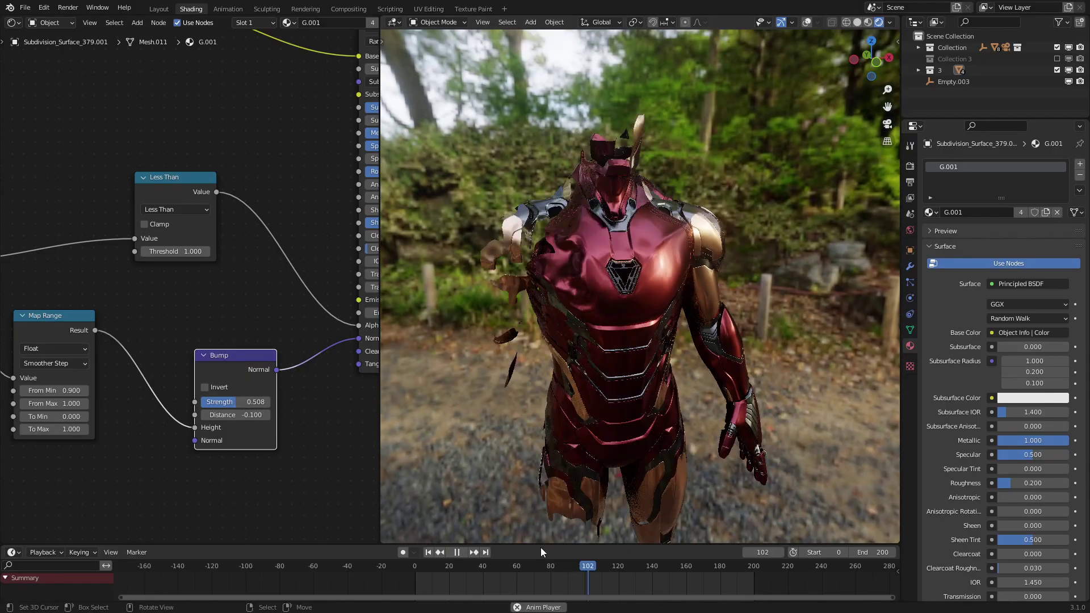
left_click(478, 584)
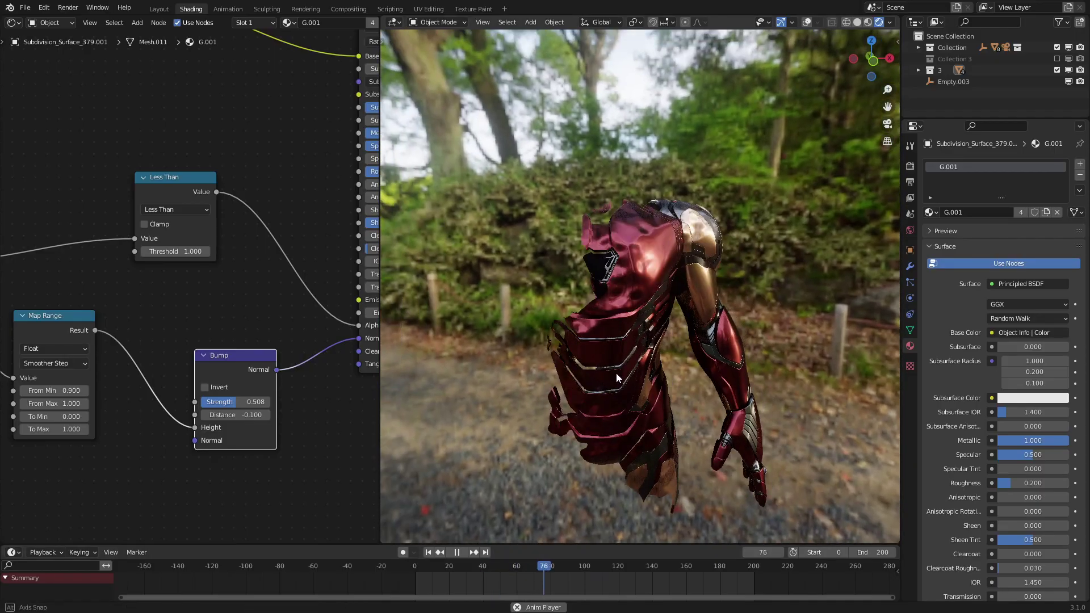
key("space")
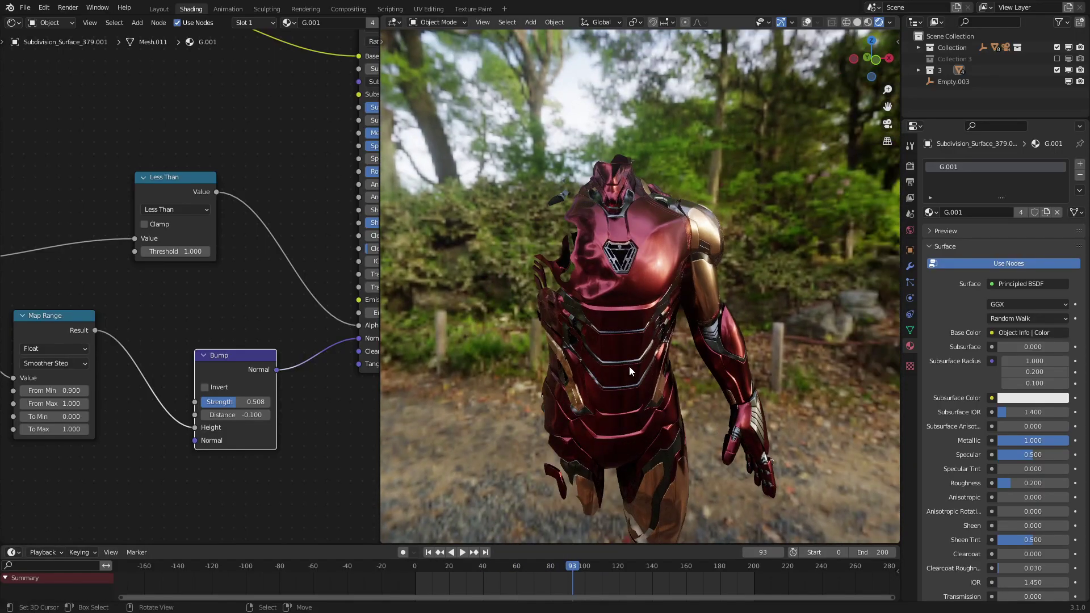
Add a 1D Noise Texture node below the Map Range node and drive its W input with the Subtract node's output.
scroll(135, 394, "down", 5)
middle_click_drag(135, 394, 284, 352)
scroll(240, 364, "up", 4)
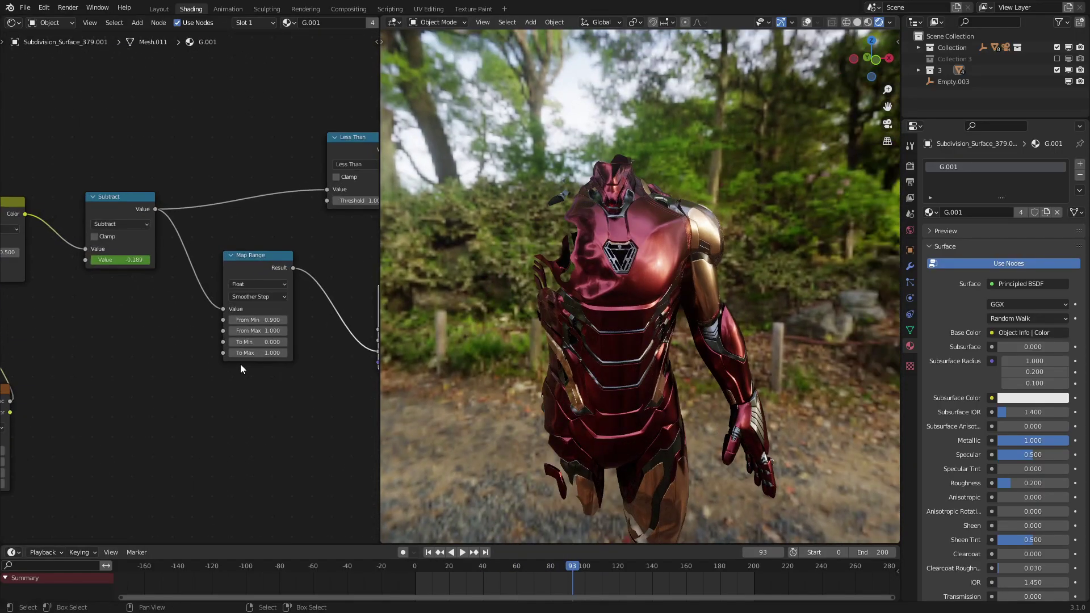
key("q")
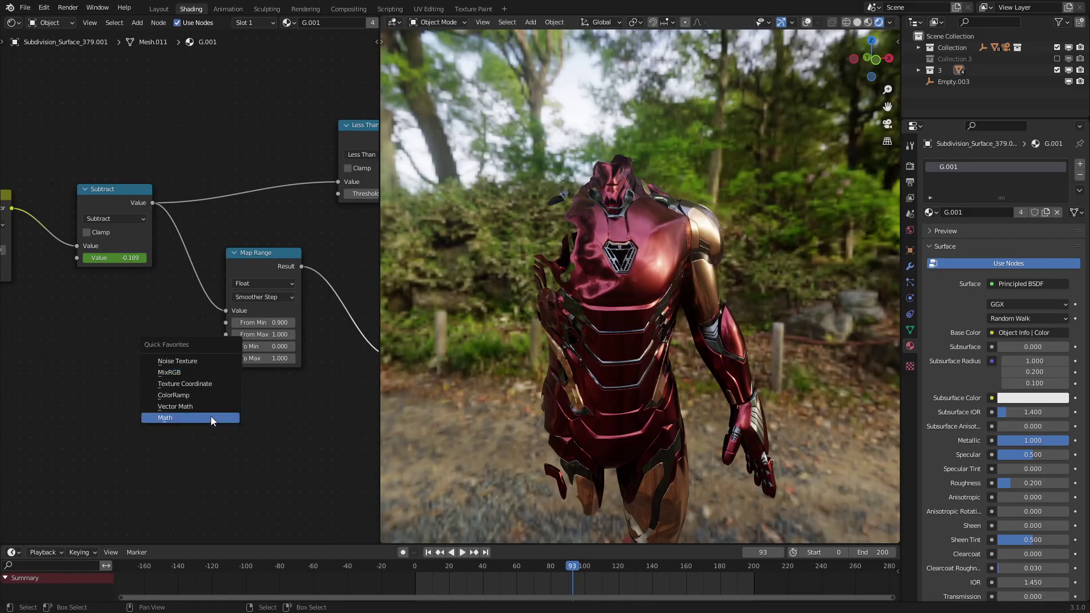
left_click(176, 361)
left_click(223, 444)
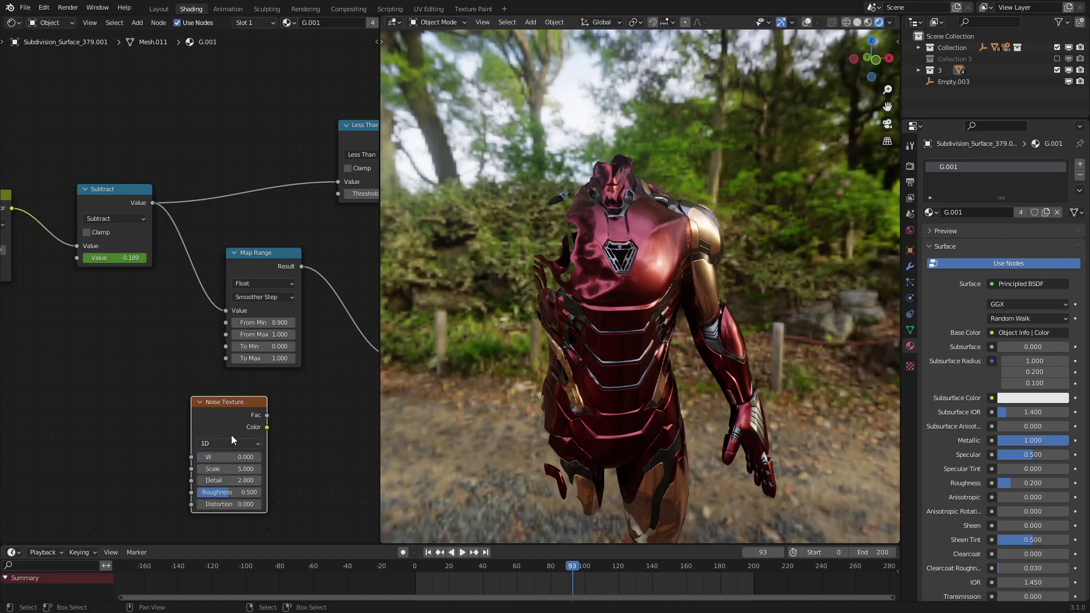
middle_click_drag(232, 422, 211, 375)
left_click_drag(131, 156, 170, 410)
left_click_drag(211, 371, 196, 387)
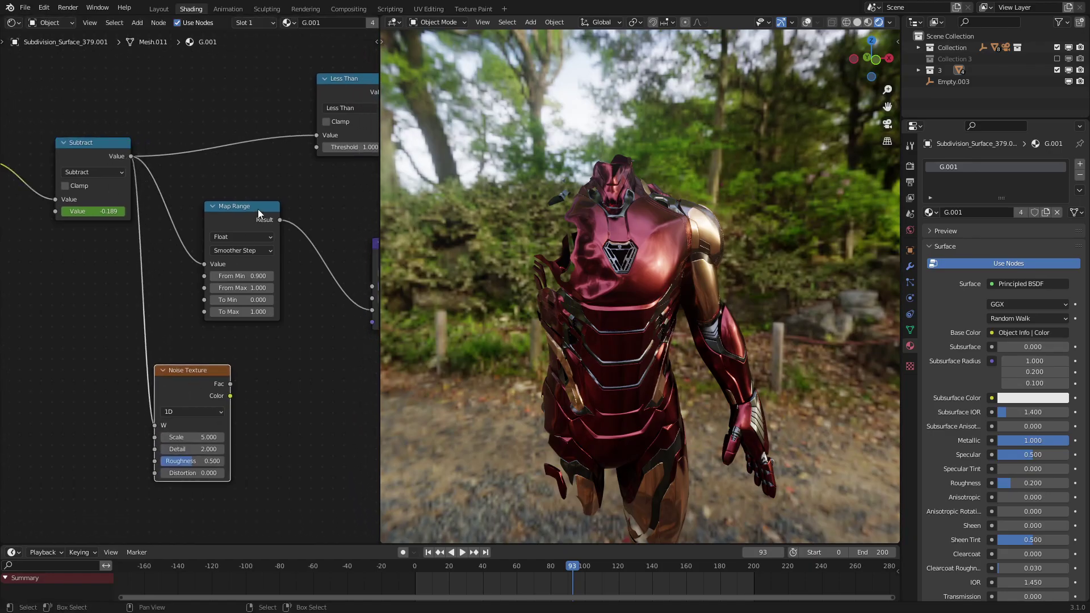
Add a Multiply math node that combines the Map Range Result with the new Noise Texture's Fac.
left_click_drag(258, 213, 233, 218)
middle_click_drag(232, 218, 138, 251)
key("q")
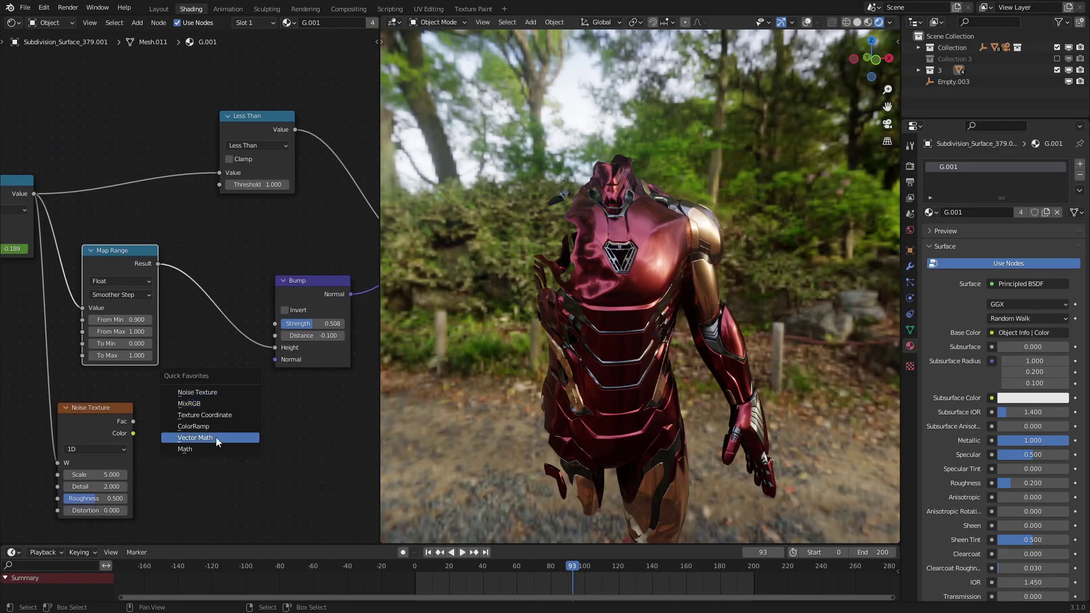
left_click(214, 448)
left_click(206, 396)
left_click(206, 396)
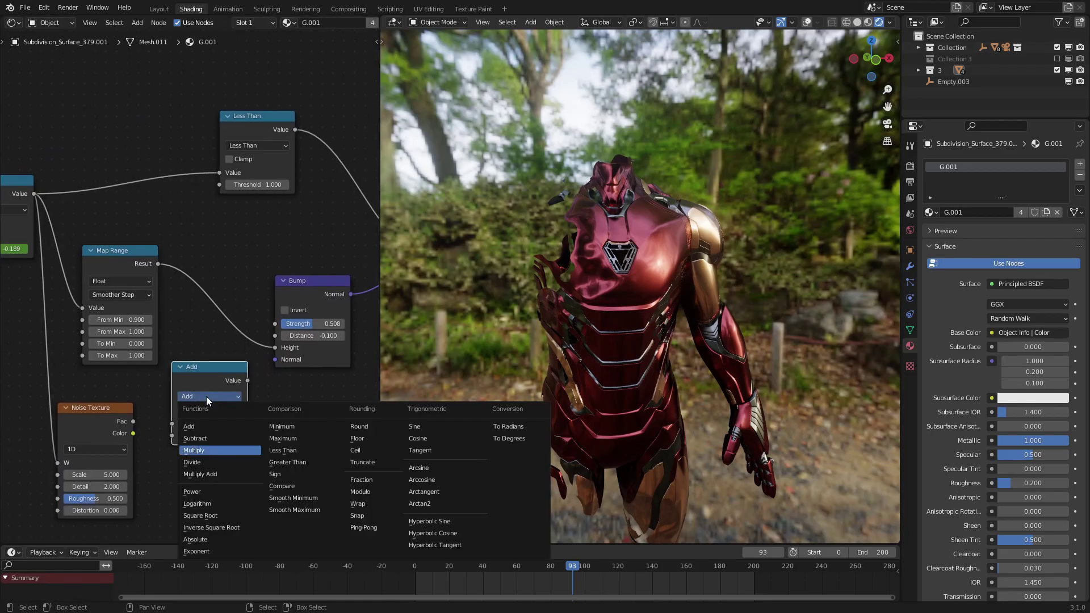
left_click(194, 450)
left_click_drag(157, 264, 178, 435)
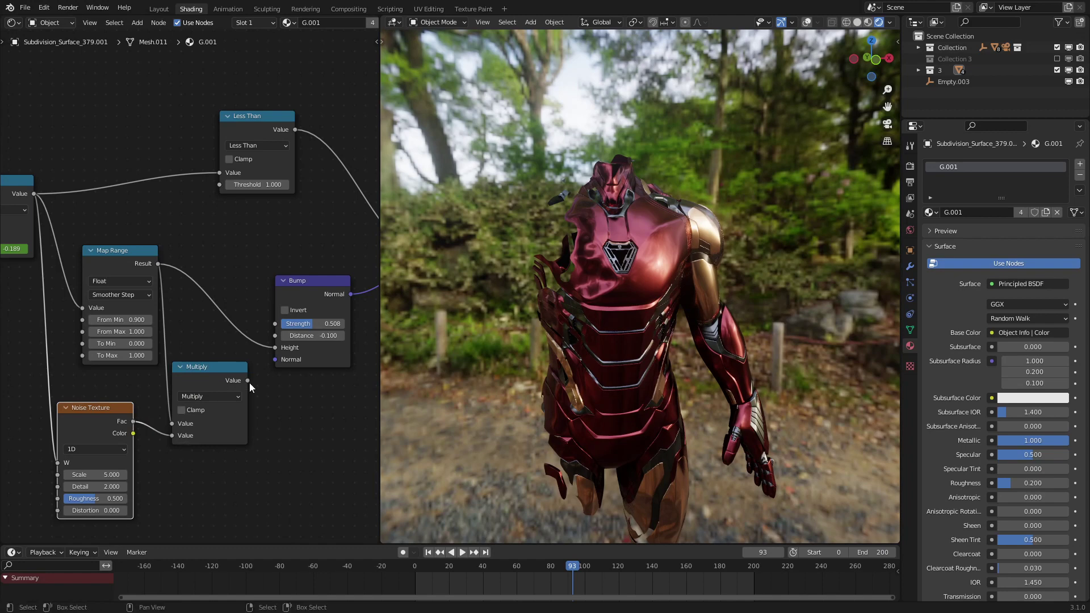
Preview the Multiply output on the suit with the Noise Texture's Scale set to 21.300, and play the animation to check the pattern.
left_click(216, 379, "ctrl+shift")
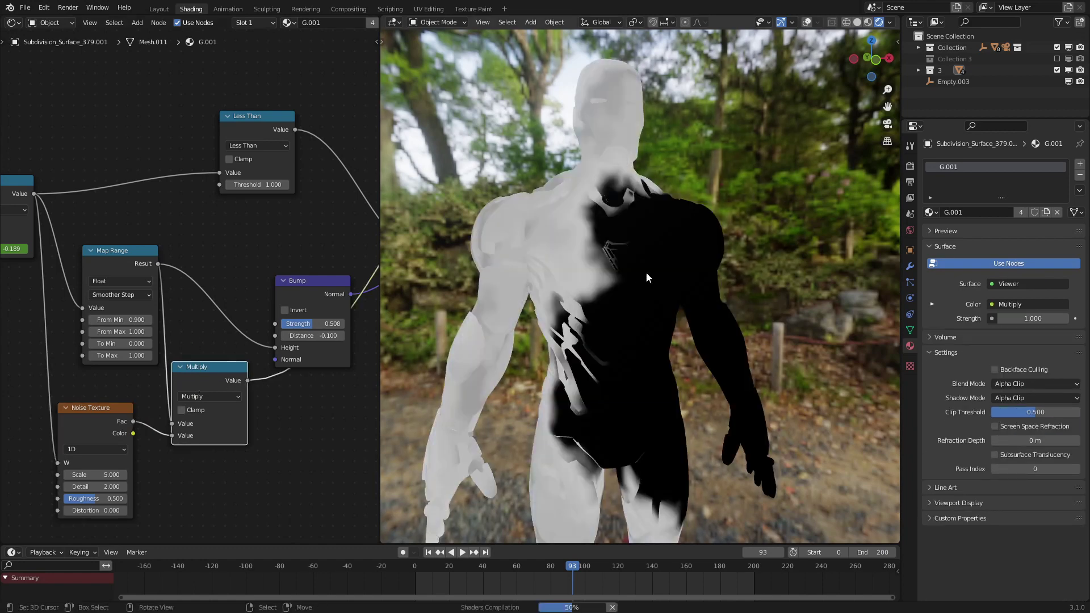
left_click_drag(108, 474, 170, 474)
left_click_drag(595, 601, 423, 568)
key("space")
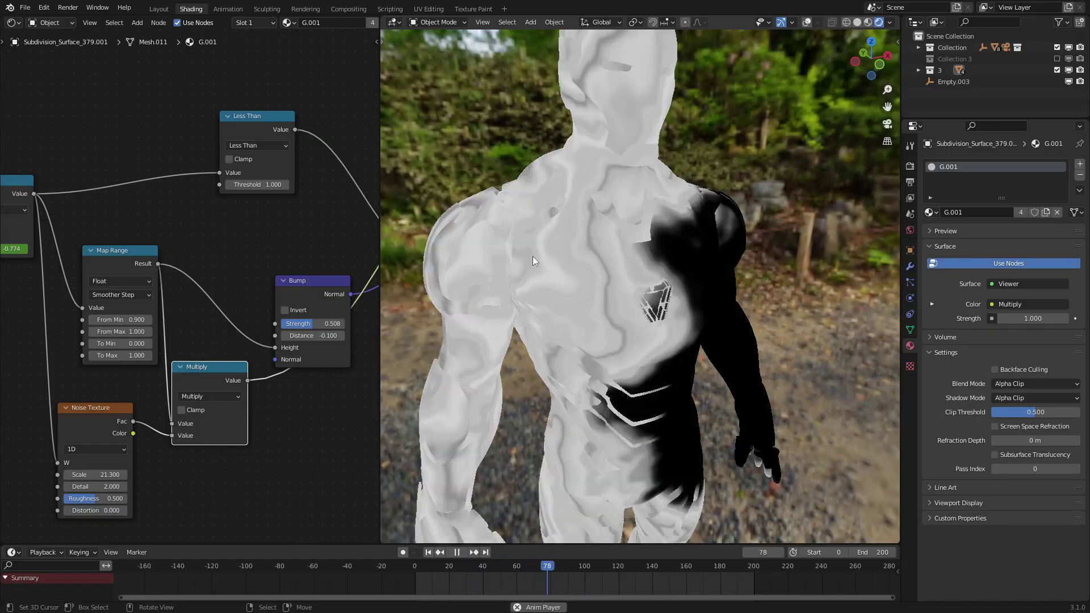
key("space")
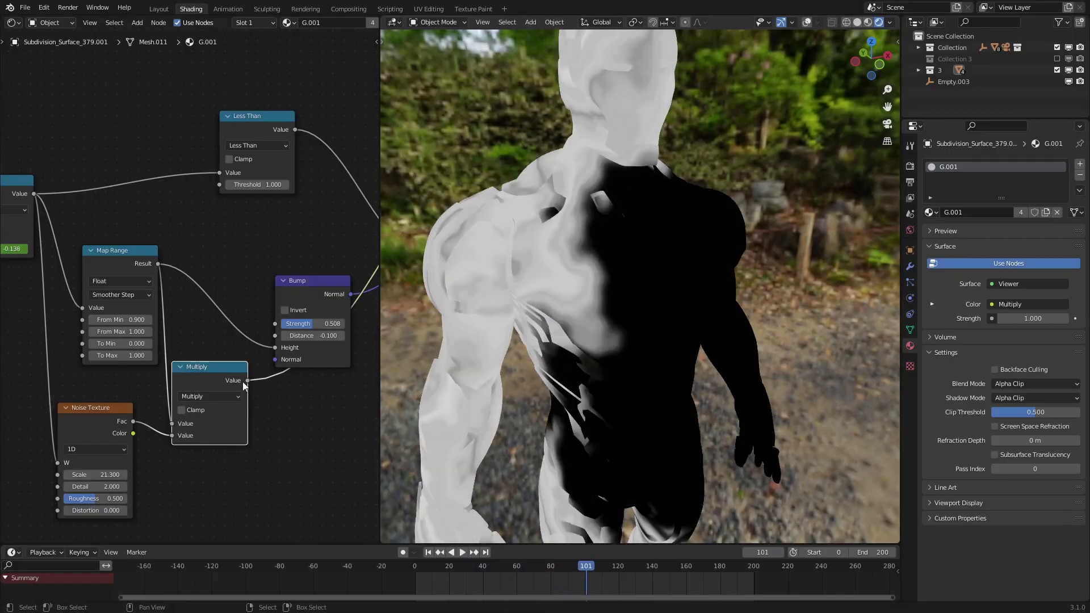
Connect the Multiply node's output to the Bump node's Height and enable Clamp on the Multiply node.
left_click_drag(248, 380, 277, 345)
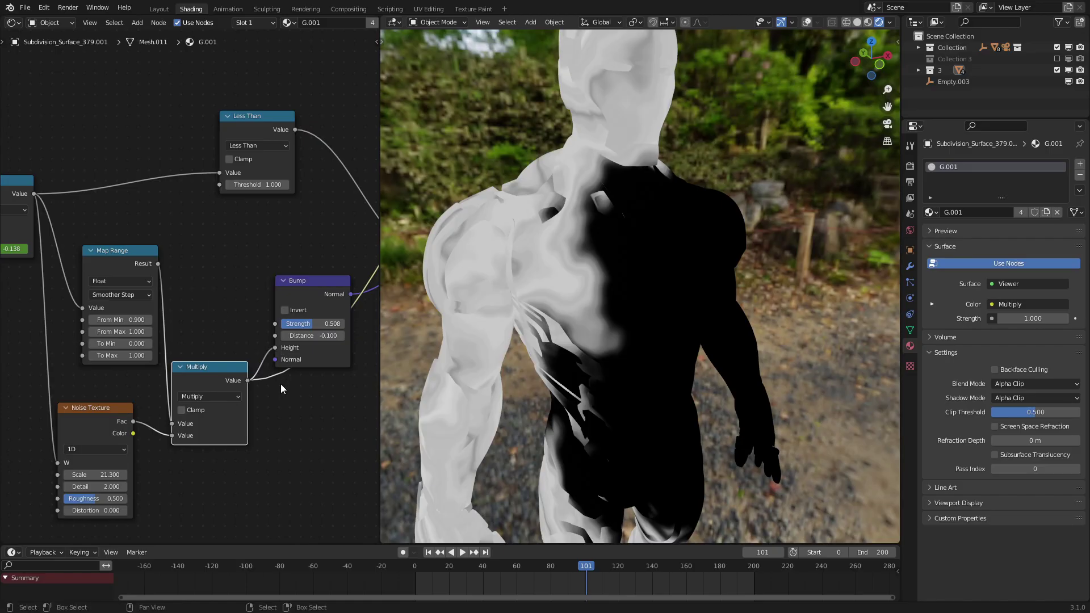
left_click(185, 414)
Collapse the Multiply node and place it between the Map Range and Bump nodes.
scroll(277, 300, "down", 3)
scroll(166, 401, "up", 2)
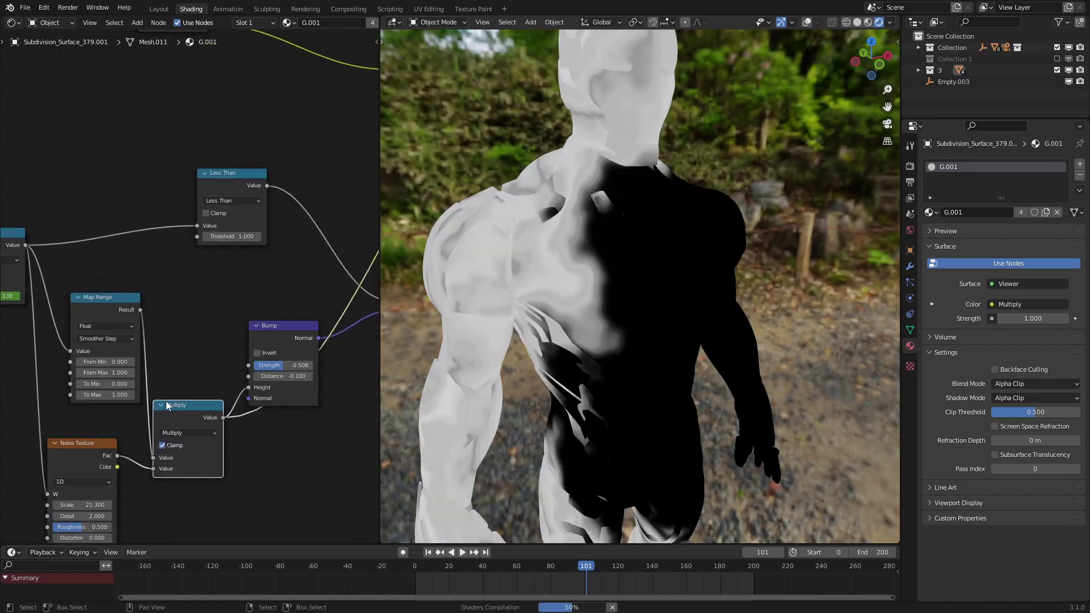
left_click(163, 405)
left_click_drag(162, 407, 169, 370)
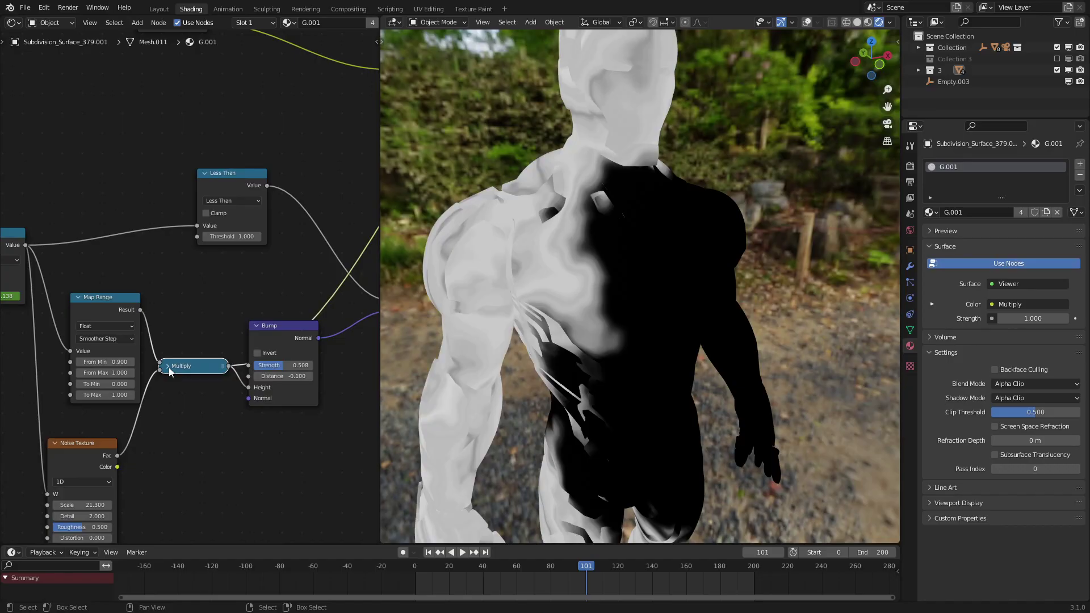
Switch the material preview back from the Multiply node to the Principled BSDF.
scroll(306, 269, "down", 4)
middle_click_drag(310, 267, 179, 368)
left_click(298, 192, "ctrl+shift")
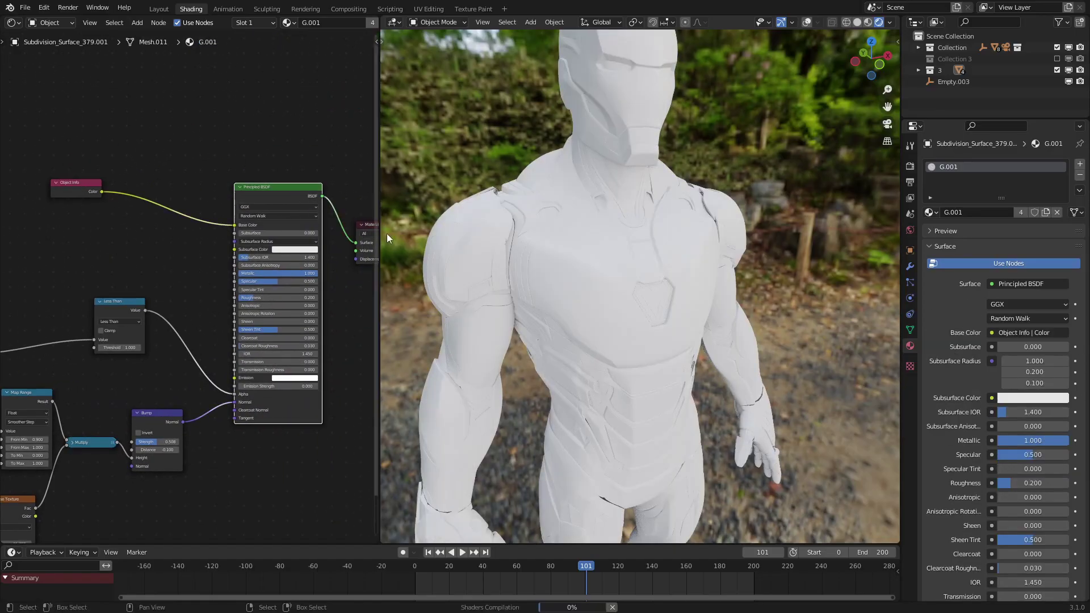
Replay the reveal animation from near frame 0 and examine the rippled bump along the suit's dissolving edge.
scroll(647, 309, "down", 3)
middle_click_drag(647, 309, 640, 297)
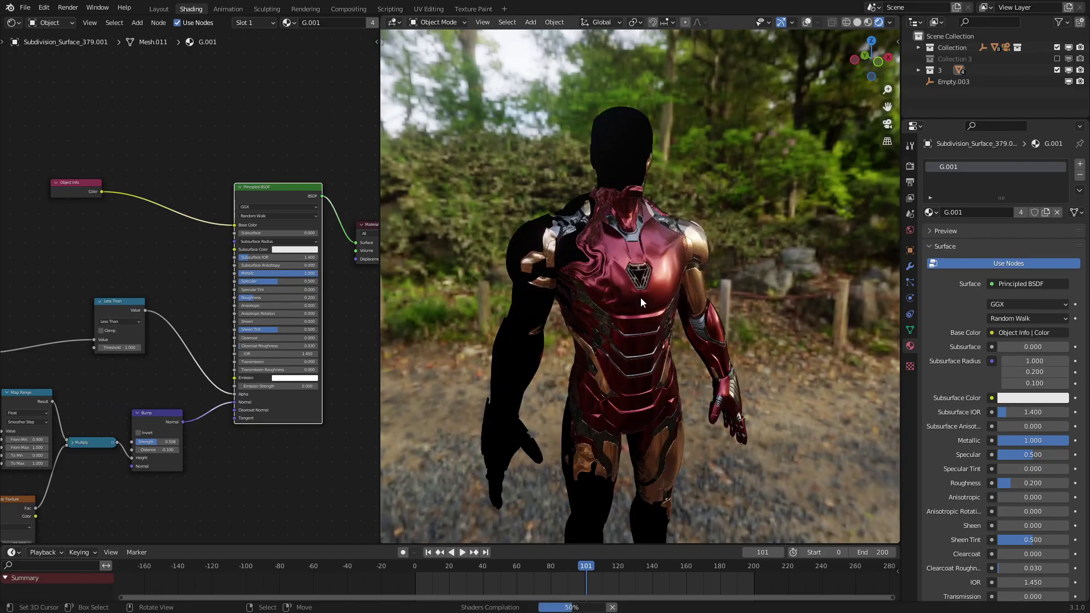
mouse_move(641, 298)
middle_mouse_down()
mouse_move(653, 300)
mouse_move(640, 311)
middle_mouse_up()
key("space")
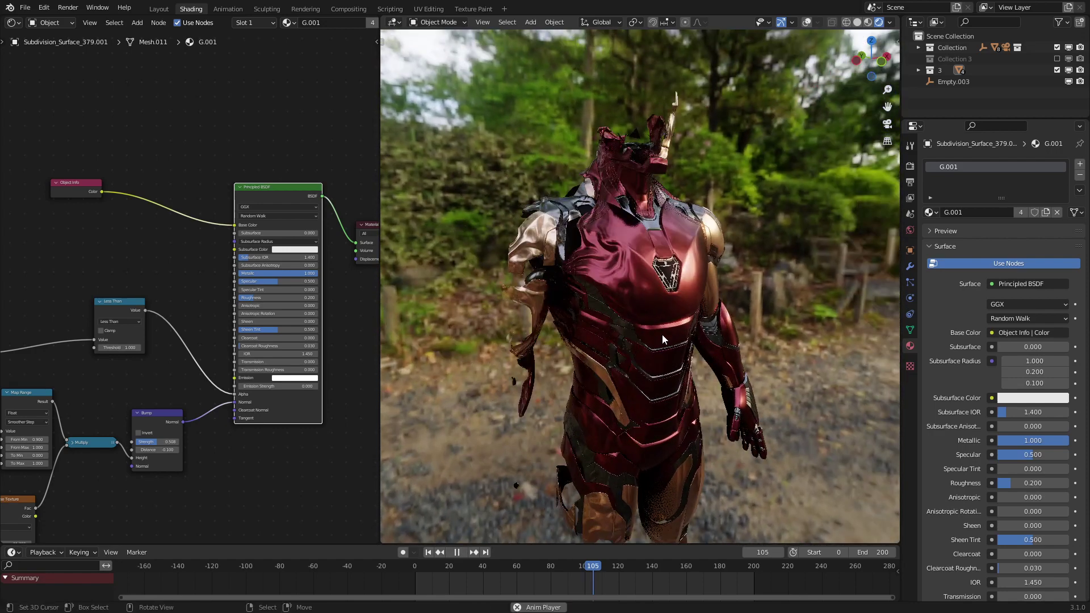
left_click(417, 583)
middle_click_drag(659, 323, 652, 291)
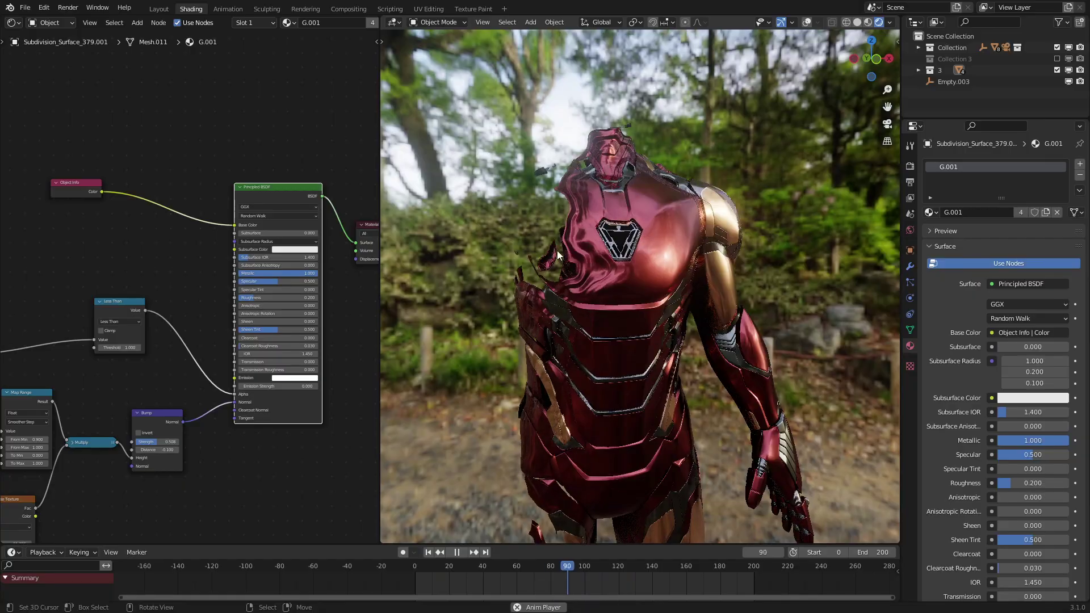
Pause the animation and set the Detail of the 1D Noise Texture feeding the Multiply node to 4.
left_click(549, 569)
key("space")
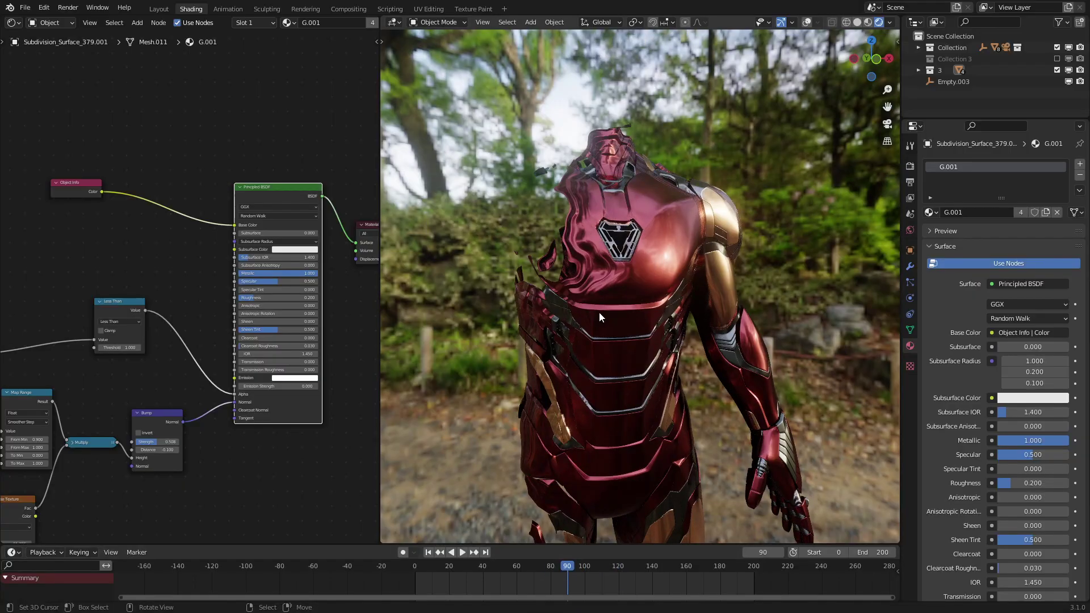
middle_click_drag(599, 311, 615, 318)
middle_click_drag(169, 474, 347, 349)
scroll(199, 507, "up", 2)
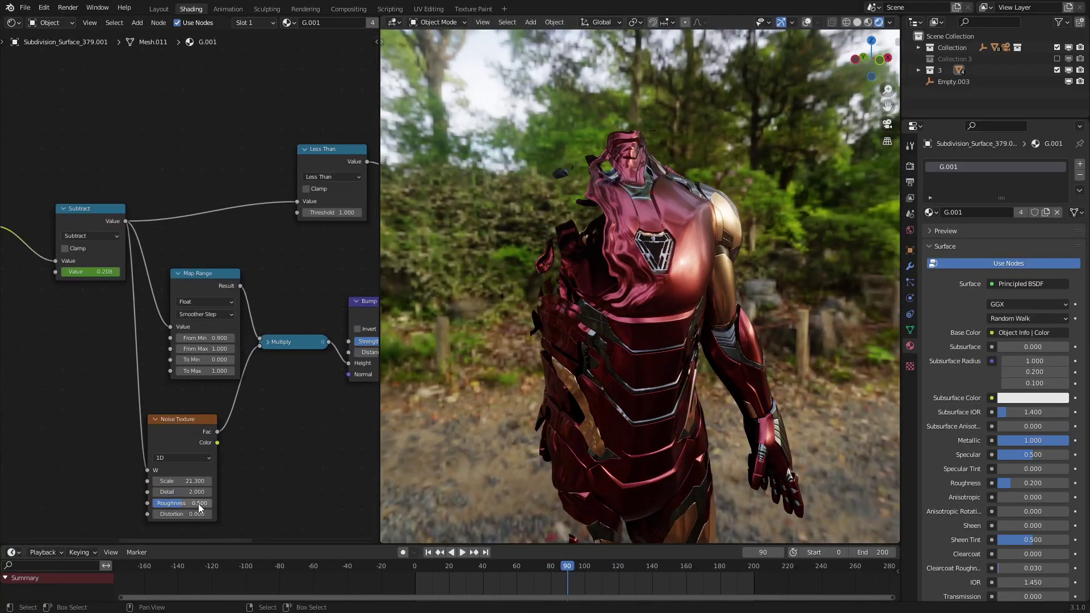
left_click_drag(182, 492, 219, 492, "ctrl")
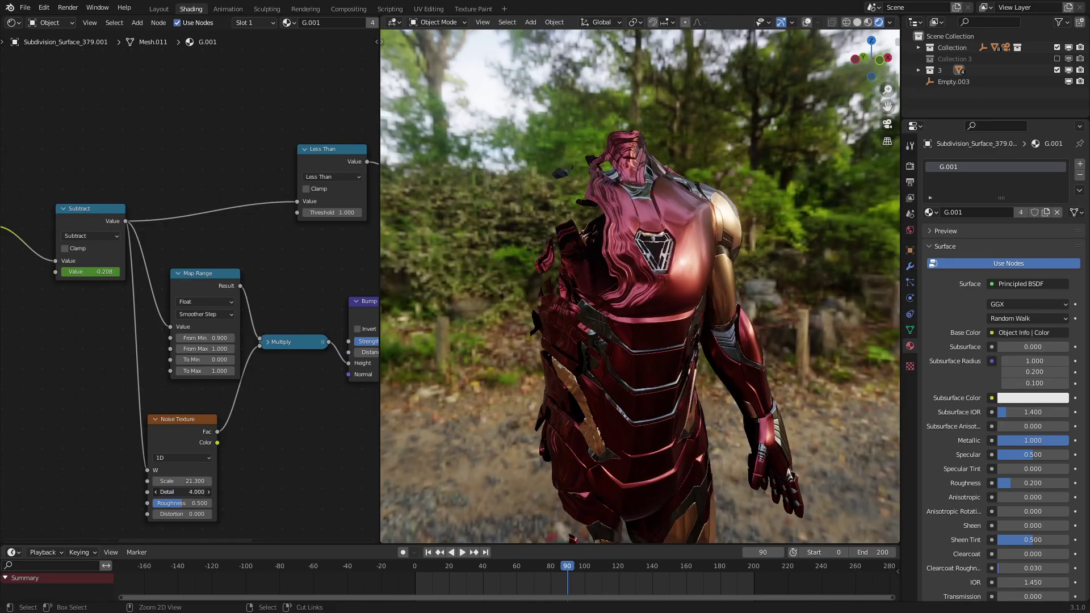
Replay the reveal and examine the finer bump ripples along the chest's dissolving edge up close.
scroll(506, 363, "up", 3)
key("space")
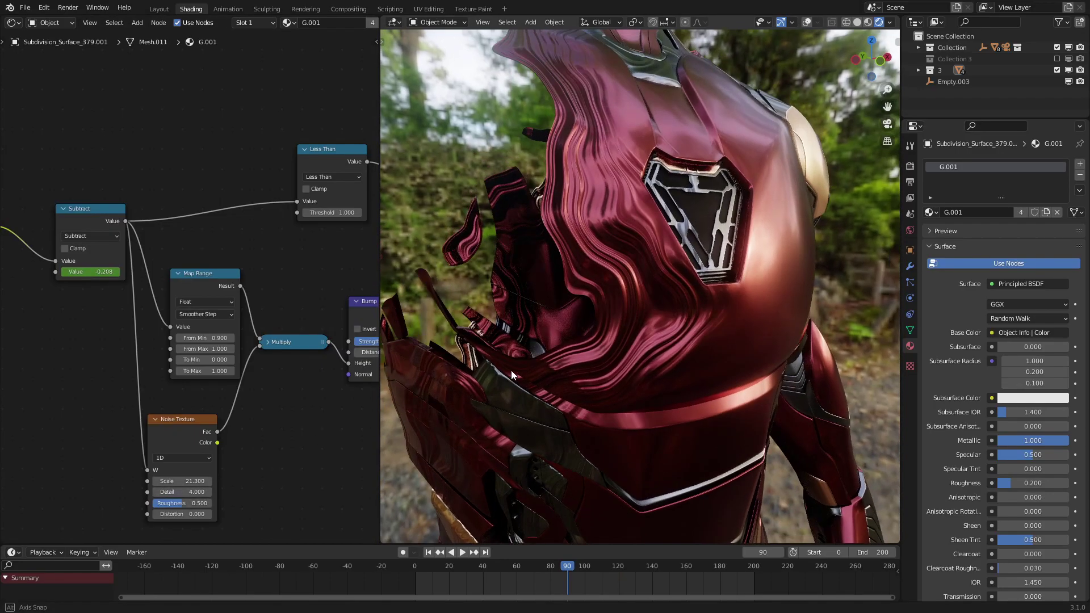
left_click(511, 579)
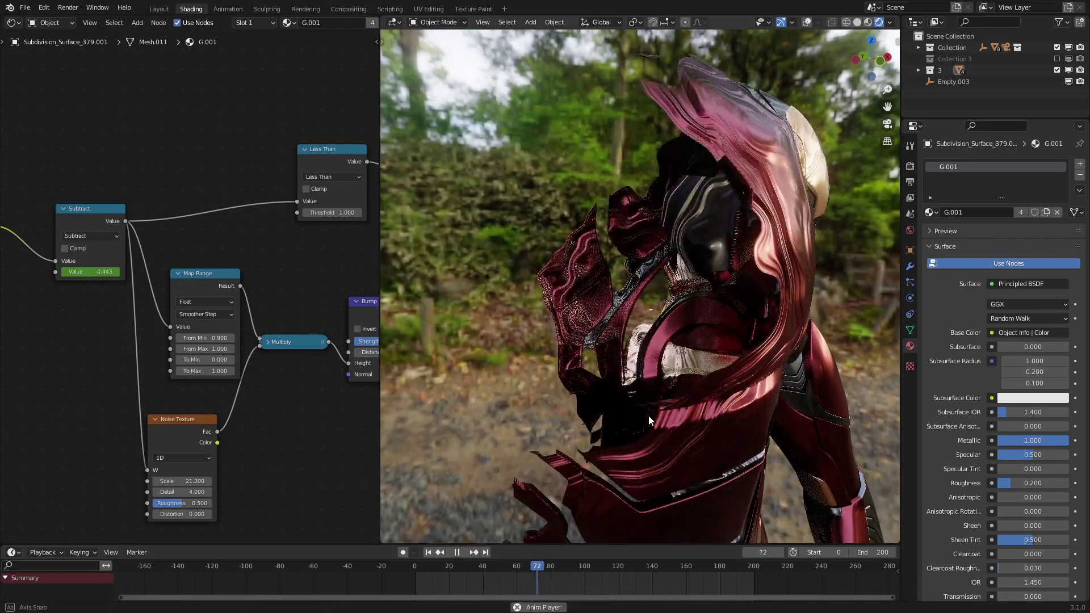
key("space")
mouse_move(649, 416)
middle_mouse_down()
mouse_move(637, 431)
mouse_move(647, 402)
middle_mouse_up()
scroll(637, 426, "down", 7)
key("space")
key("space")
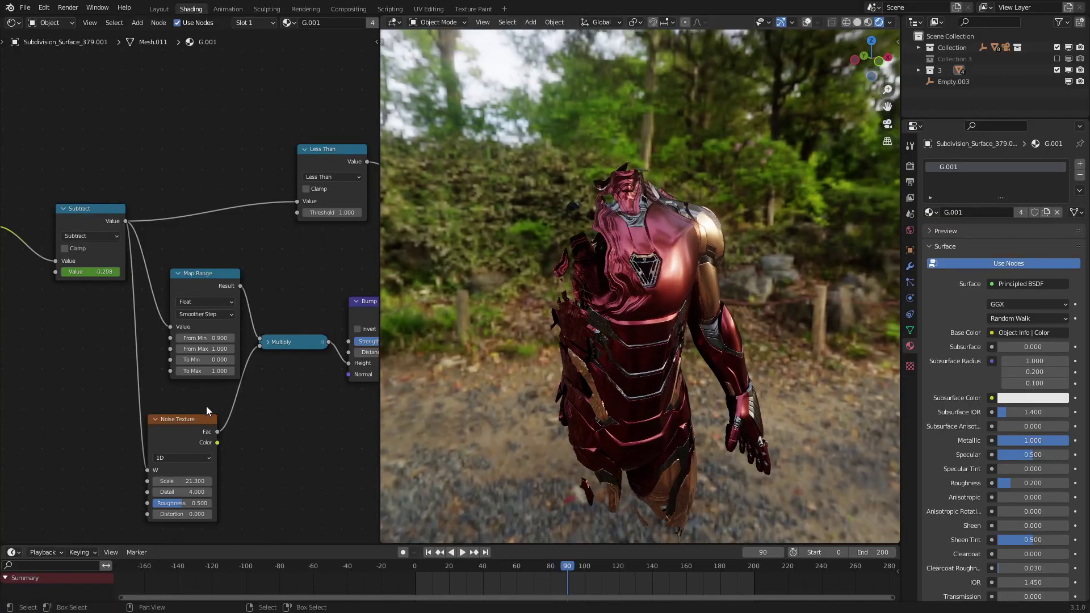
Move the 3D Noise Texture and its Texture Coordinate node together to sit below the Length node's branch.
middle_click_drag(206, 407, 162, 341)
key("c")
left_click(220, 425)
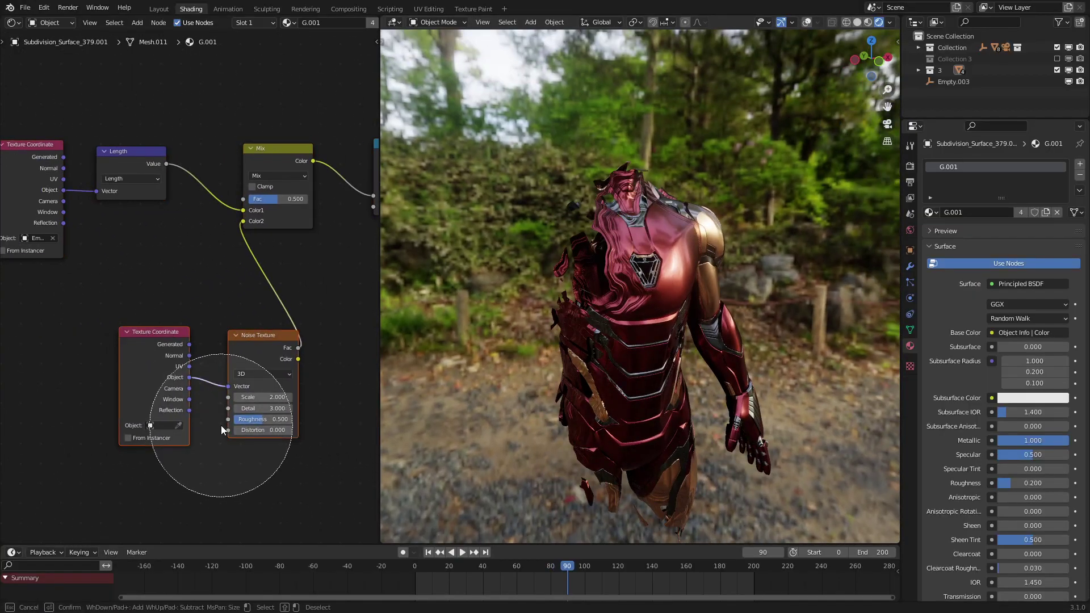
right_click(221, 423)
key("g")
left_click(119, 370)
Try Detail values of 4 and 5 on the 3D Noise Texture feeding the Mix node.
left_click_drag(146, 378, 156, 378, "ctrl")
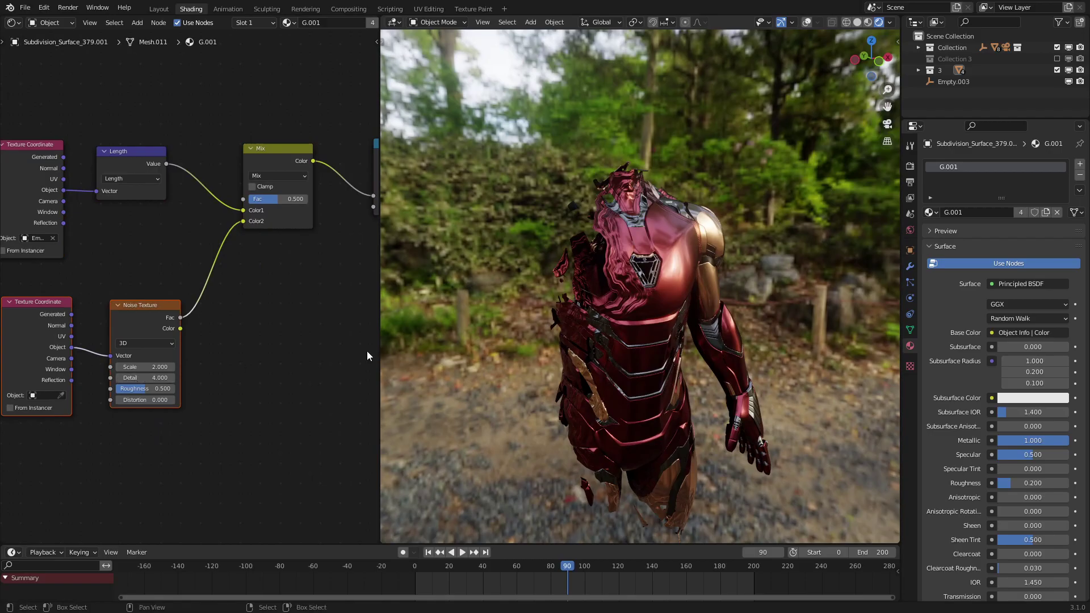
scroll(431, 350, "up", 5)
left_click(171, 377)
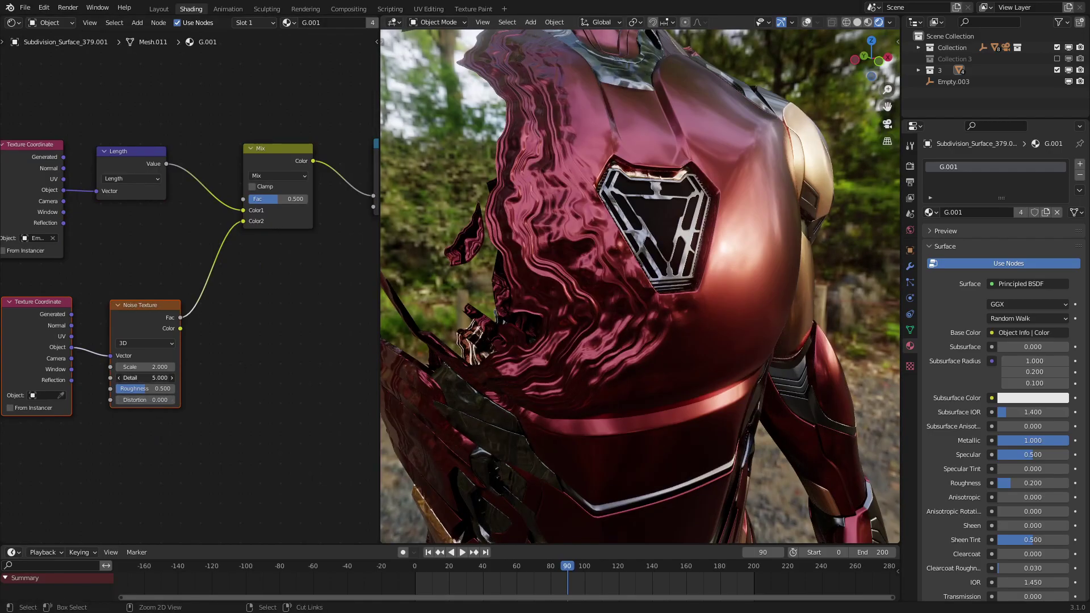
left_click(172, 378)
Replay the reveal animation and examine the suit's noisy edge from close up and farther away.
key("space")
scroll(545, 379, "down", 5)
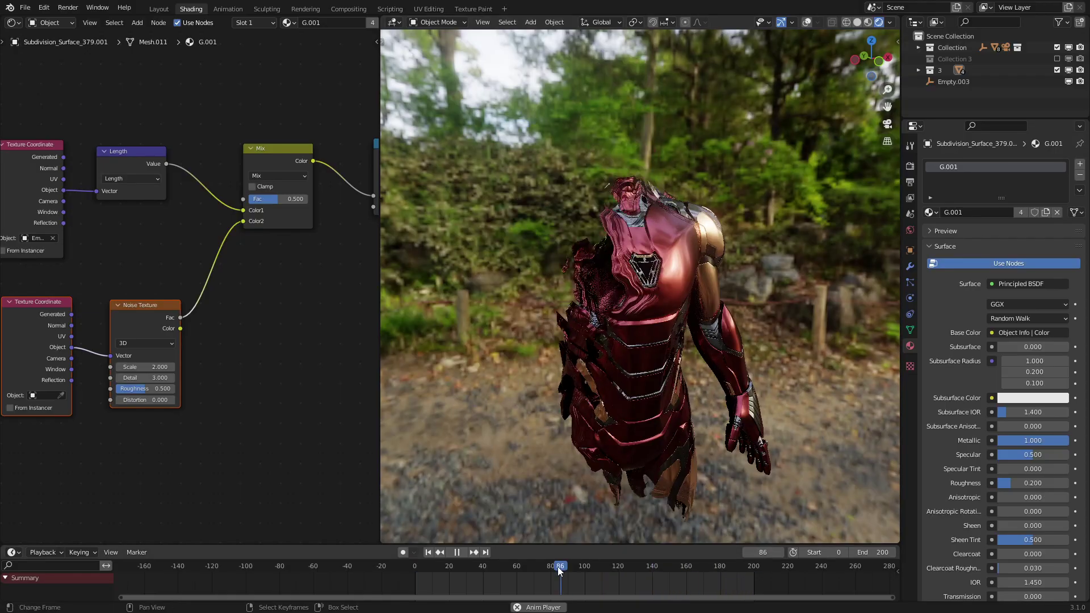
key("space")
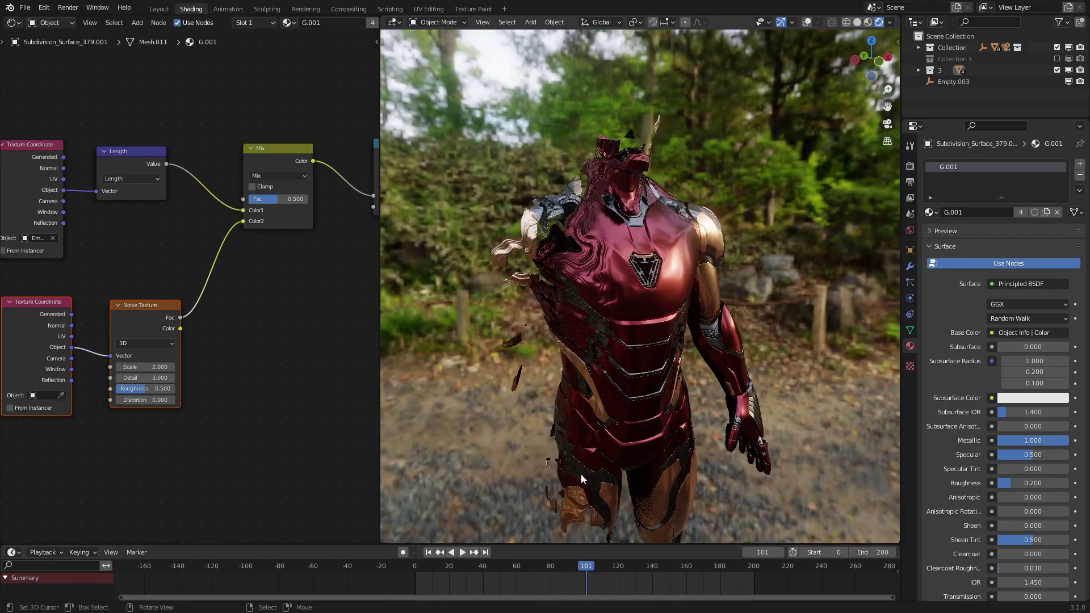
scroll(631, 400, "up", 2)
key("space")
scroll(657, 389, "down", 3)
middle_click_drag(663, 386, 643, 380)
key("space")
scroll(645, 381, "up", 1)
left_click(472, 587)
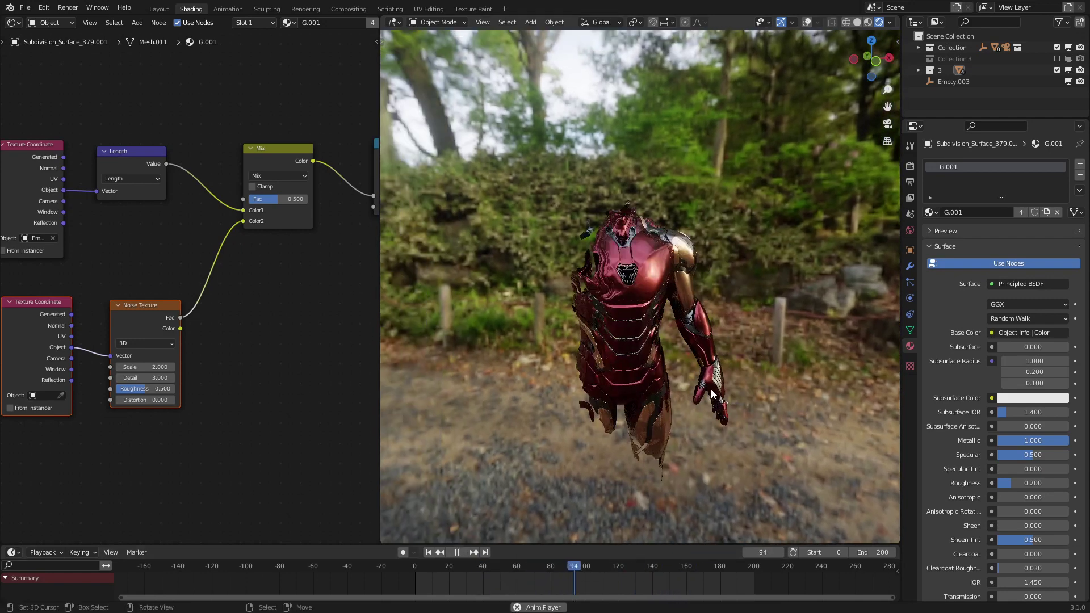
key("space")
Add a Frame, parent the lower Texture Coordinate and 3D Noise Texture nodes to it, and move it below the main chain.
scroll(216, 314, "down", 4)
key("shift+a")
mouse_move(194, 346)
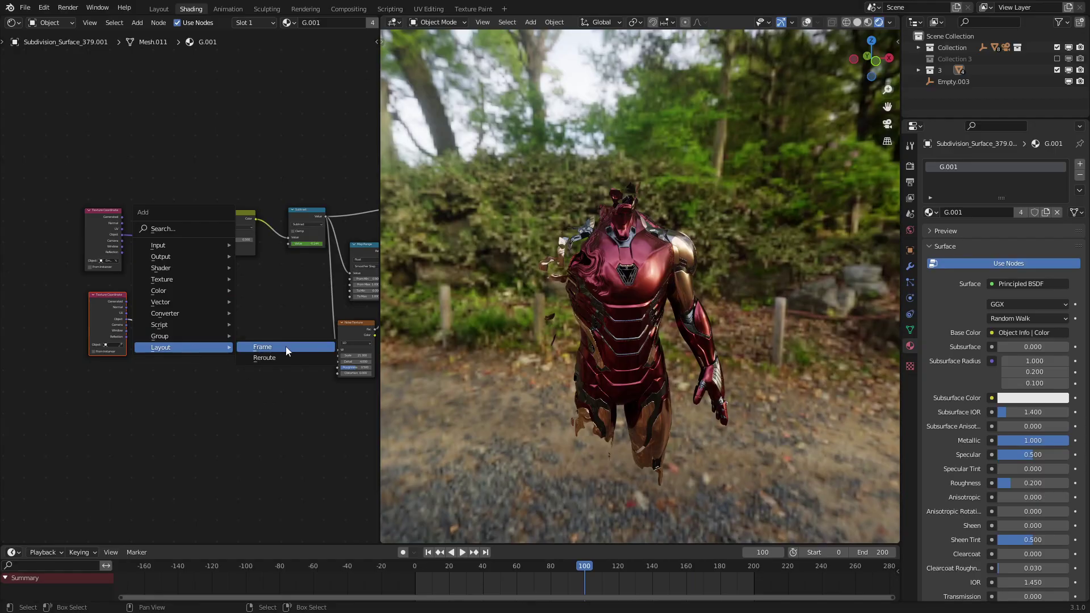
left_click(285, 346)
left_click(175, 416)
left_click(146, 339)
key("c")
left_click(143, 341)
key("Escape")
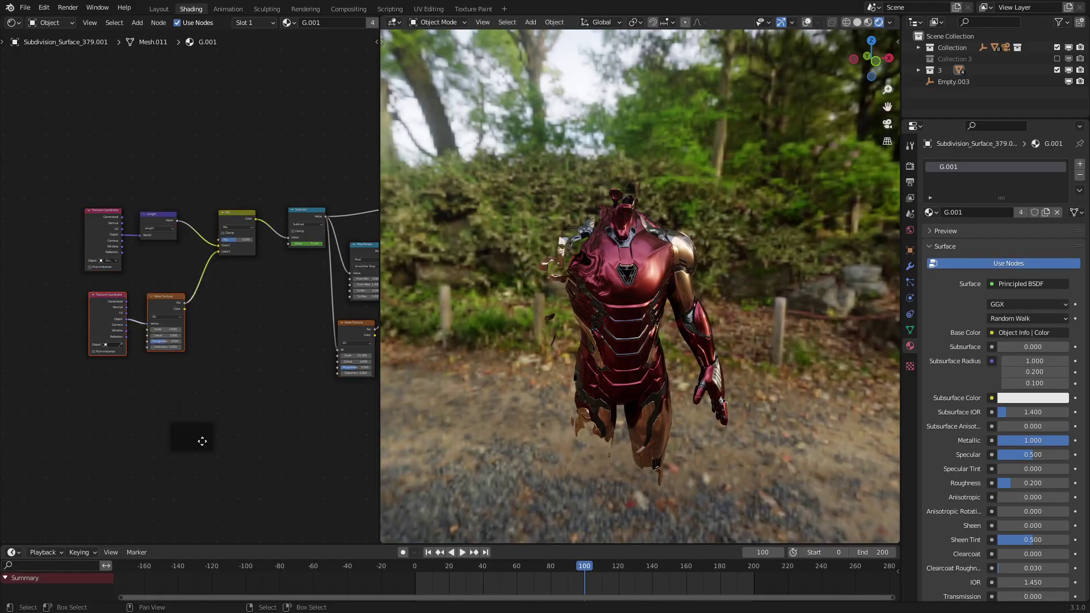
key("ctrl+p")
left_click_drag(182, 359, 168, 385)
Duplicate the frame and parent the upper Texture Coordinate, Length, Mix and Subtract nodes to the copy.
middle_click_drag(222, 367, 224, 455, "shift")
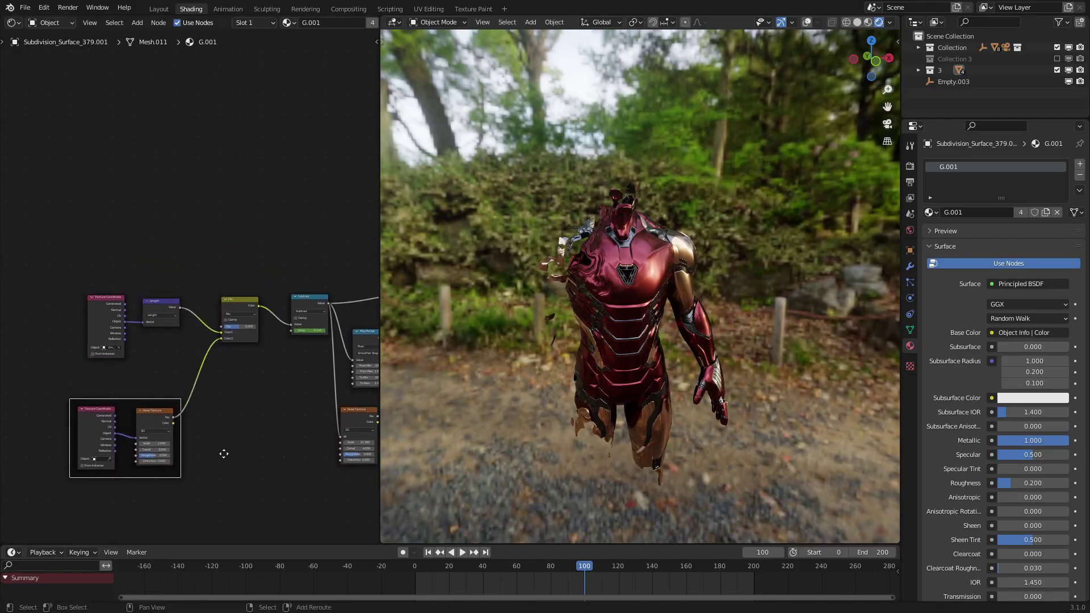
key("shift+d")
left_click(226, 179)
key("c")
mouse_move(113, 310)
left_mouse_down()
mouse_move(233, 301)
mouse_move(258, 312)
mouse_move(220, 315)
left_mouse_up()
key("Escape")
left_click(125, 178, "shift")
key("ctrl+p")
Add a reroute that merges the Subtract node's outgoing links and place it just outside the frame.
scroll(189, 284, "up", 4)
left_click_drag(367, 298, 301, 308)
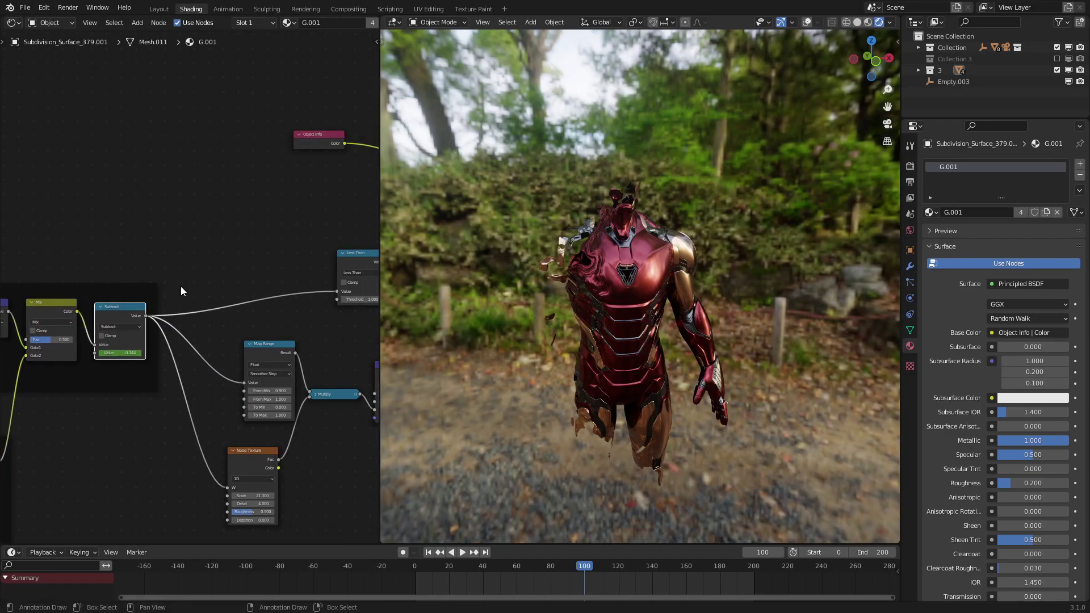
key("g")
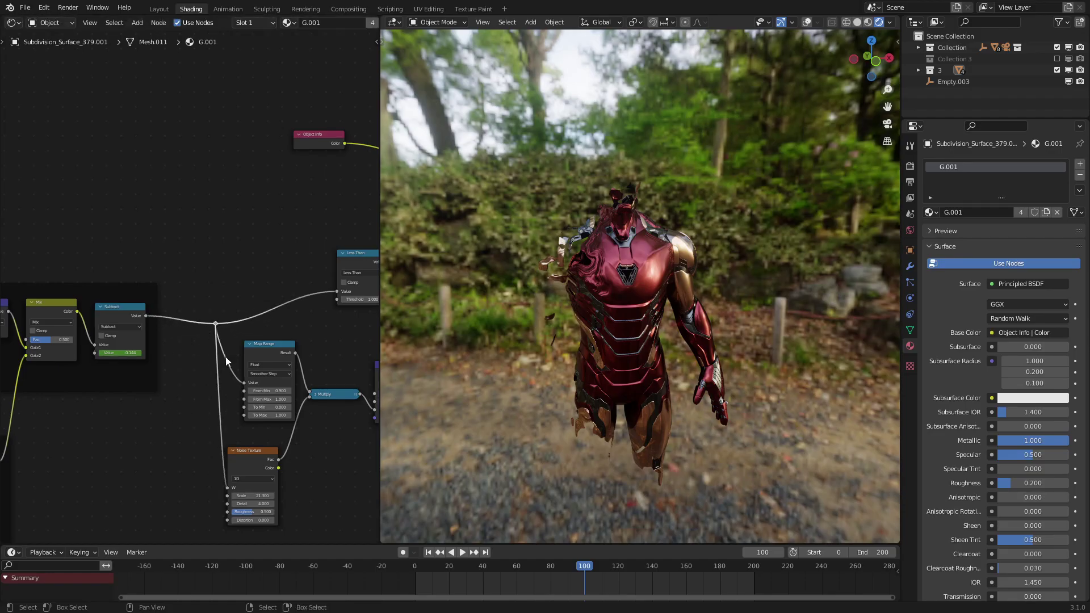
Duplicate the frame and place the empty copy below the Map Range, Noise Texture and Bump nodes.
scroll(226, 361, "down", 2)
middle_click_drag(226, 360, 168, 339)
scroll(168, 340, "up", 3)
scroll(190, 292, "down", 5)
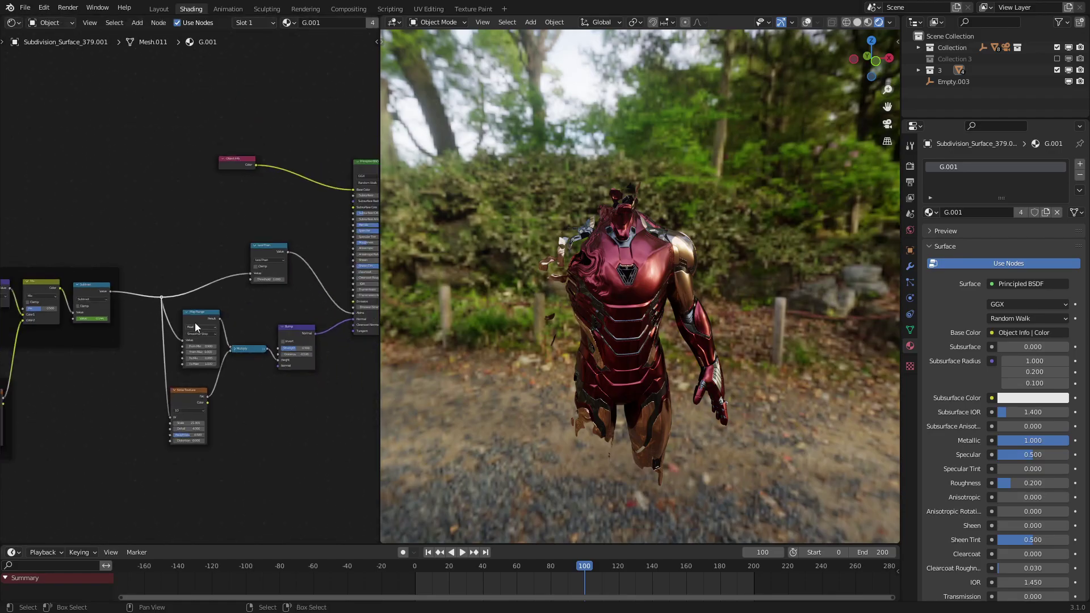
left_click(109, 338)
key("shift+d")
left_click(355, 533)
Parent the Map Range, 1D Noise Texture, Multiply and Bump nodes to the empty frame.
key("a")
key("a")
key("c")
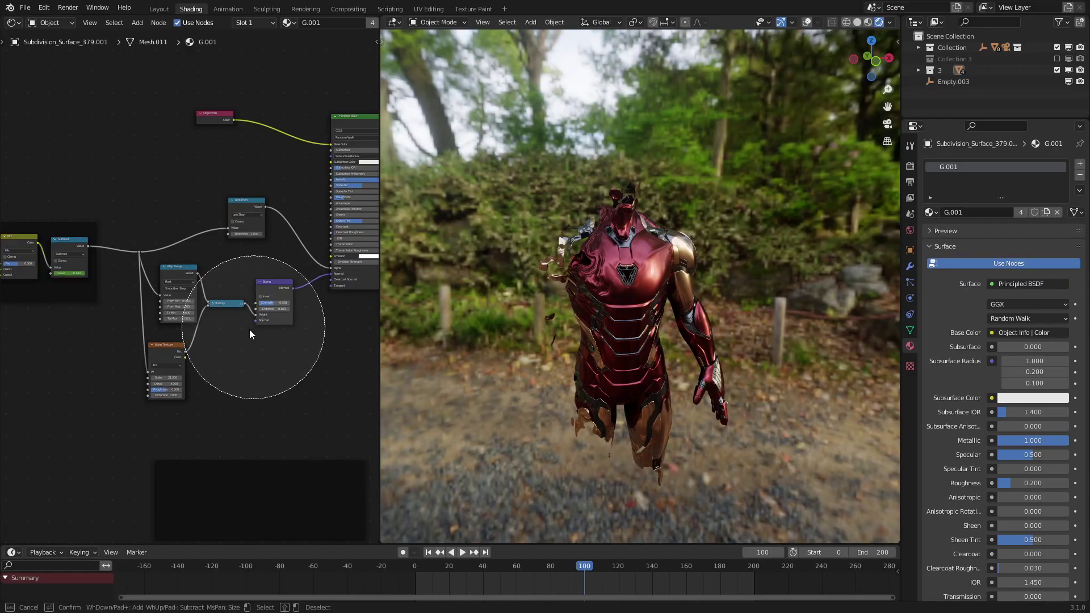
right_click(184, 383)
mouse_move(250, 333)
left_mouse_down()
mouse_move(184, 384)
mouse_move(170, 356)
mouse_move(178, 345)
left_mouse_up()
left_click(220, 486, "shift")
key("ctrl+p")
scroll(189, 296, "up", 3)
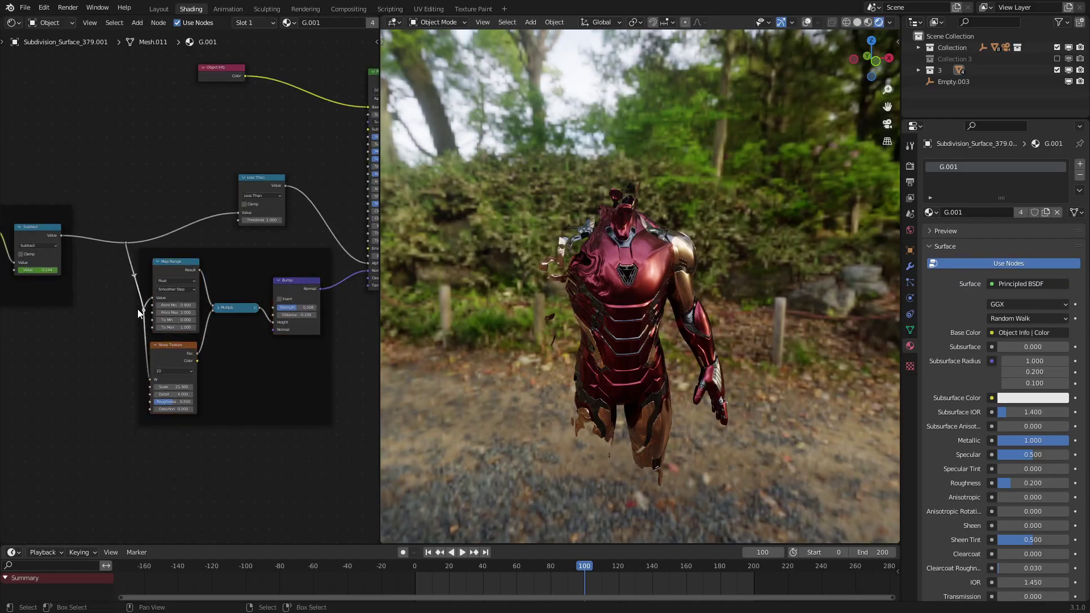
Tidy the reroute feeding Map Range and Noise Texture, and shift the Less Than node closer to the Principled BSDF.
middle_click_drag(244, 253, 229, 325)
key("g")
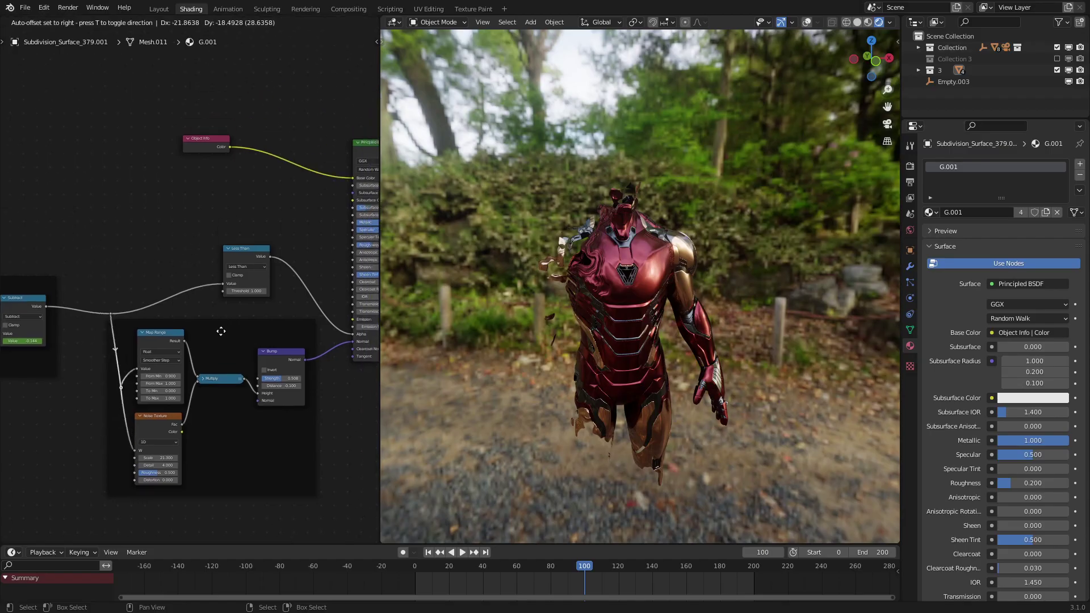
left_click_drag(263, 249, 278, 256)
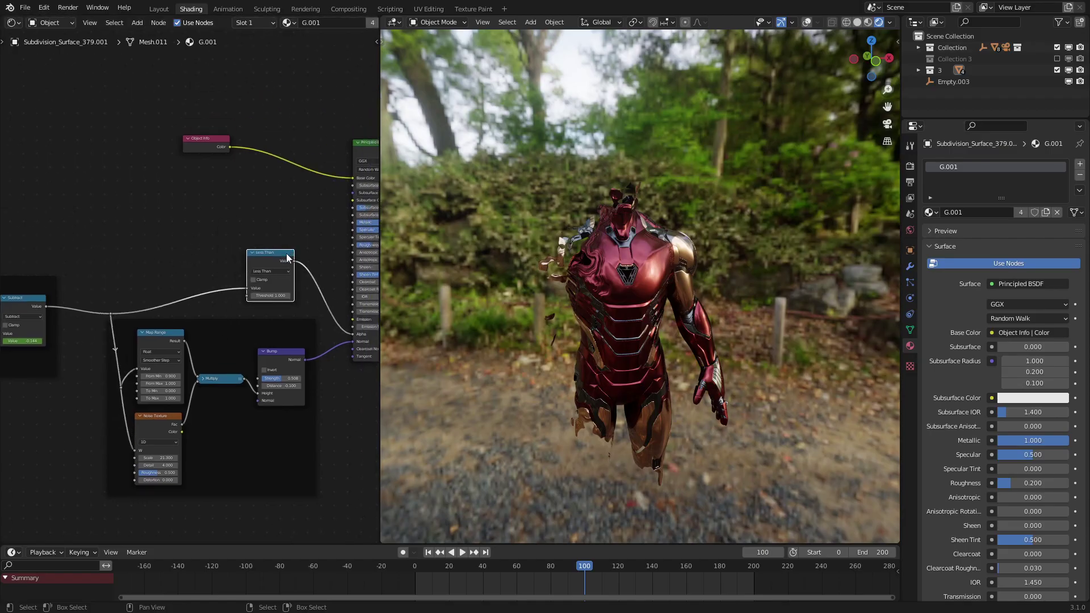
Replay the reveal animation and inspect the suit's rippled edge around the chest and shoulder.
key("ctrl+shift+space")
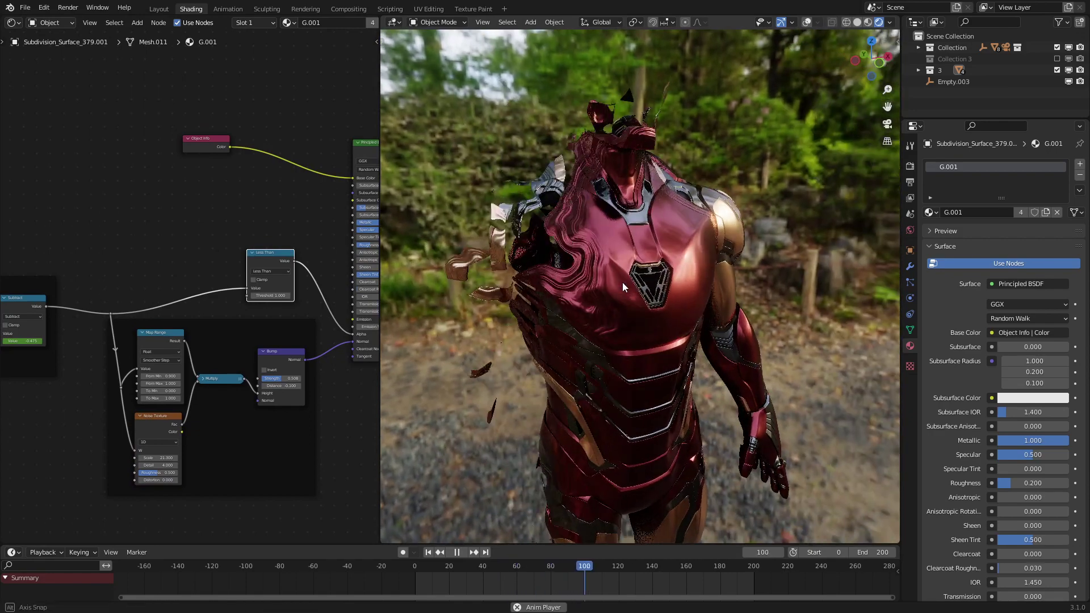
key("space")
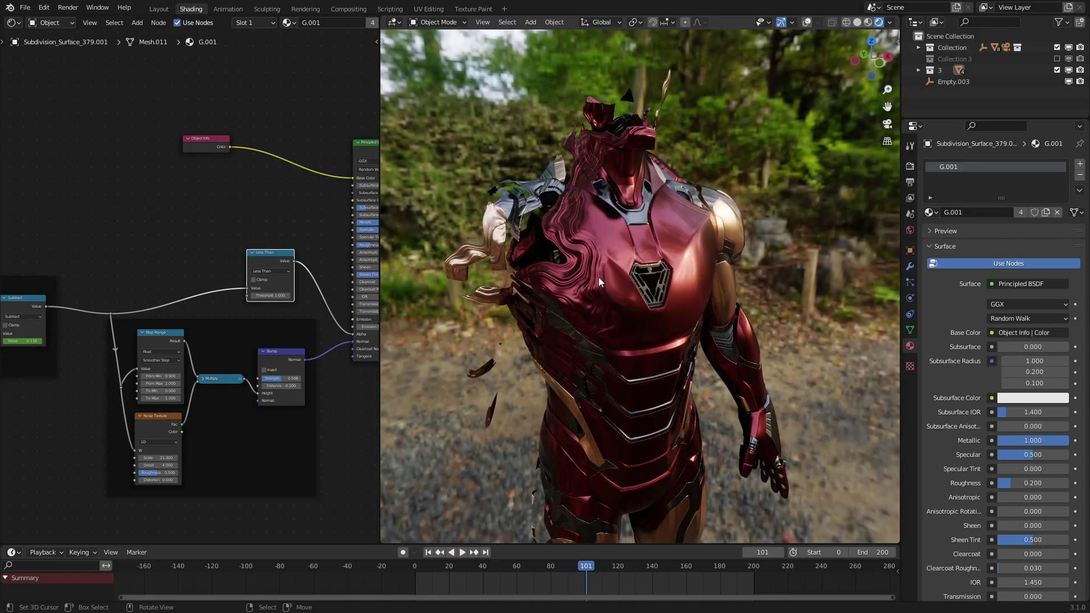
middle_click_drag(598, 278, 562, 296)
scroll(604, 316, "down", 3)
Add a ColorRamp above the reroute, connect the reroute to its Fac, and set its interpolation to Ease.
middle_click_drag(248, 202, 287, 289)
scroll(190, 282, "up", 3)
middle_click_drag(202, 371, 227, 342)
key("q")
left_click(207, 266)
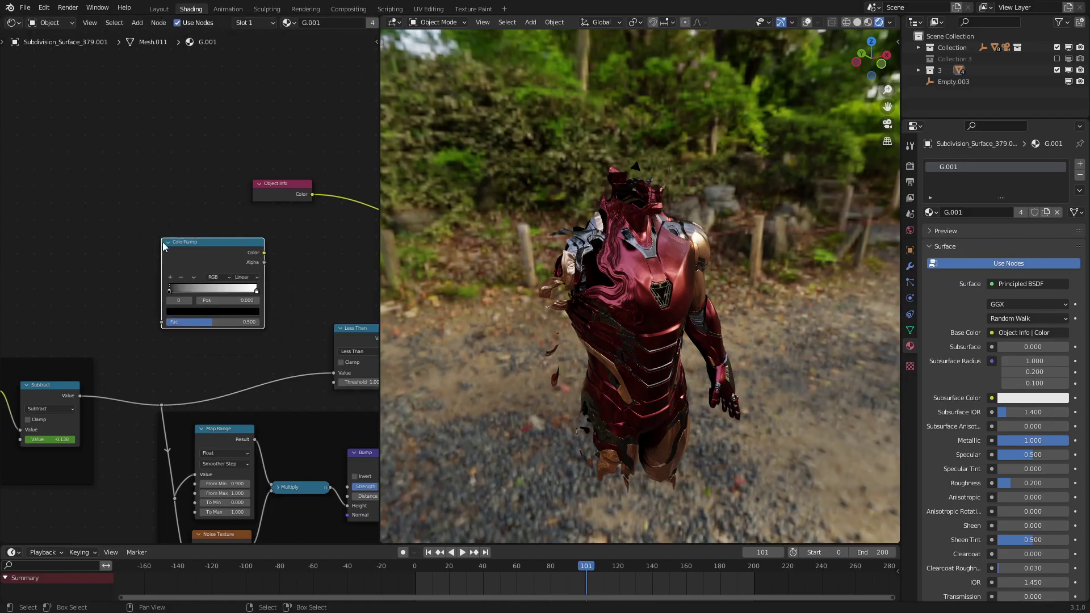
left_click(163, 402)
left_click_drag(162, 404, 157, 325)
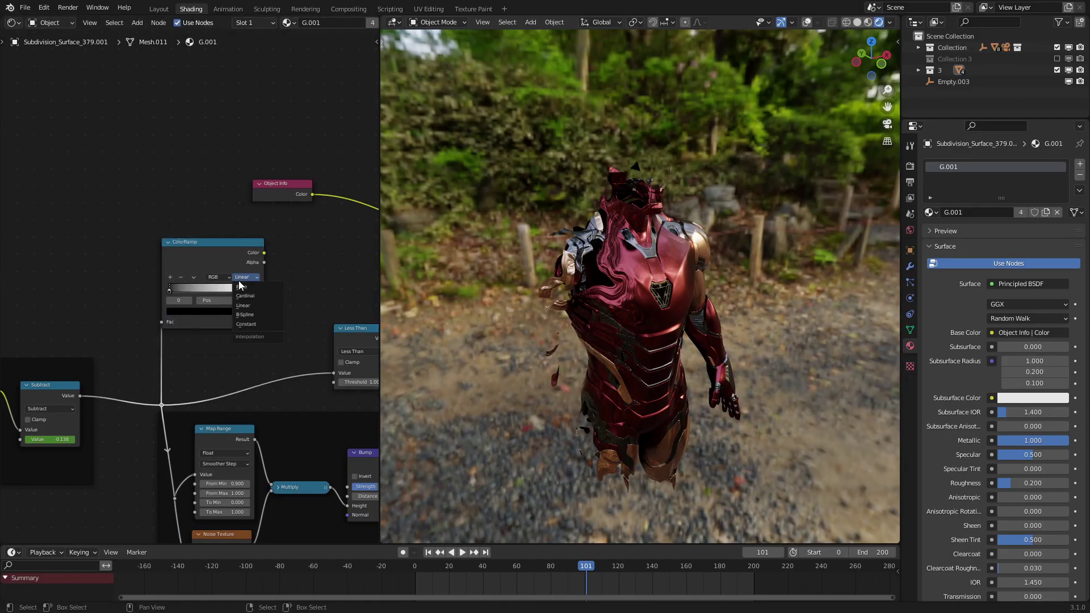
left_click(243, 287)
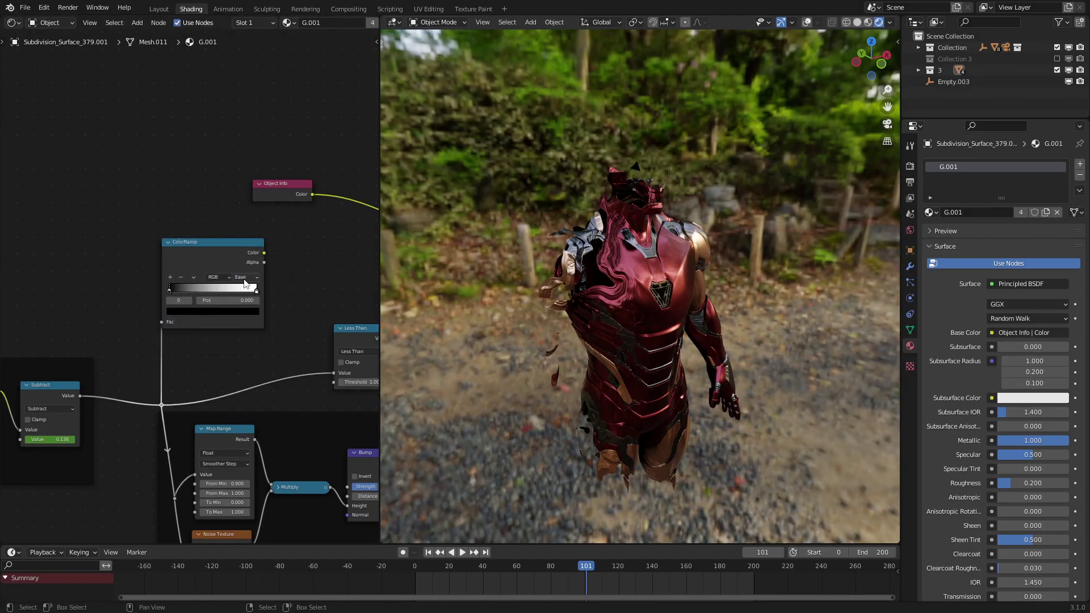
Preview the ColorRamp on the suit and move its black stop to position 0.841.
left_click(238, 248, "ctrl+shift")
scroll(203, 274, "up", 2)
left_click_drag(155, 285, 209, 282)
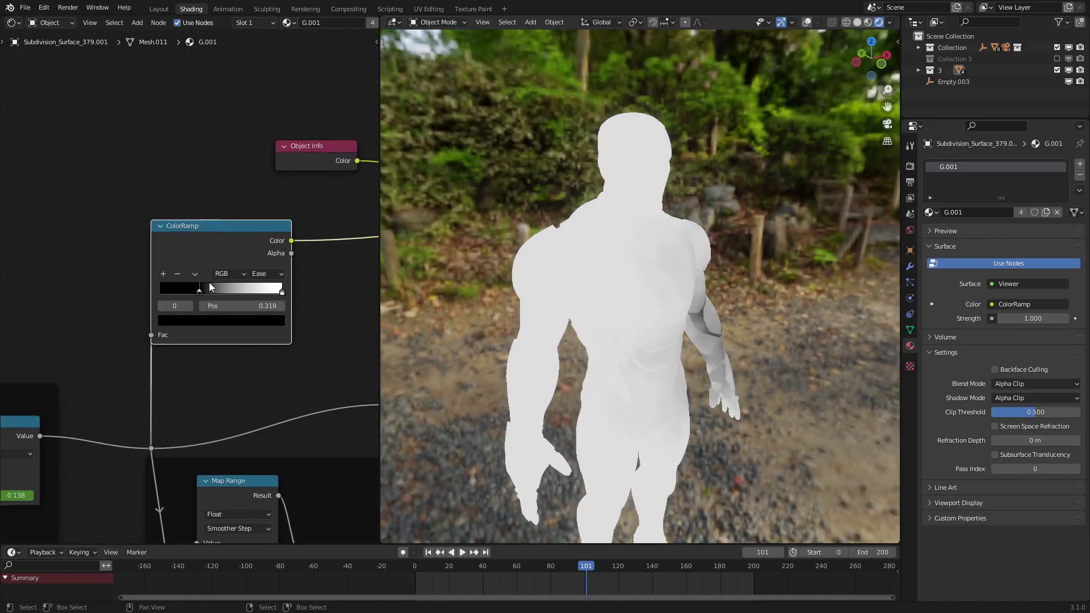
left_click(282, 292)
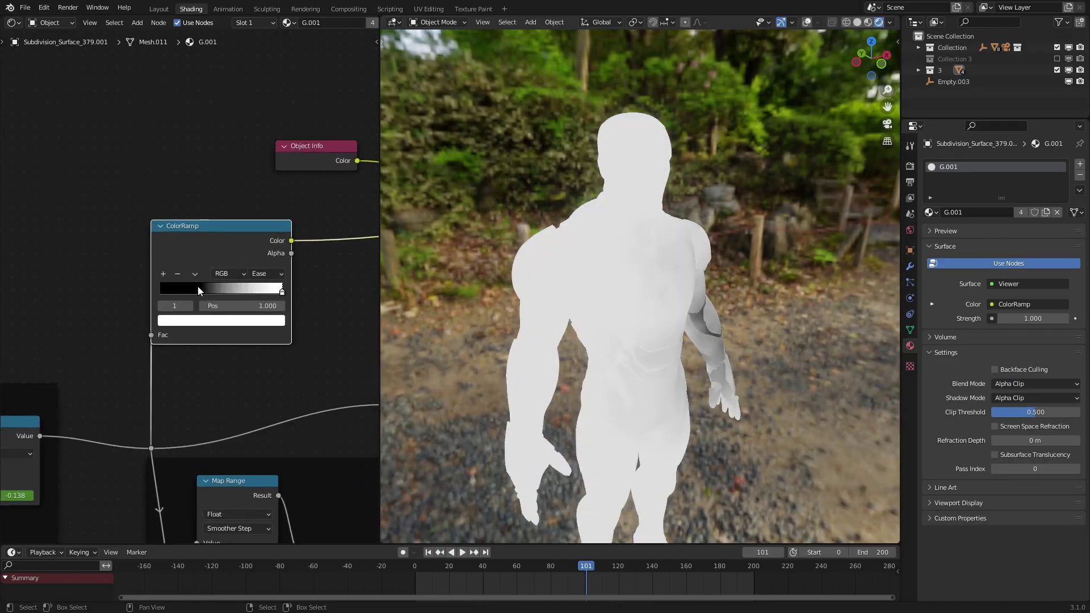
left_click_drag(198, 286, 264, 282)
Insert a Mix color node between Object Info and the Principled BSDF's Base Color, and connect the ColorRamp's Color to its Fac.
scroll(265, 278, "down", 5)
middle_click_drag(270, 245, 135, 365)
scroll(145, 340, "up", 1)
left_click_drag(158, 311, 154, 233)
key("q")
left_click(187, 212)
left_click(195, 233)
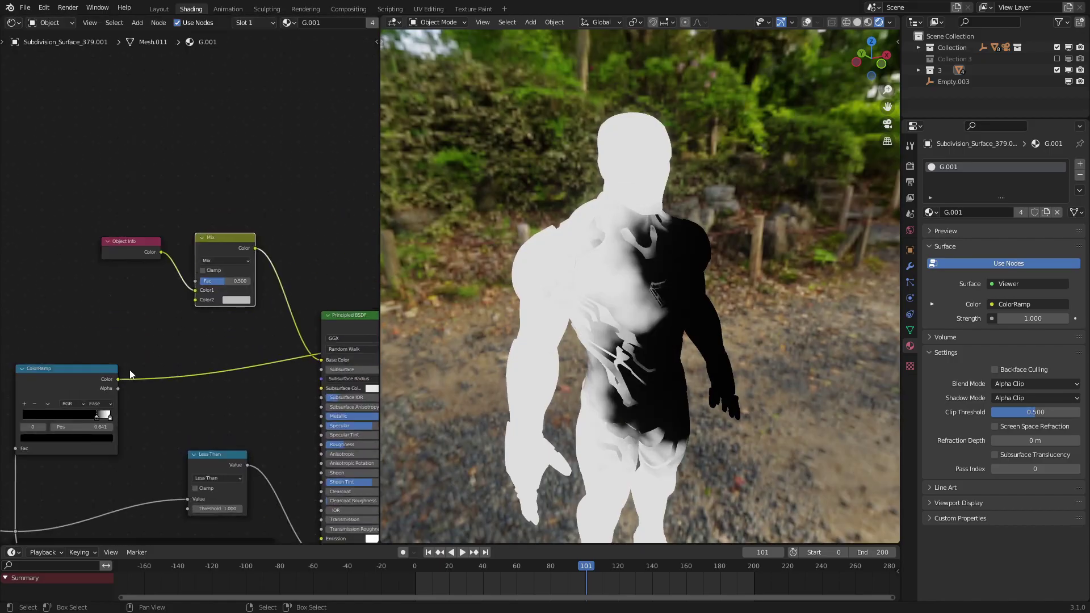
left_click_drag(178, 281, 195, 280)
Preview the Mix node's output on the suit and replay the reveal animation from the start.
scroll(196, 279, "up", 2)
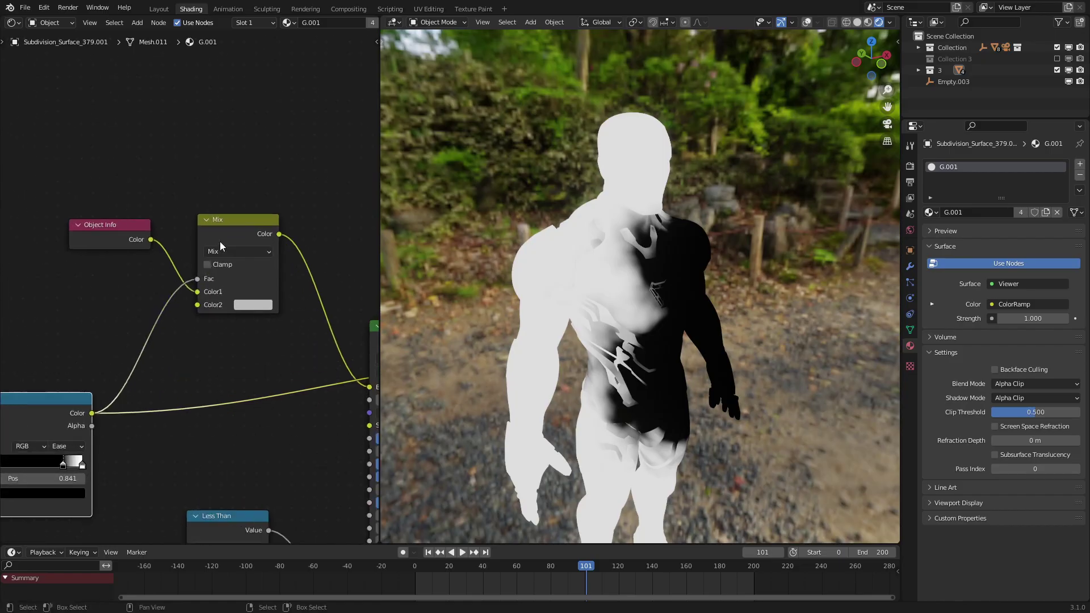
left_click(233, 225, "ctrl+shift")
key("space")
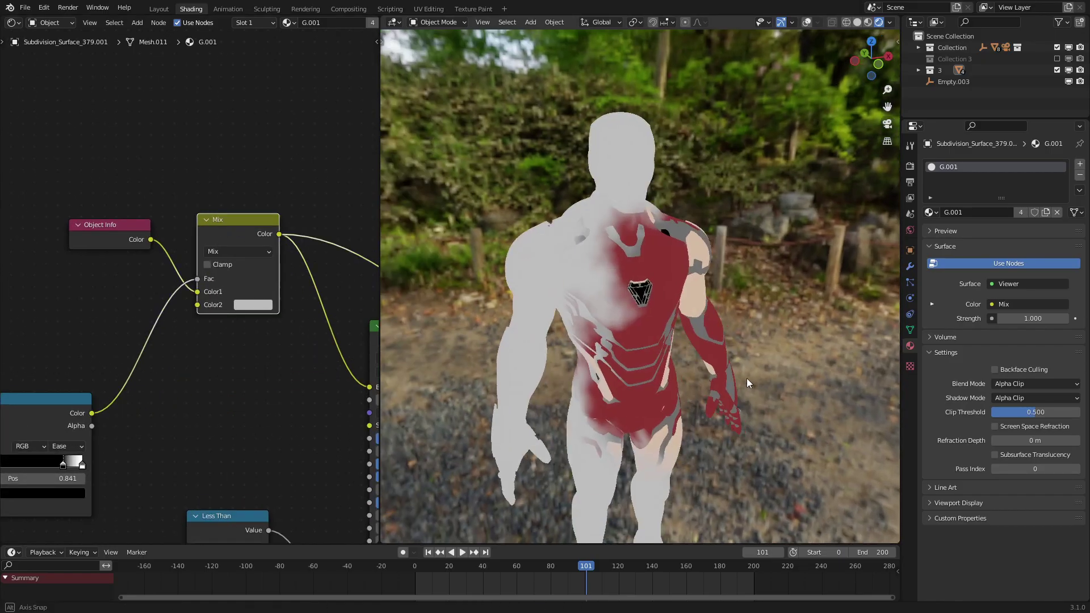
left_click_drag(522, 570, 415, 553)
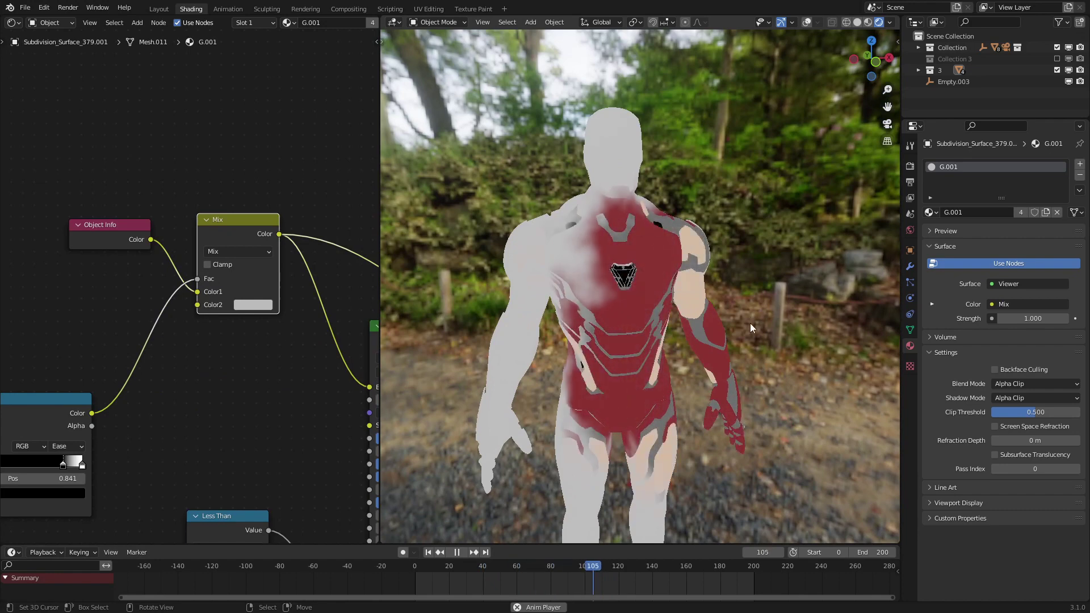
Darken the Mix node's Color2 to a dark grey.
left_click(262, 305)
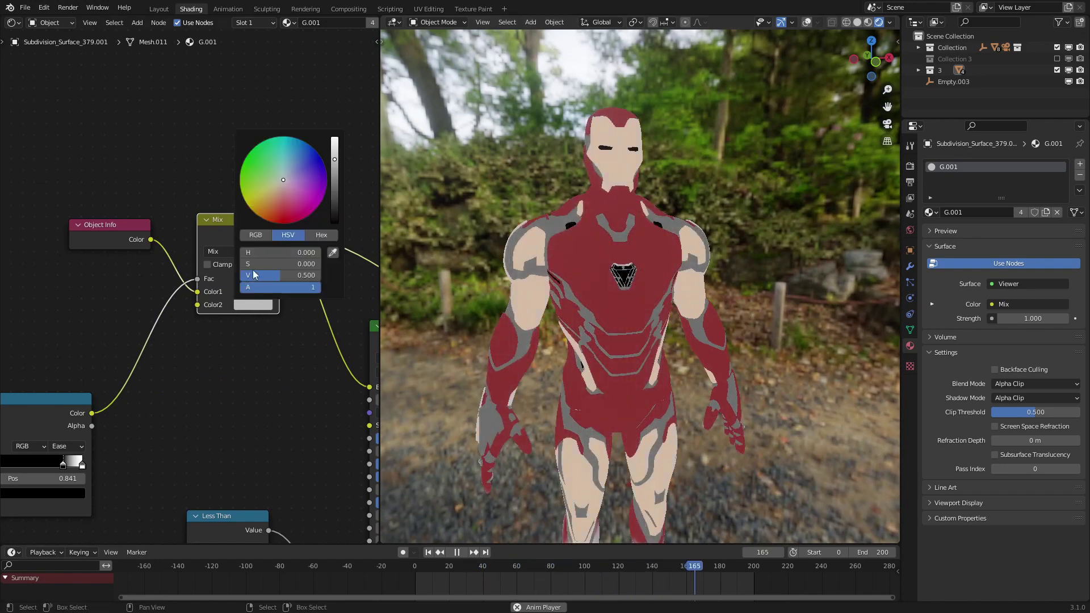
scroll(258, 198, "down", 4)
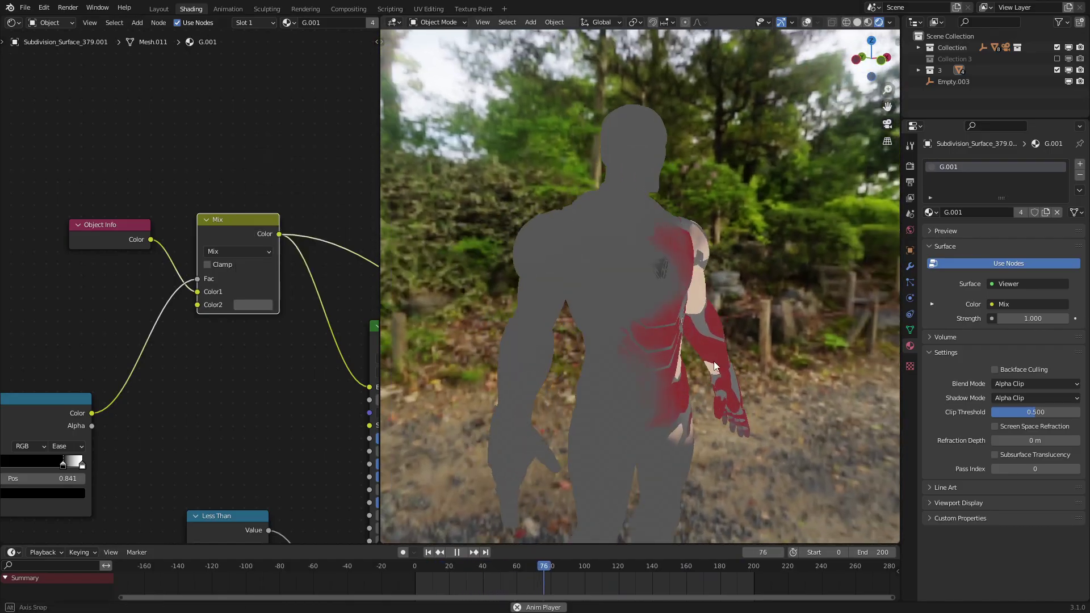
Stop the playback, preview the Principled BSDF on the suit, and move the Mix node down beside it, level with its Base Color.
key("space")
scroll(230, 384, "down", 4)
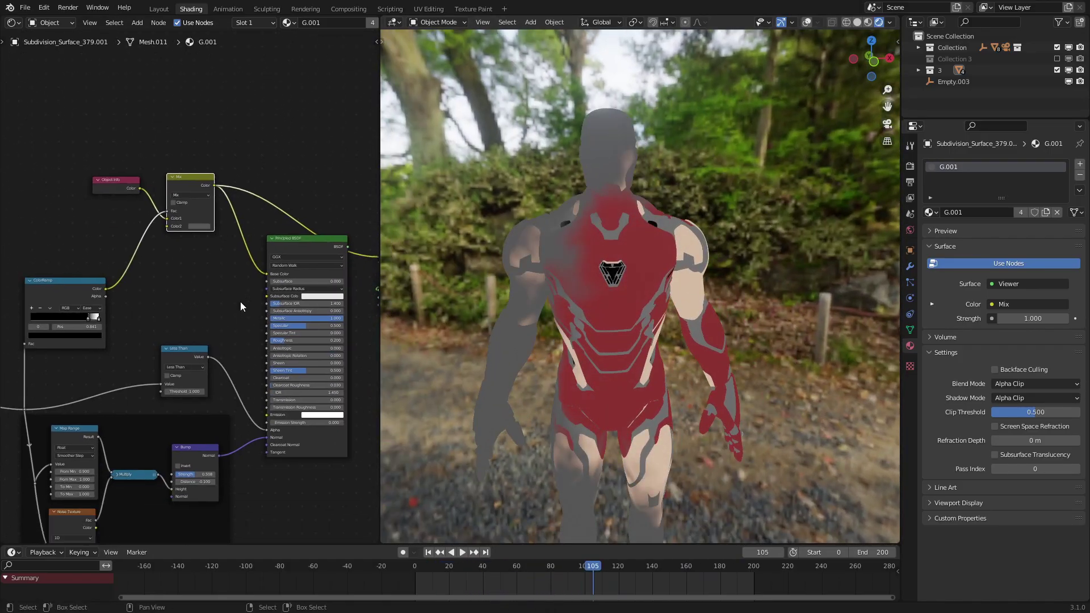
scroll(240, 302, "up", 1)
left_click(326, 243, "ctrl+shift")
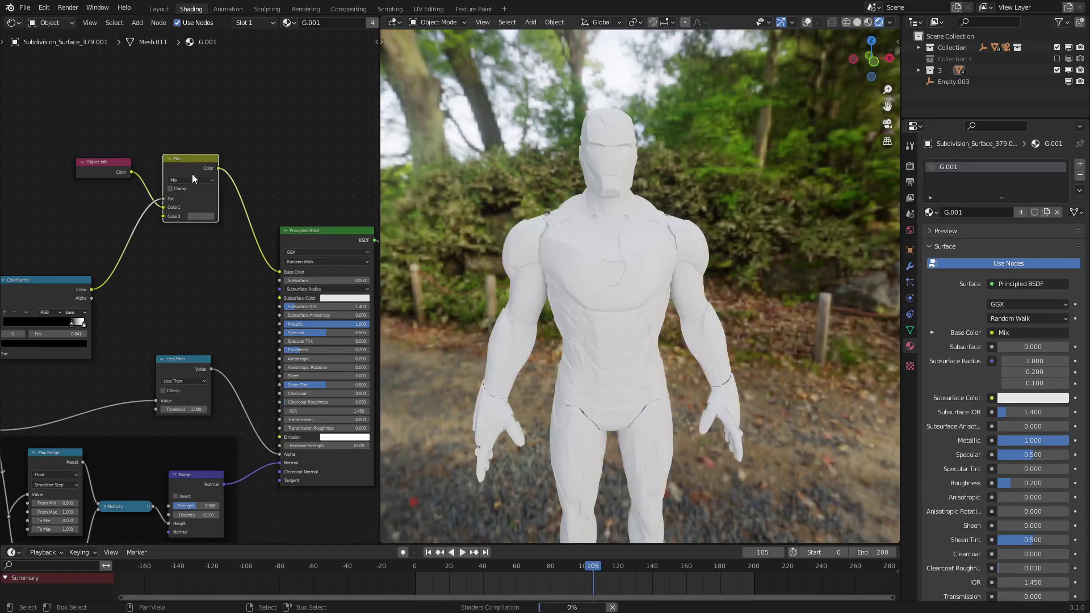
key("g")
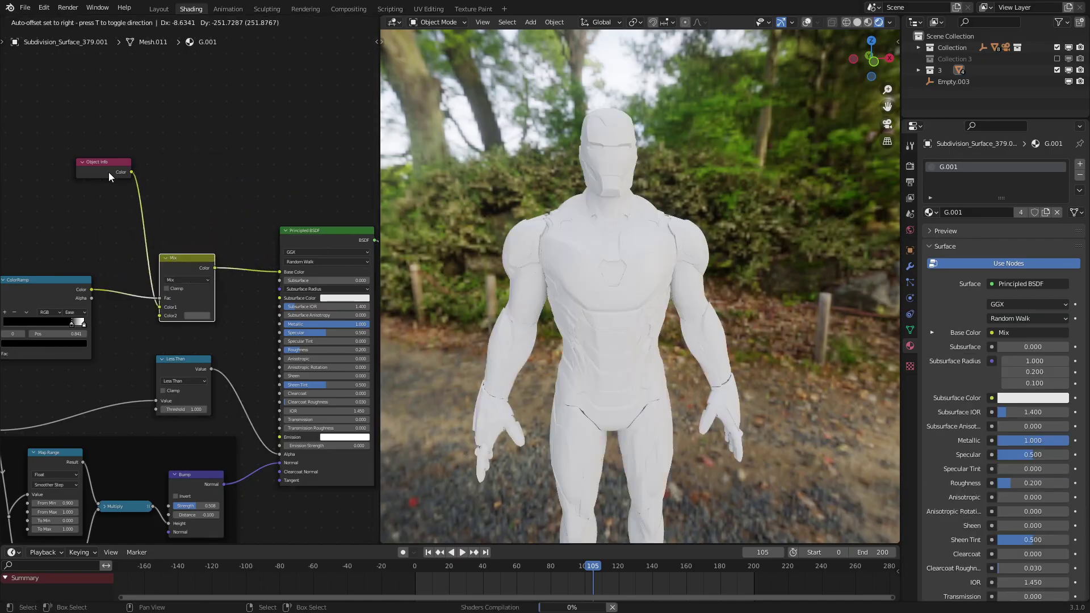
left_click(60, 196)
left_click(60, 197)
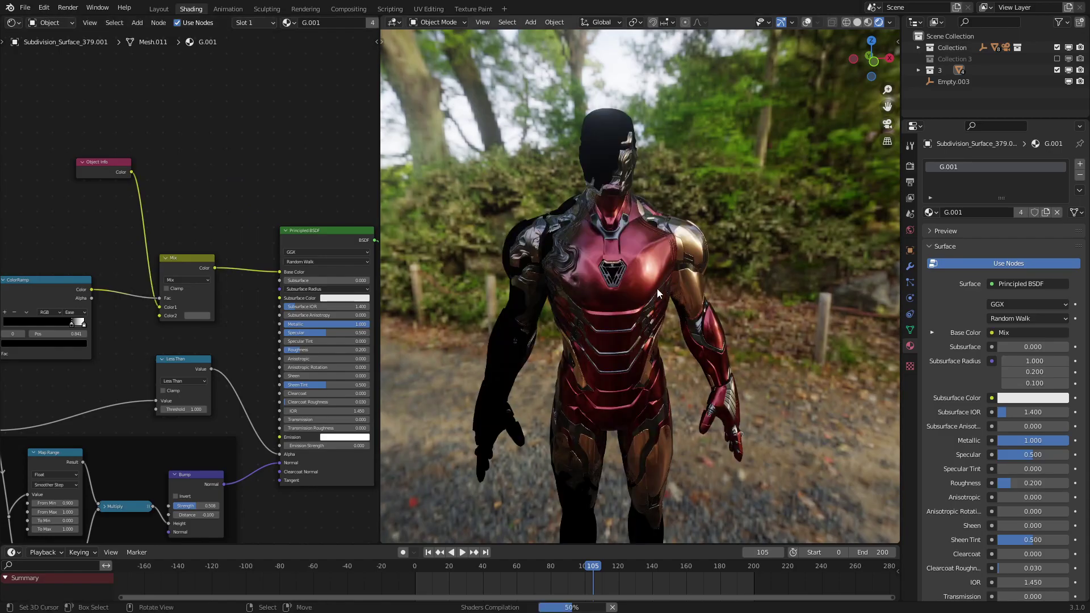
Replay the reveal animation with the full shader and examine the grey edge on the suit's chest and arms up close.
key("space")
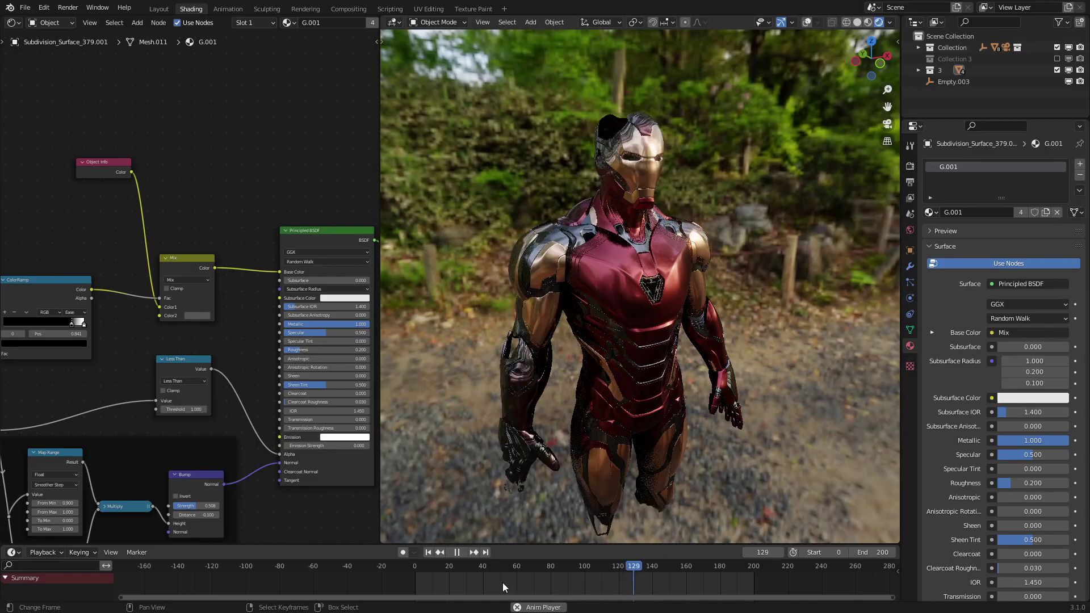
left_click(503, 583)
middle_click_drag(587, 414, 558, 398)
key("space")
scroll(604, 347, "up", 2)
mouse_move(604, 347)
middle_mouse_down()
mouse_move(613, 340)
mouse_move(614, 356)
middle_mouse_up()
key("space")
key("space")
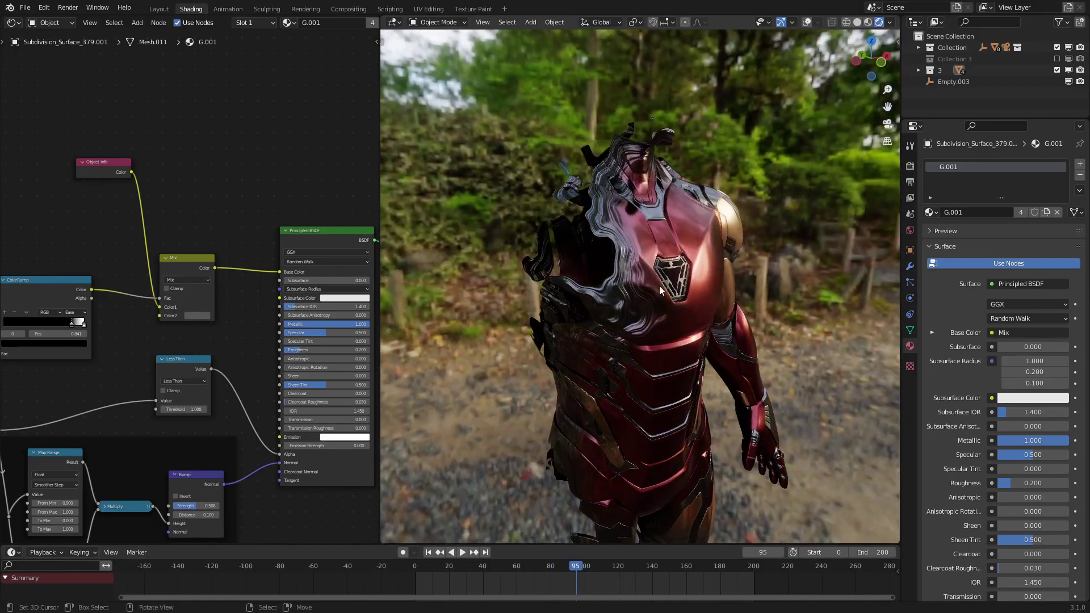
Move the ColorRamp's white stop to position 0.968.
middle_click_drag(6, 300, 114, 298)
scroll(165, 328, "up", 4)
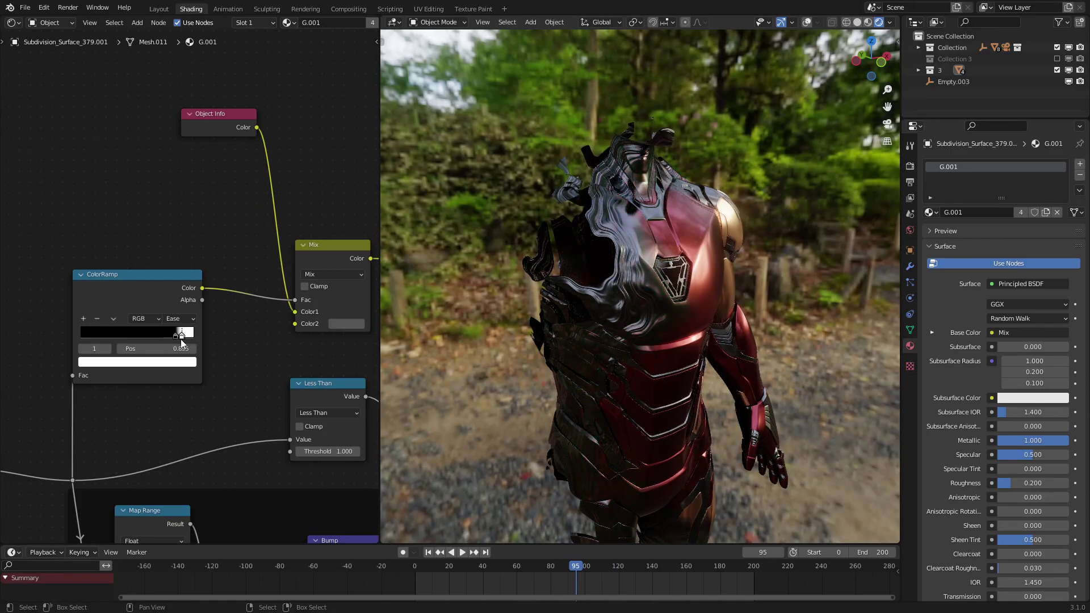
scroll(681, 312, "down", 4)
middle_click_drag(897, 293, 872, 273)
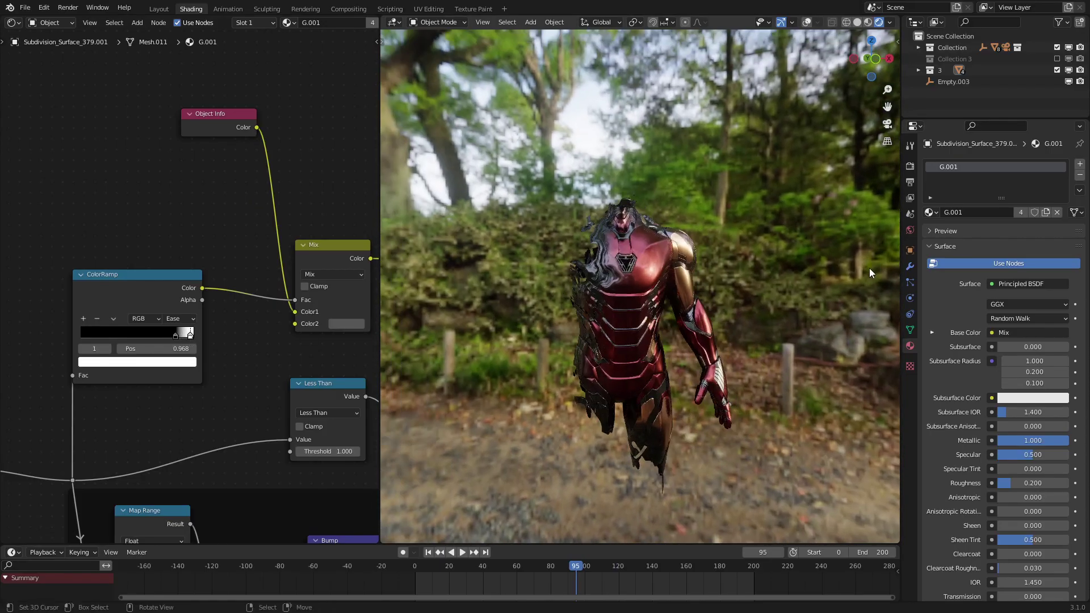
Lighten the Mix node's Color2 to a medium grey and replay the reveal from an early frame to check the edge.
left_click(358, 327)
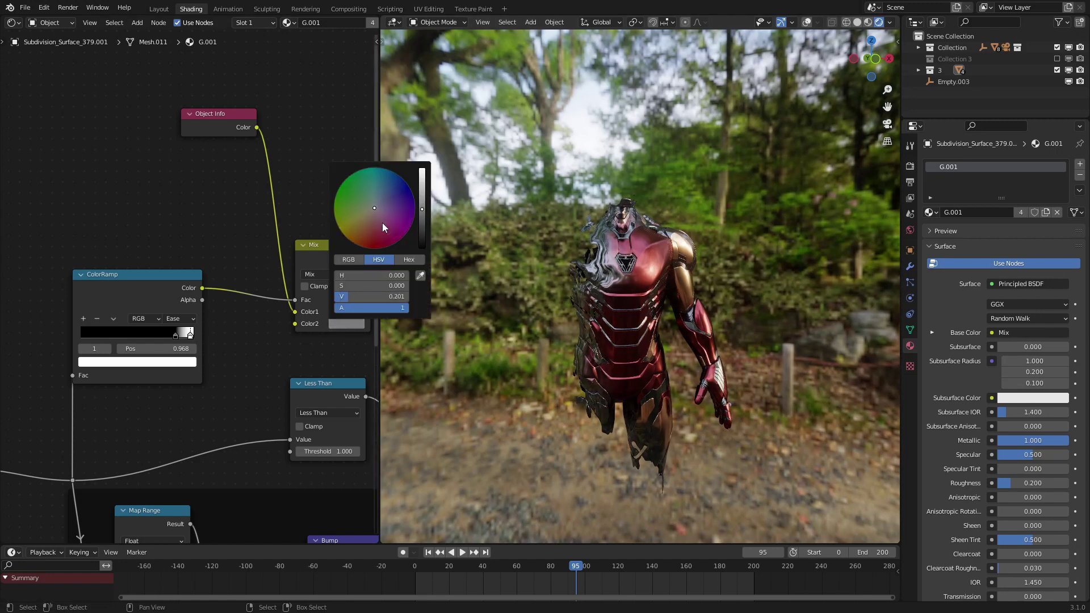
middle_click_drag(687, 259, 722, 288)
key("space")
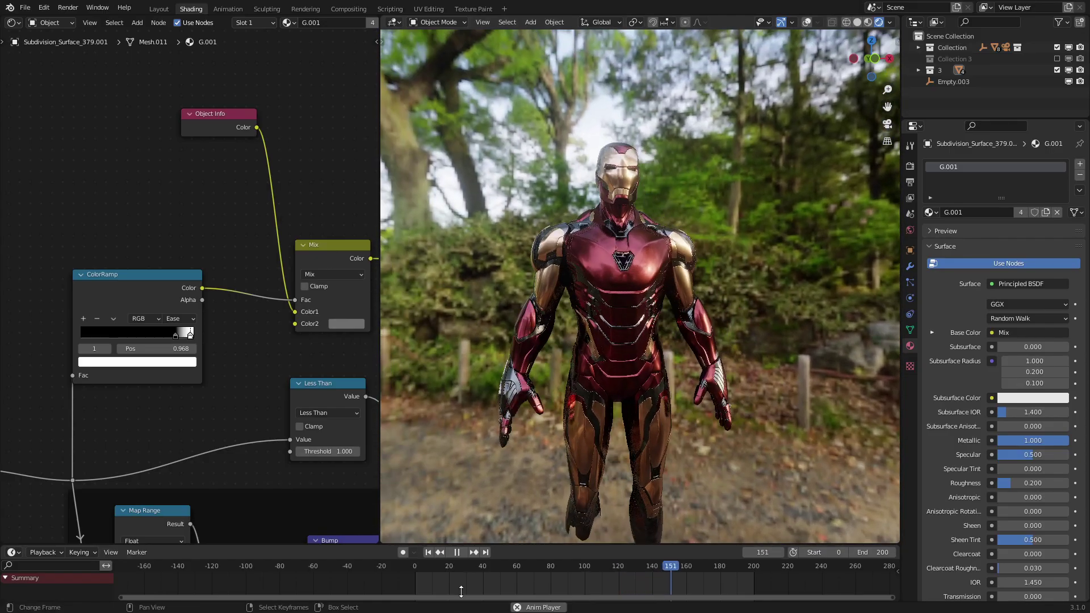
left_click(475, 568)
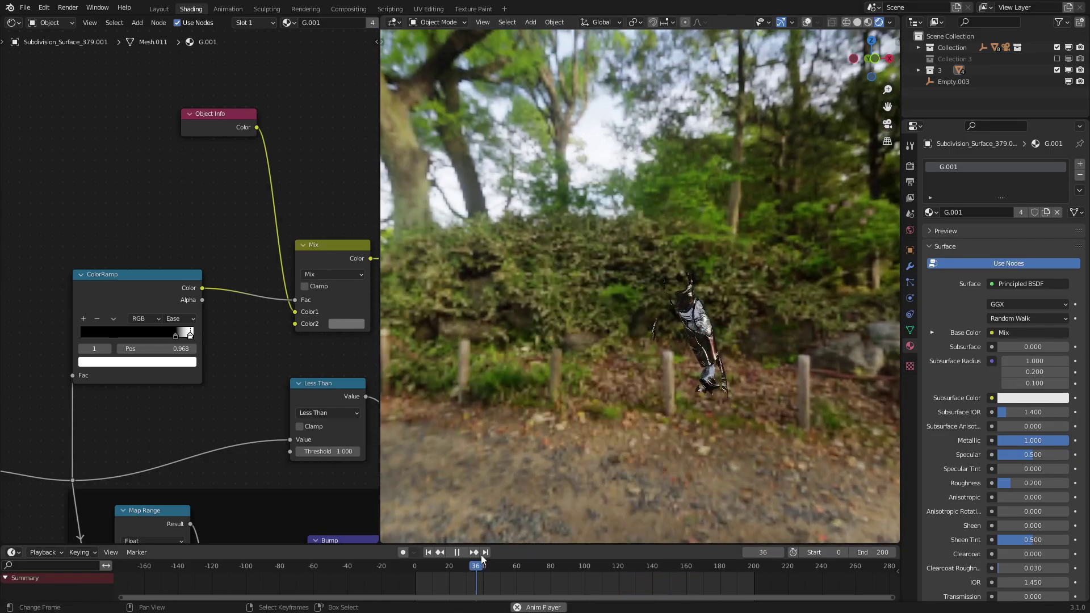
mouse_move(617, 381)
middle_mouse_down()
mouse_move(618, 399)
mouse_move(605, 402)
mouse_move(652, 386)
mouse_move(632, 395)
middle_mouse_up()
left_click(501, 587)
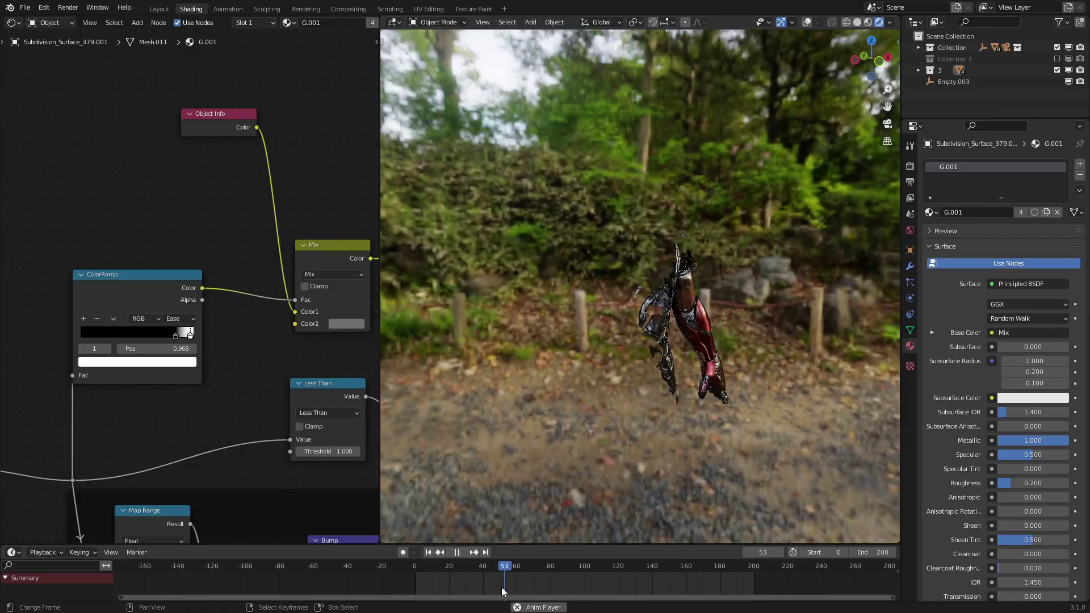
middle_click_drag(619, 440, 592, 440)
key("space")
Try a Scale of 1.490 on the Noise Texture feeding the reveal mask and play the animation to check the edge.
middle_click_drag(184, 401, 329, 433)
left_click_drag(290, 489, 268, 489)
scroll(571, 318, "up", 3)
middle_click_drag(571, 318, 591, 318)
key("space")
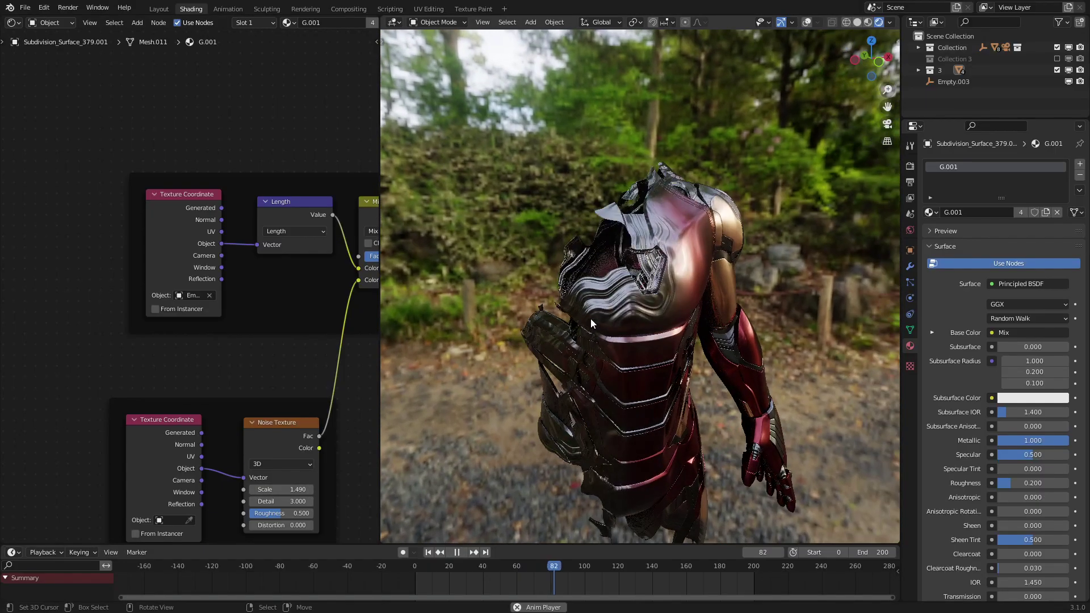
key("space")
Try a Fac of 0.650 on the Mix node between Length and Subtract and replay the reveal from an early frame.
scroll(298, 272, "down", 1)
middle_click_drag(298, 271, 197, 333)
left_click_drag(287, 319, 300, 319)
scroll(468, 345, "down", 1)
left_click_drag(548, 589, 475, 573)
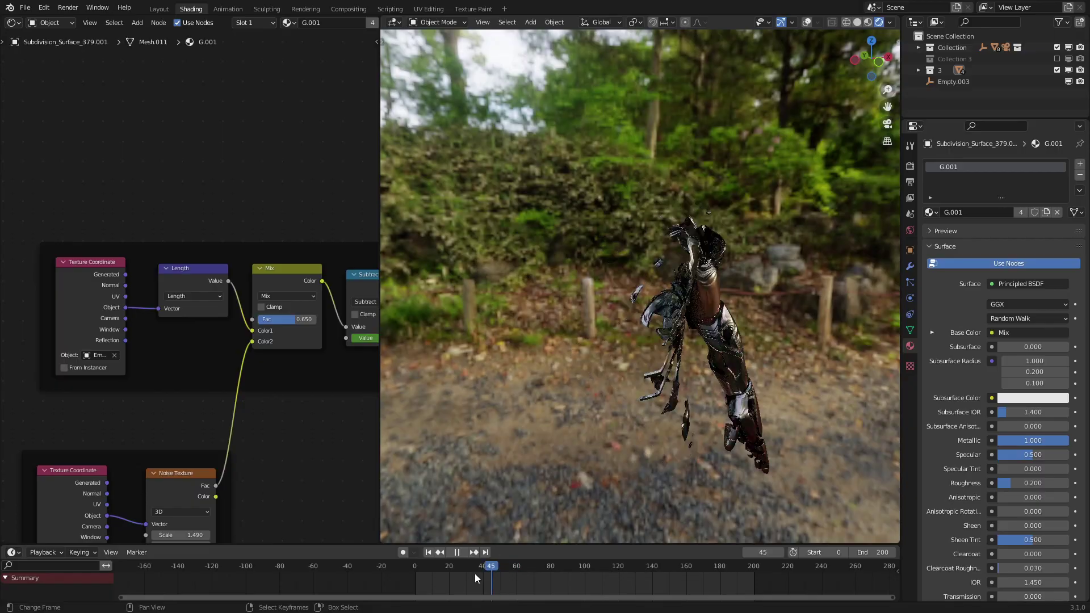
key("space")
mouse_move(526, 492)
middle_mouse_down()
mouse_move(561, 484)
mouse_move(517, 486)
middle_mouse_up()
left_click(481, 582)
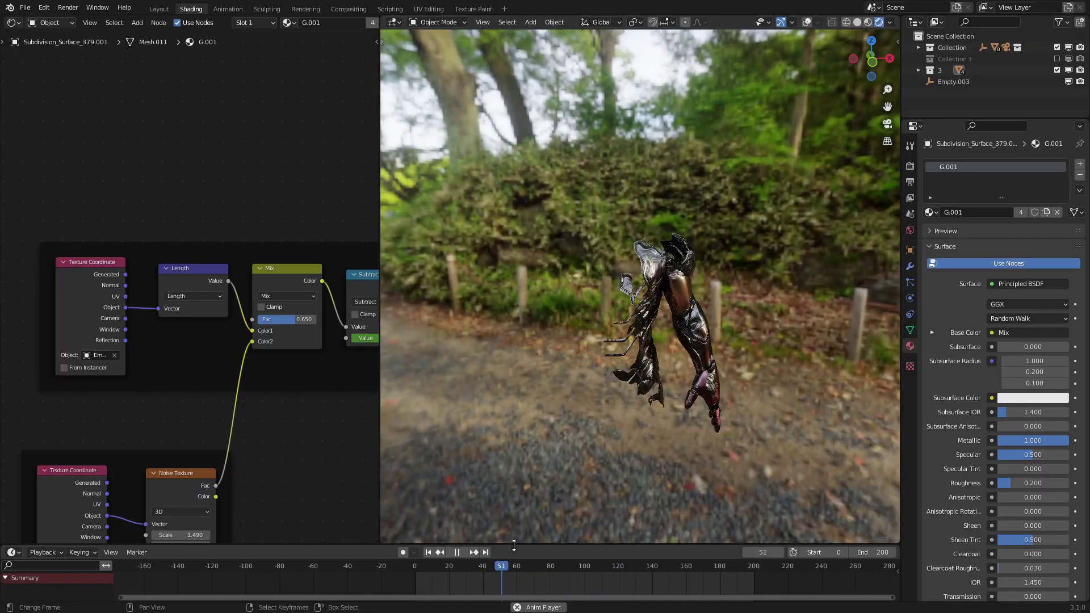
middle_click_drag(518, 528, 584, 32)
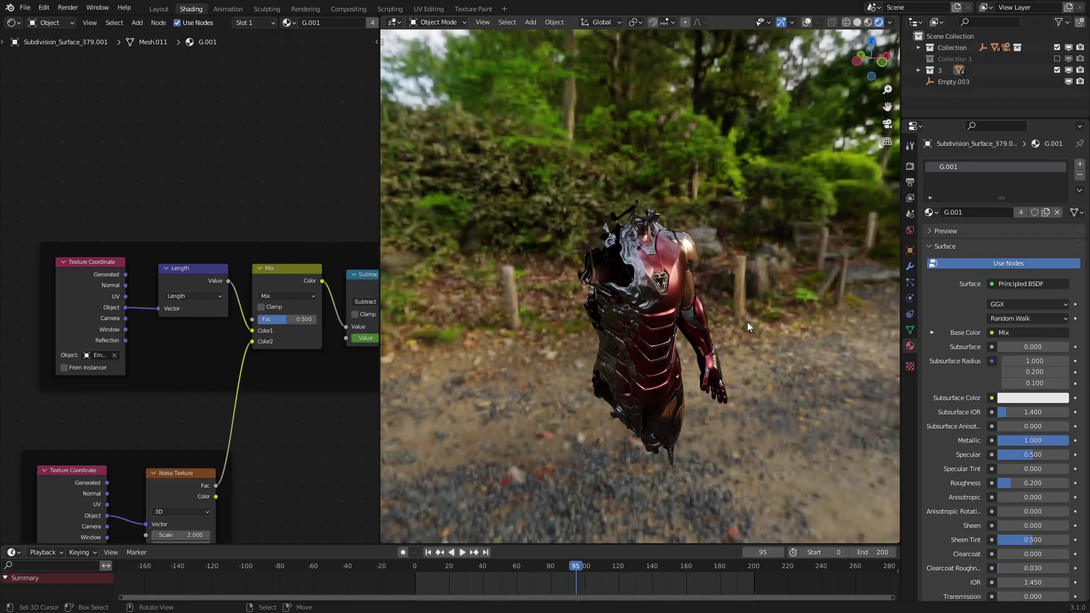
Replay the reveal and examine its noisy edge across the suit's torso from the front.
middle_click_drag(747, 322, 689, 303)
scroll(698, 301, "up", 2)
key("space")
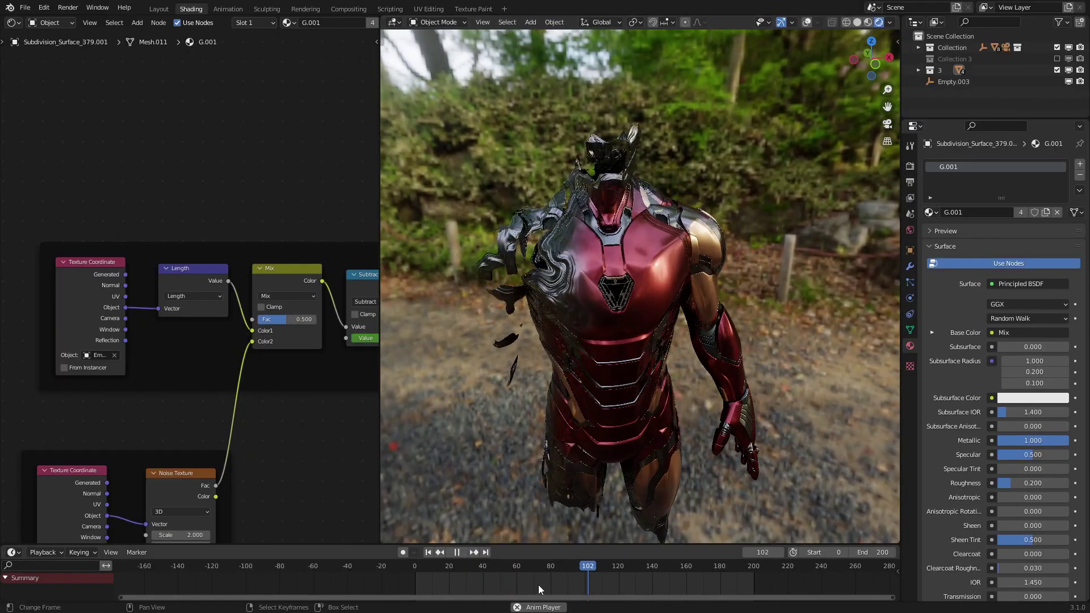
left_click(526, 566)
key("space")
Try a different Detail value on the reveal mask's Noise Texture during playback and undo it.
middle_click_drag(163, 529, 173, 428)
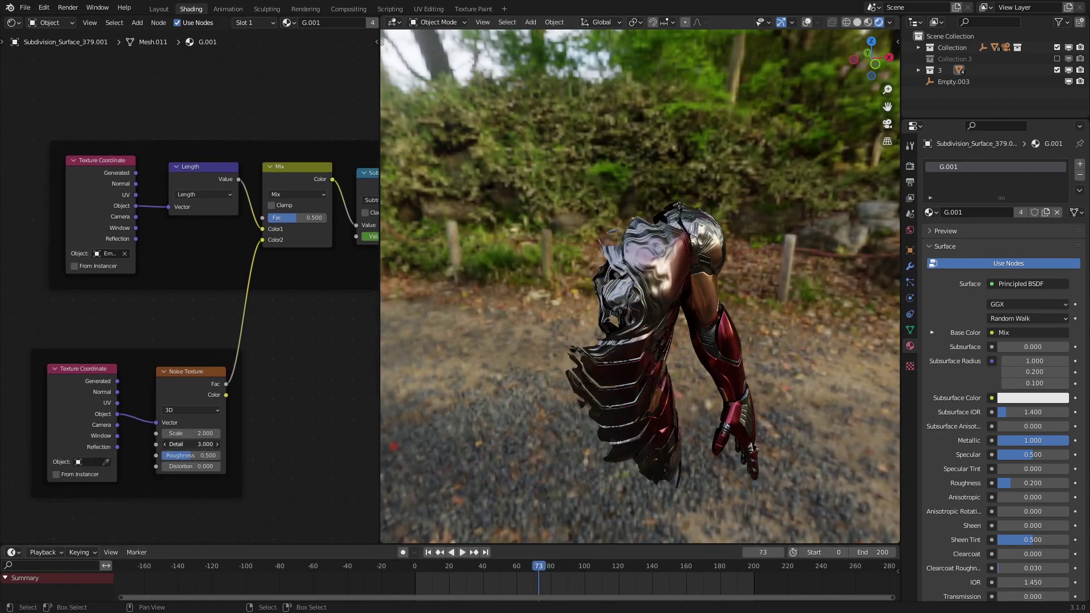
left_click_drag(190, 444, 210, 445)
key("space")
middle_click_drag(772, 347, 788, 341)
key("ctrl+z")
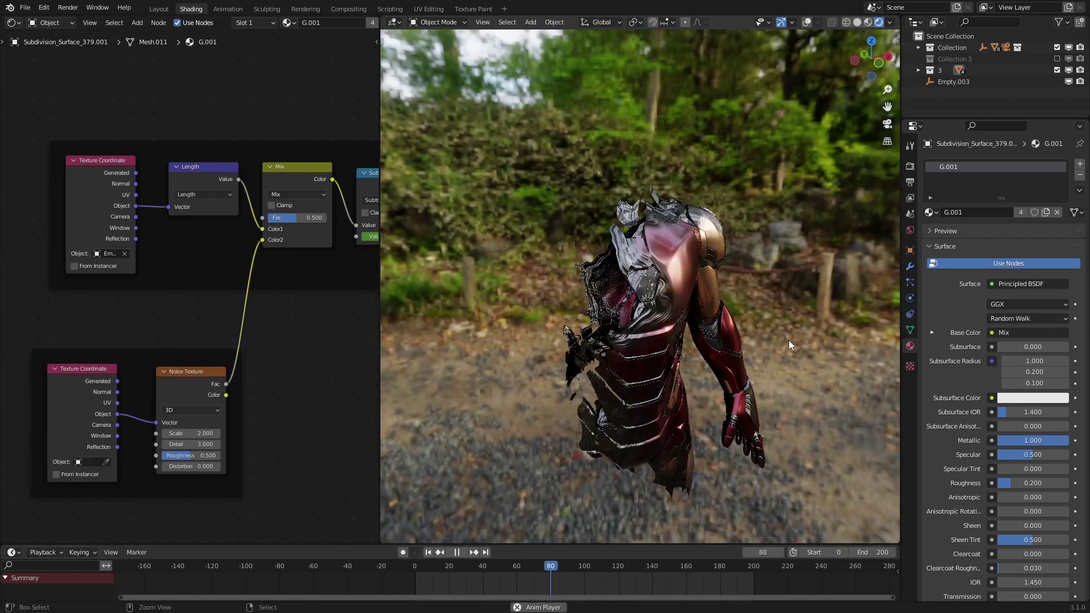
key("space")
Show the viewport overlays and select the empty beside the suit that drives the reveal.
scroll(692, 341, "down", 2)
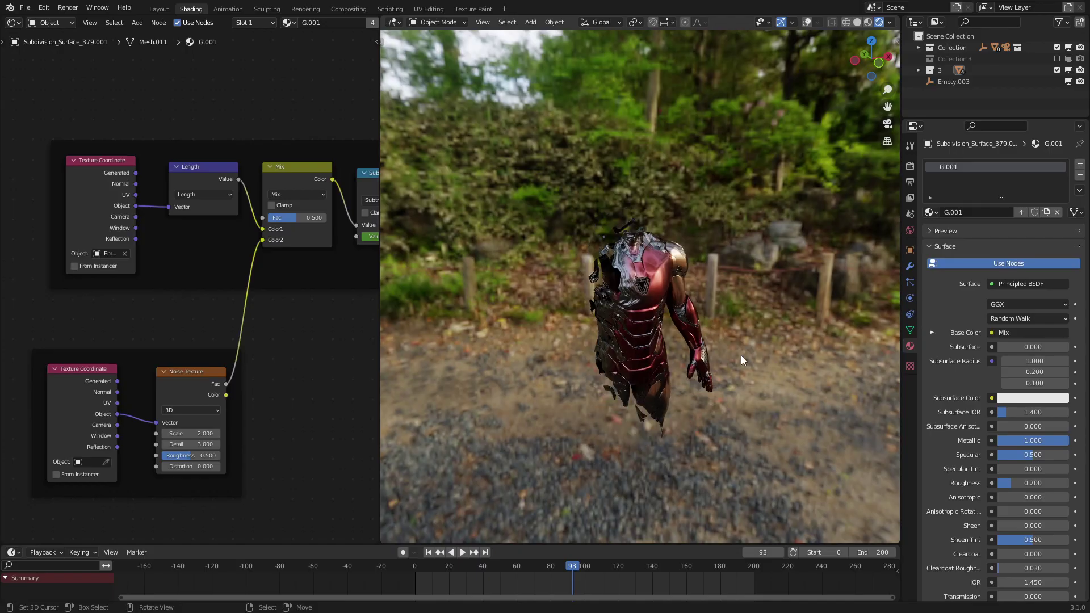
key("space")
left_click(806, 22)
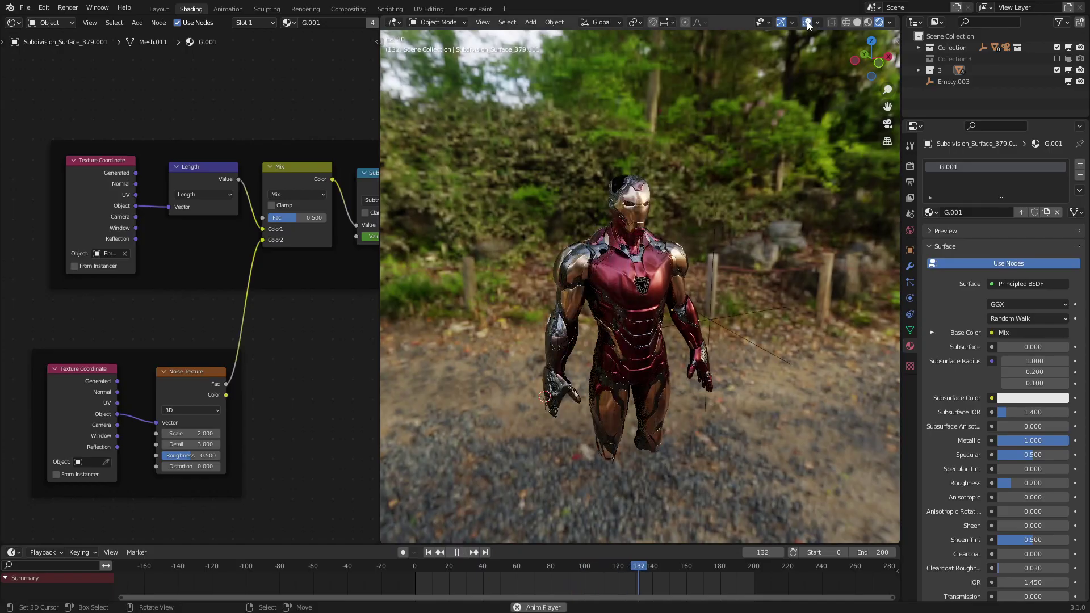
key("space")
left_click(729, 325)
scroll(771, 289, "up", 2)
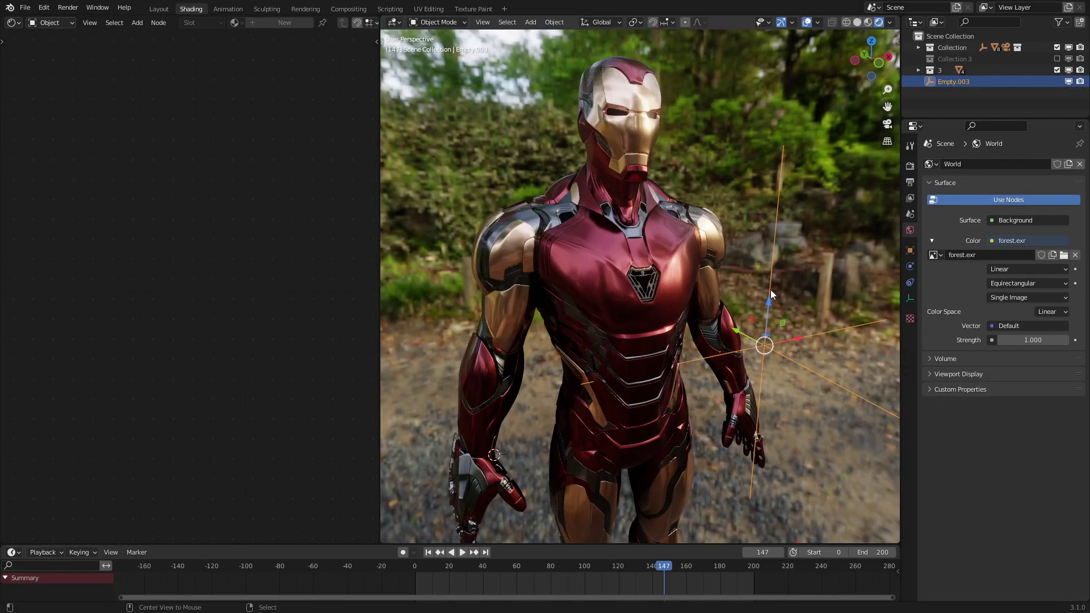
Move the empty to the middle of the suit's chest so the reveal spreads from there.
key("space")
left_click_drag(533, 592, 519, 587)
key("g")
left_click(515, 266)
middle_click_drag(515, 266, 636, 362)
key("g")
left_click(725, 361)
Replay the animation from frame 0 and examine the chest-centered reveal from several angles.
left_click_drag(464, 562, 410, 578)
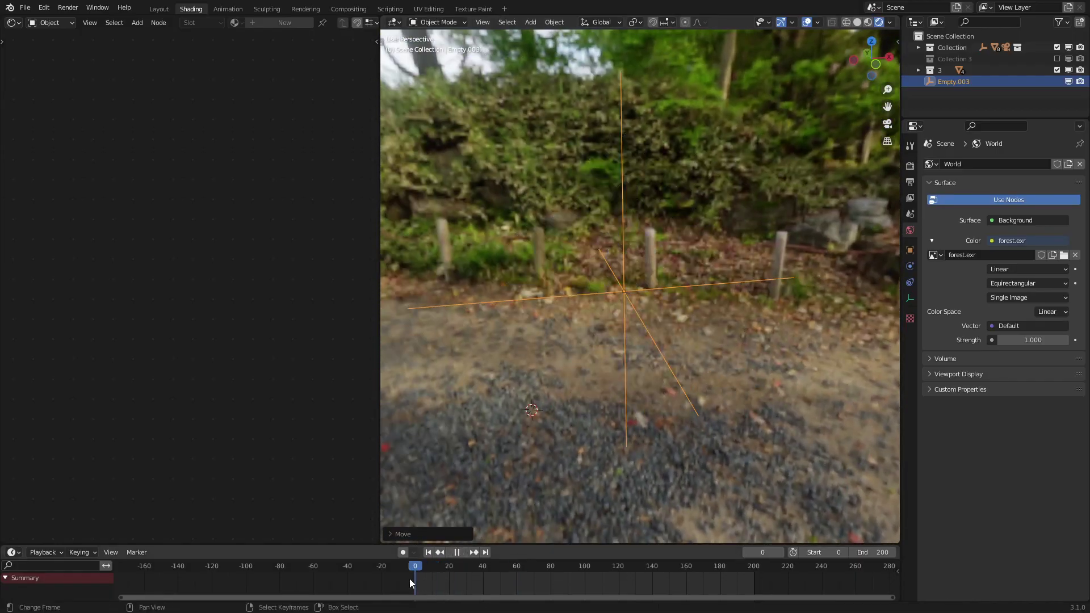
key("space")
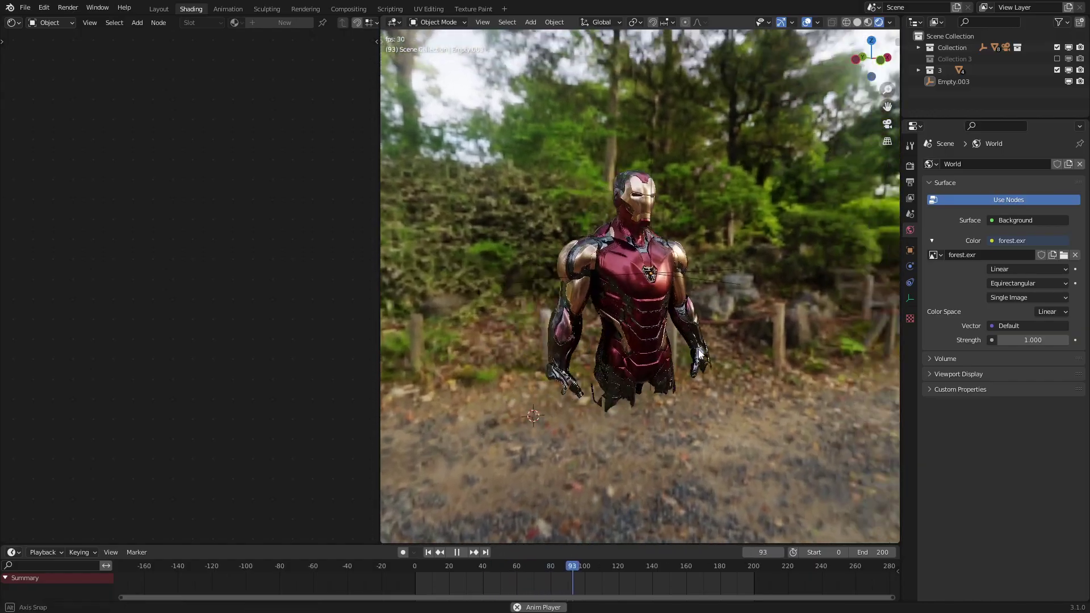
mouse_move(699, 353)
middle_mouse_down()
mouse_move(777, 331)
mouse_move(666, 360)
mouse_move(681, 366)
mouse_move(657, 375)
mouse_move(709, 348)
middle_mouse_up()
scroll(732, 346, "up", 2)
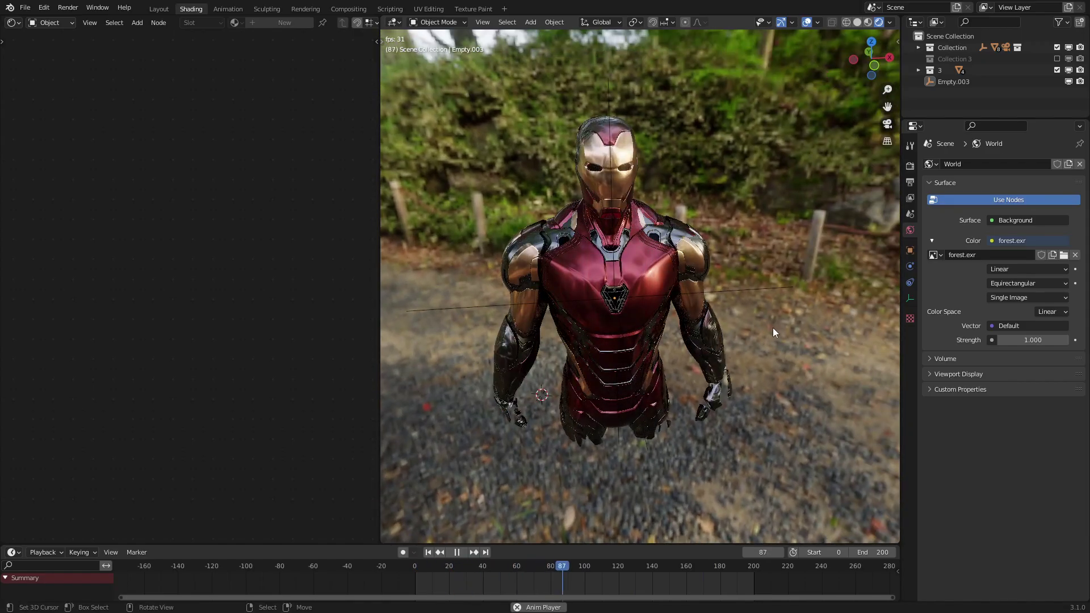
Select a part of the suit to show its material nodes and move the Object Info node down above the ColorRamp.
left_click(652, 250)
scroll(308, 311, "down", 2)
middle_click_drag(307, 311, 179, 359)
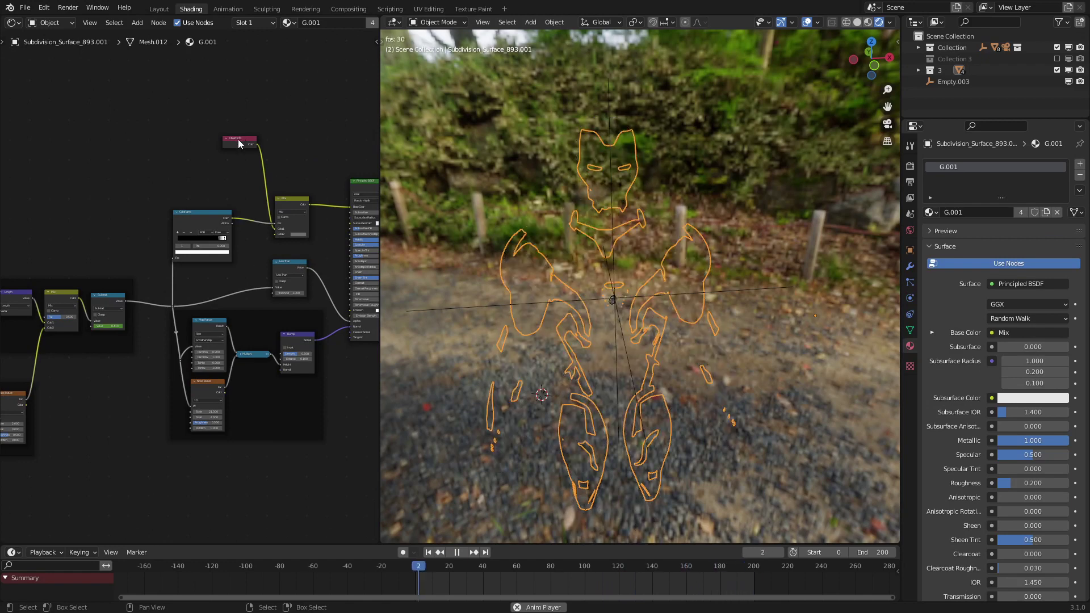
left_click_drag(238, 139, 213, 195)
Widen the node editor and frame the complete material node tree beside the playing reveal animation.
scroll(206, 268, "down", 2)
scroll(206, 273, "up", 1)
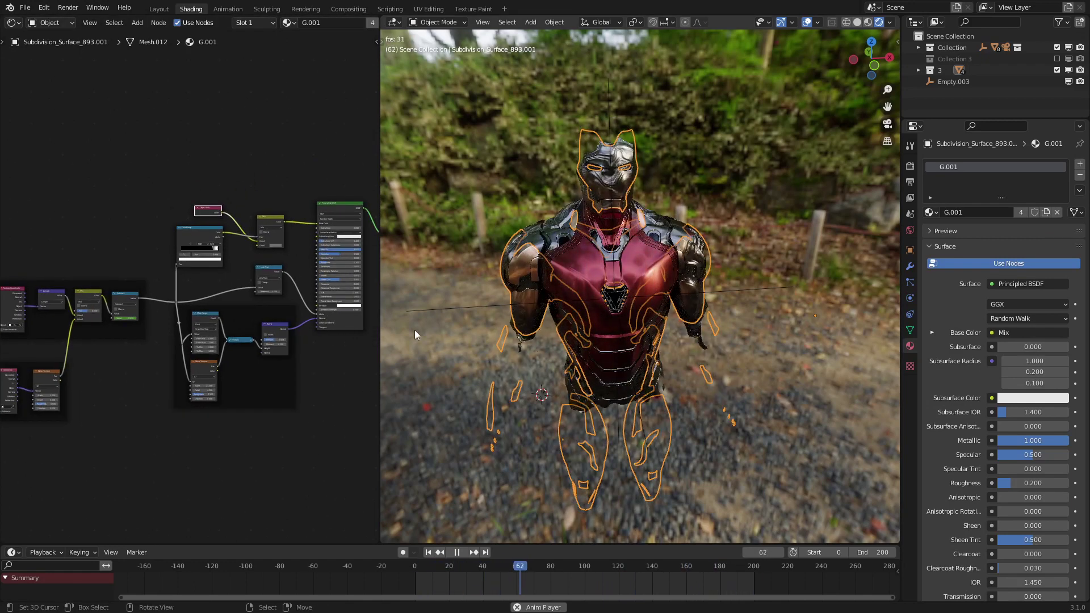
left_click_drag(380, 340, 505, 345)
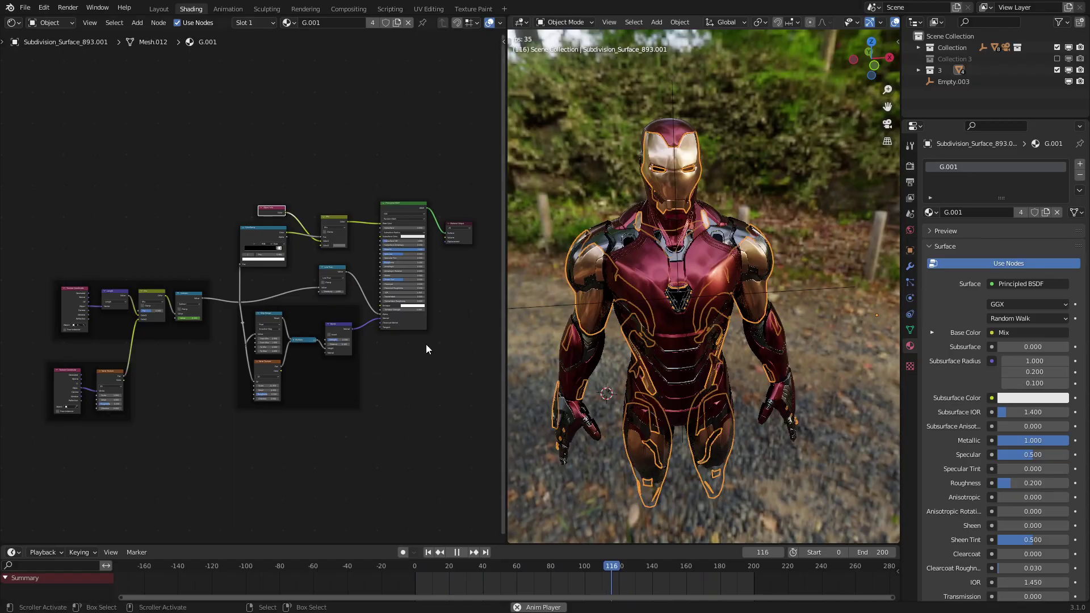
scroll(359, 353, "up", 1)
middle_click_drag(406, 369, 419, 367)
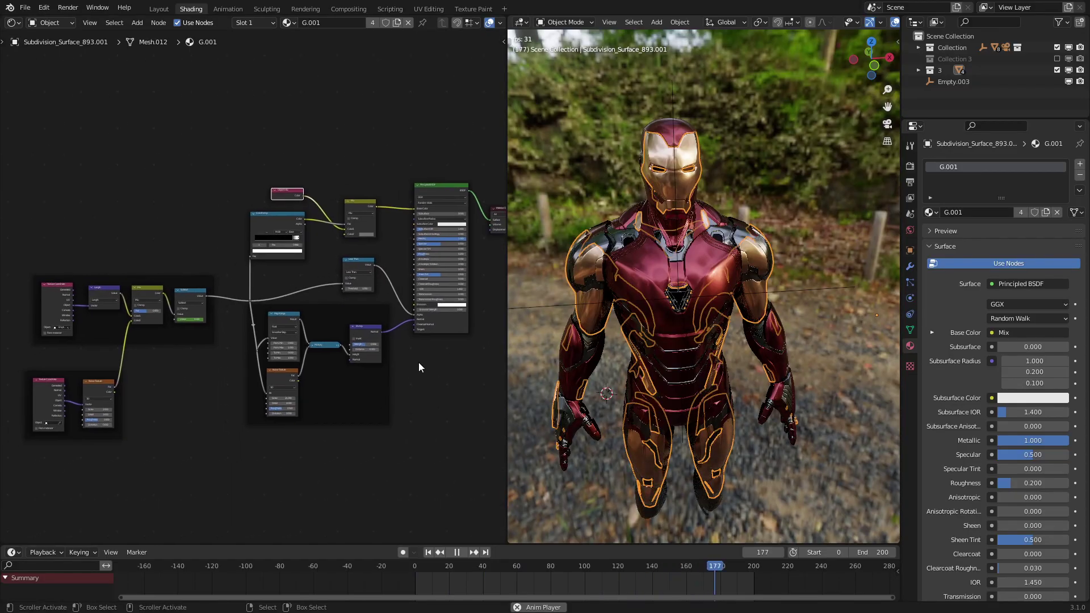